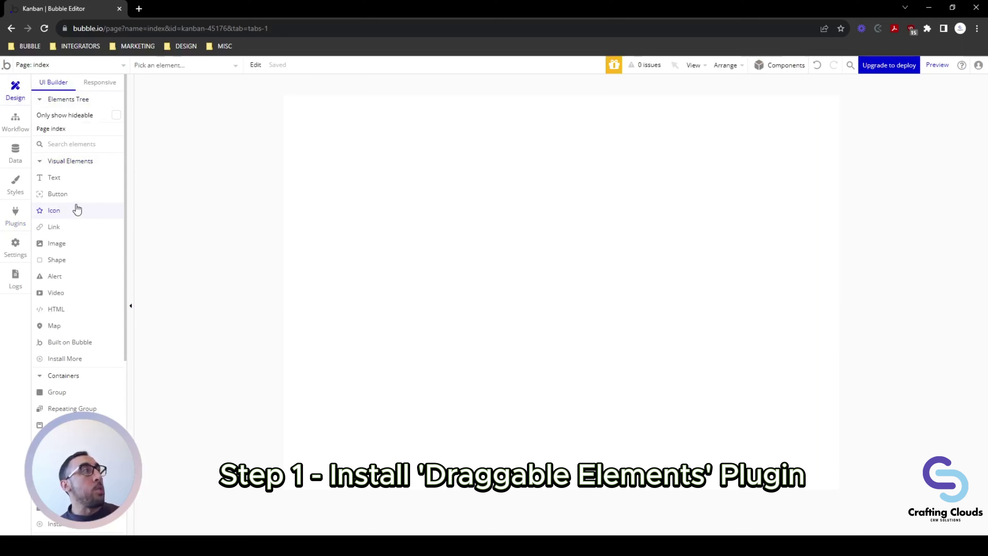
Review the available container elements and the fields of the Deal and Lane data types.
scroll(76, 211, "down", 5)
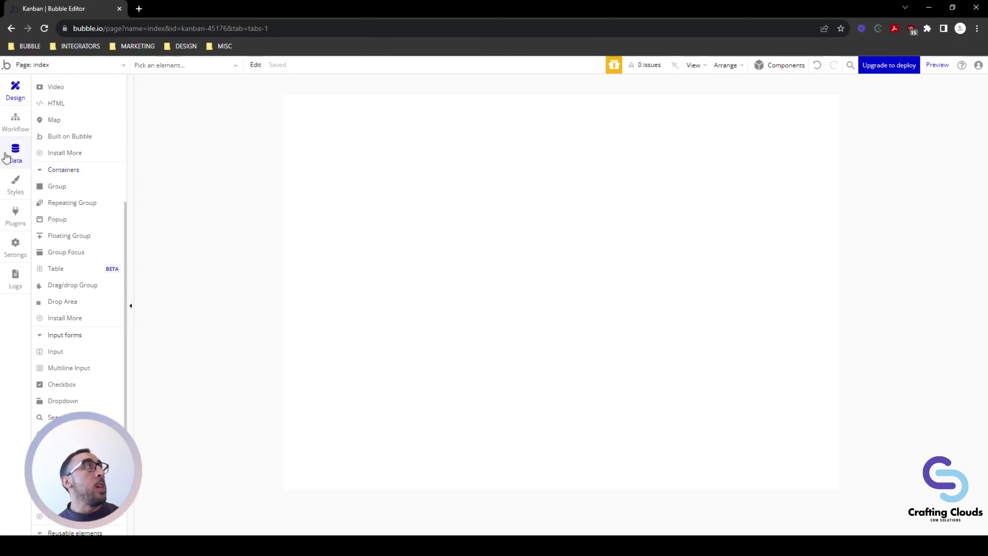
left_click(14, 160)
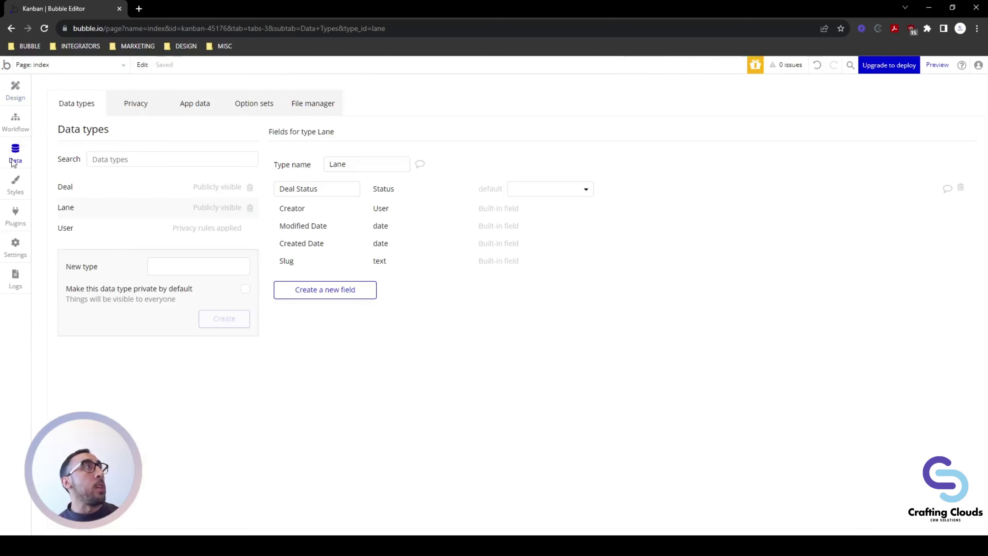
left_click(70, 195)
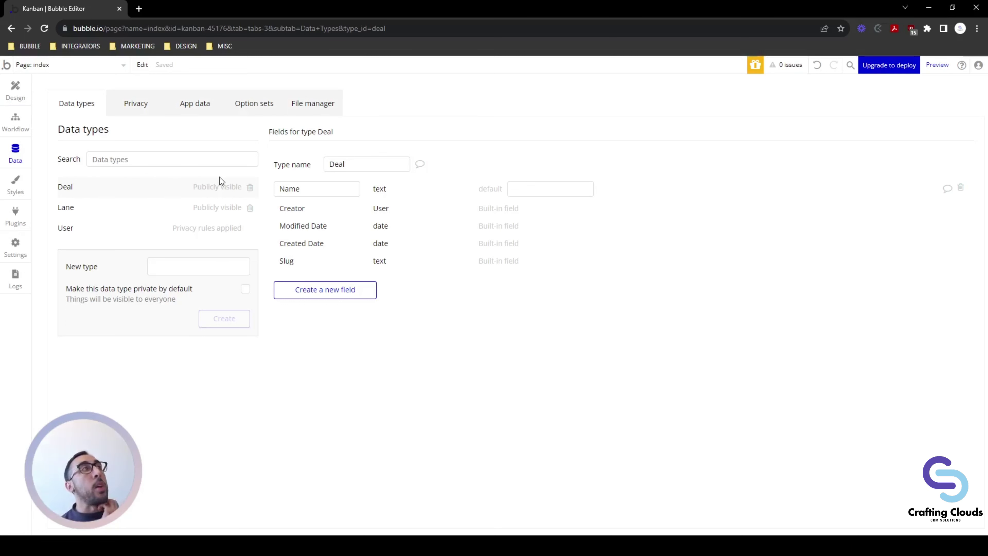
left_click(102, 210)
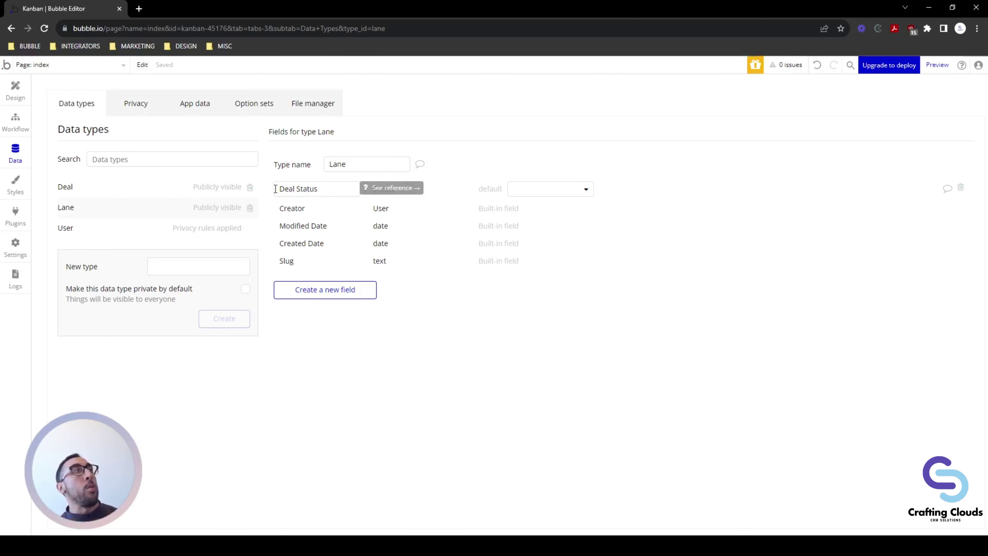
left_click(324, 187)
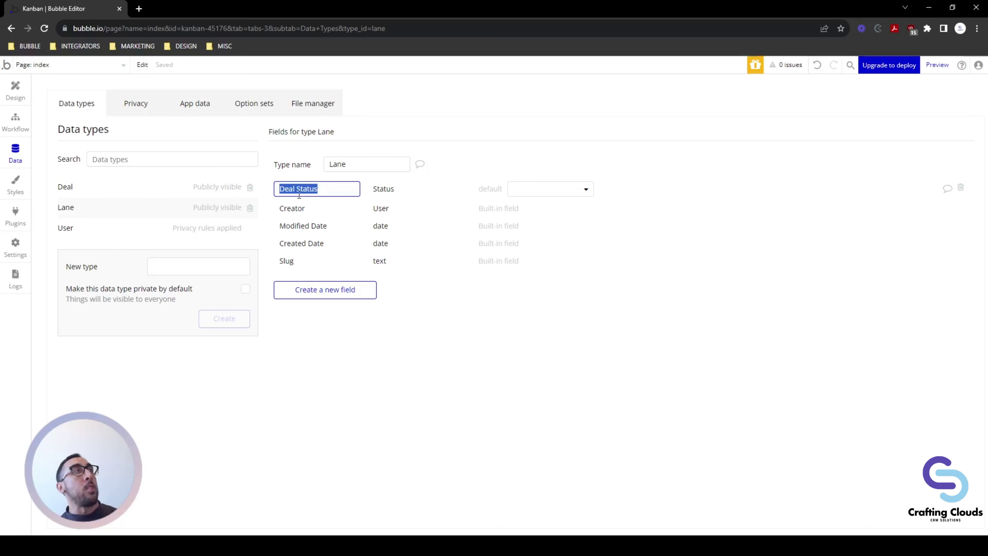
Add a field named "Deal Status" of type Status to the Deal data type.
left_click(135, 188)
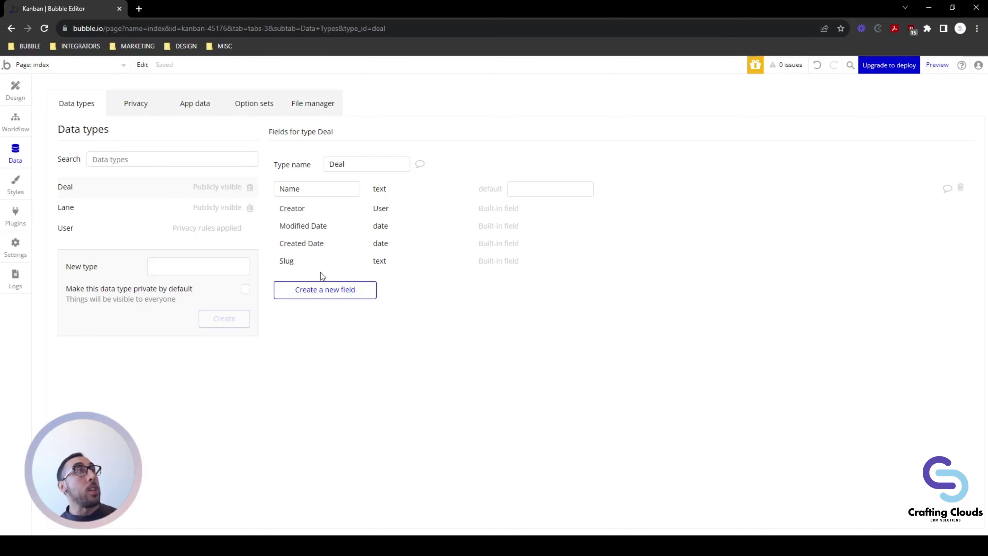
left_click(323, 290)
left_click(521, 157)
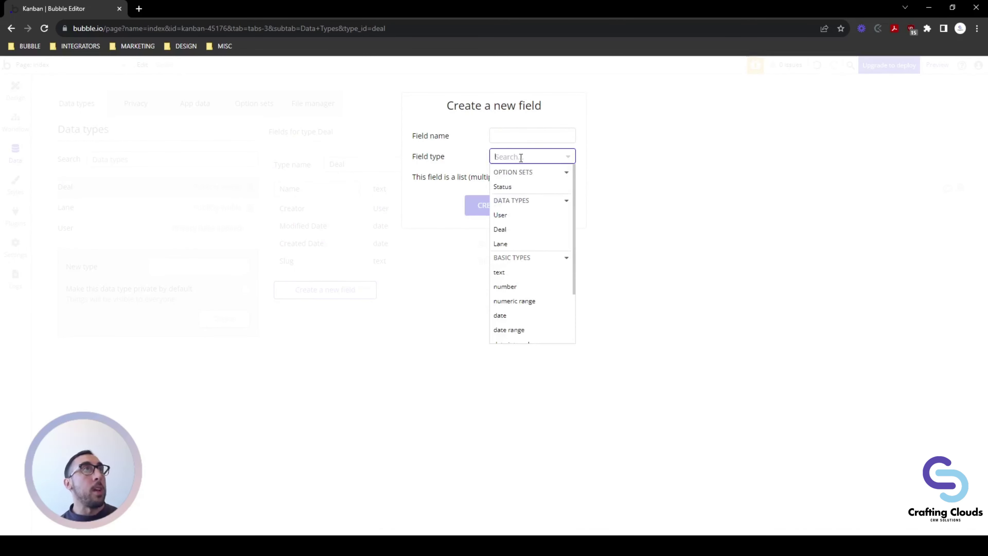
left_click(517, 189)
left_click(517, 133)
type("Deal Statu")
key("BackSpace")
key("BackSpace")
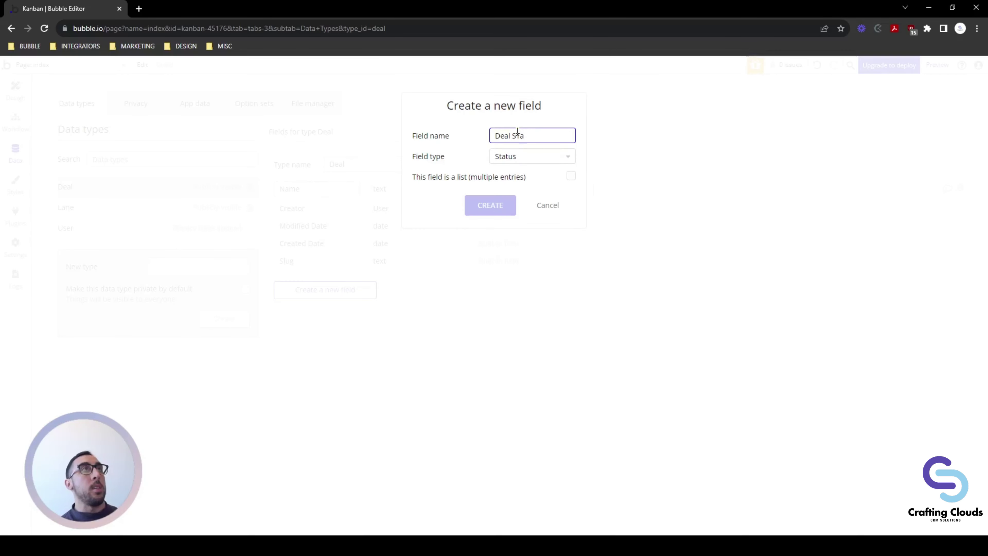
type("tus")
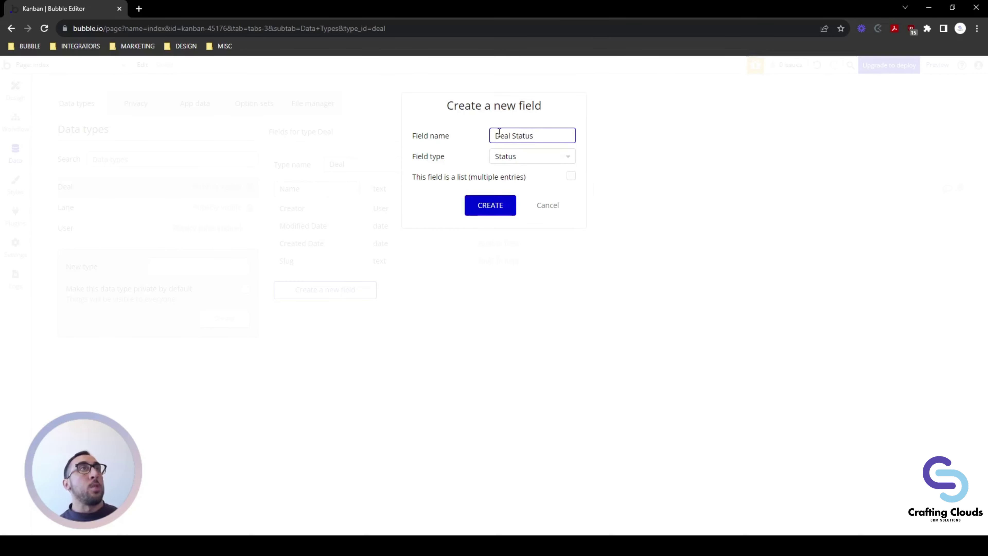
left_click(498, 211)
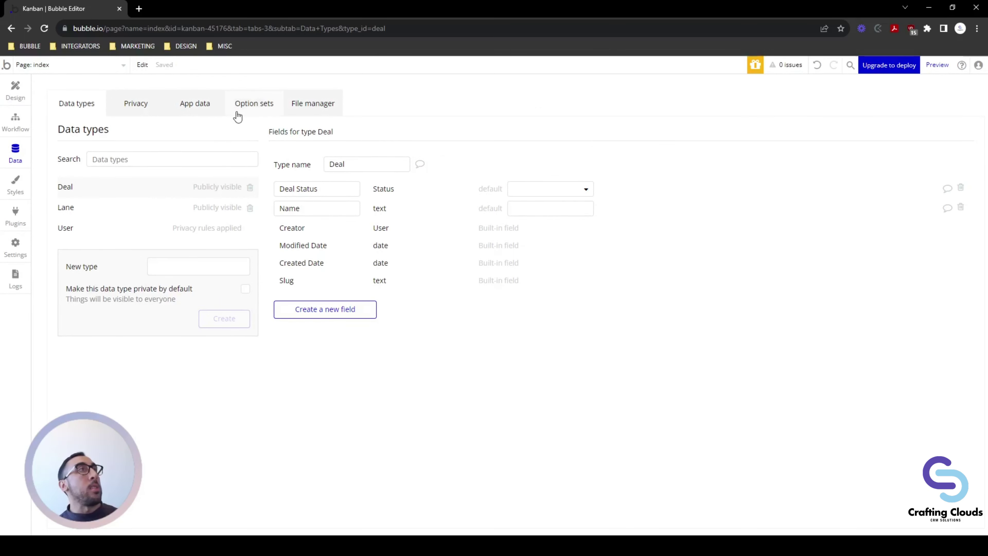
Examine the options defined in the Status option set.
left_click(245, 109)
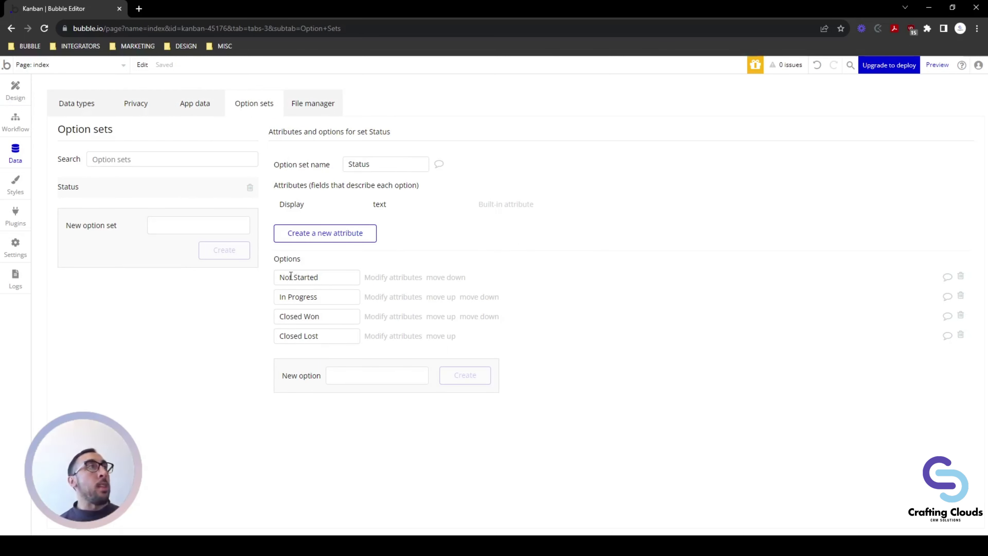
left_click_drag(281, 277, 337, 277)
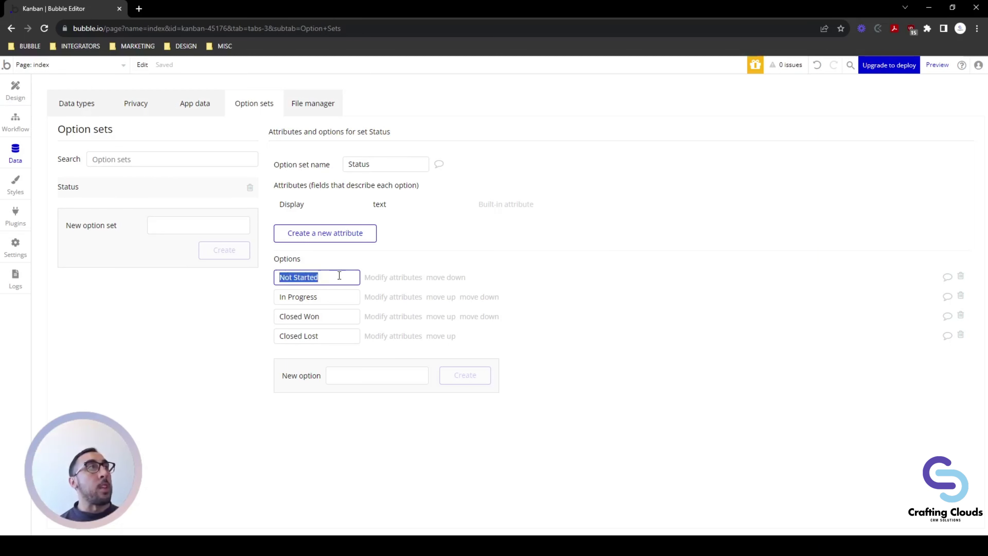
left_click(280, 297)
left_click_drag(280, 297, 324, 294)
left_click(276, 278)
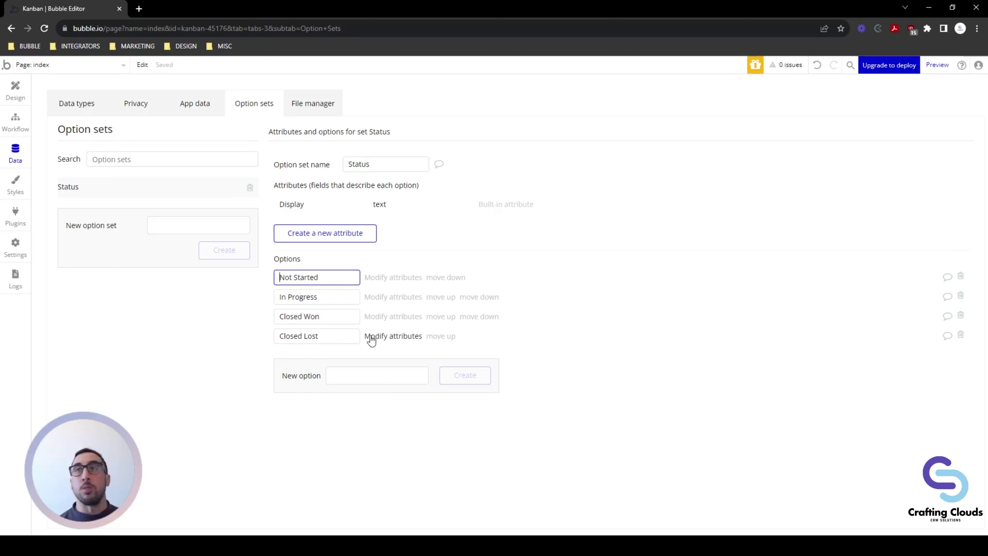
Place a group on the index page and name it "Group Kanban Board Container".
left_click(16, 90)
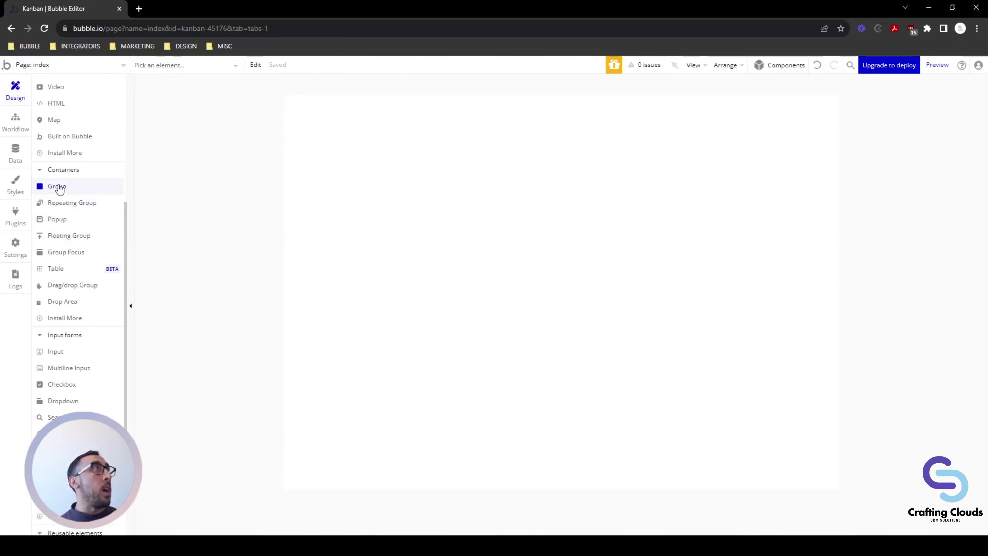
left_click_drag(59, 188, 365, 129)
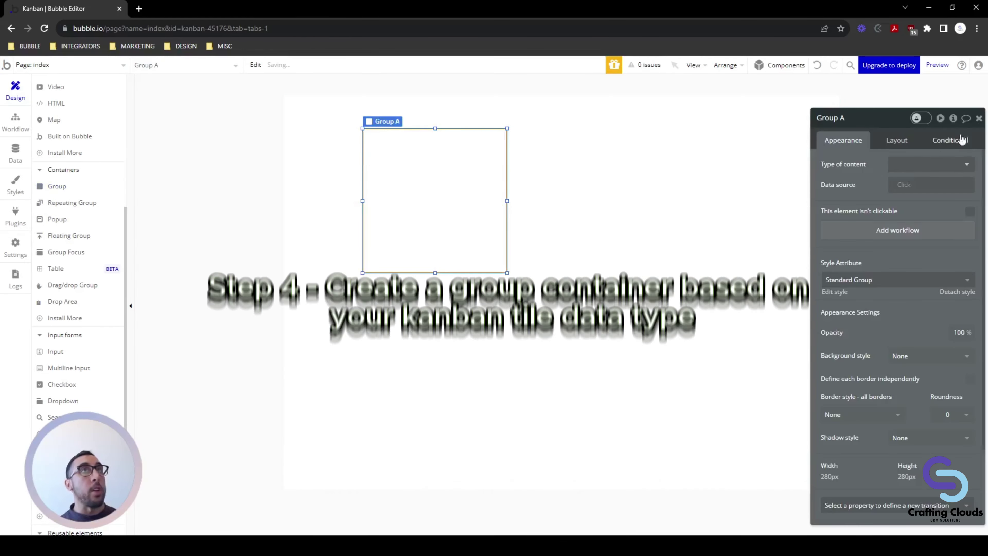
left_click(850, 116)
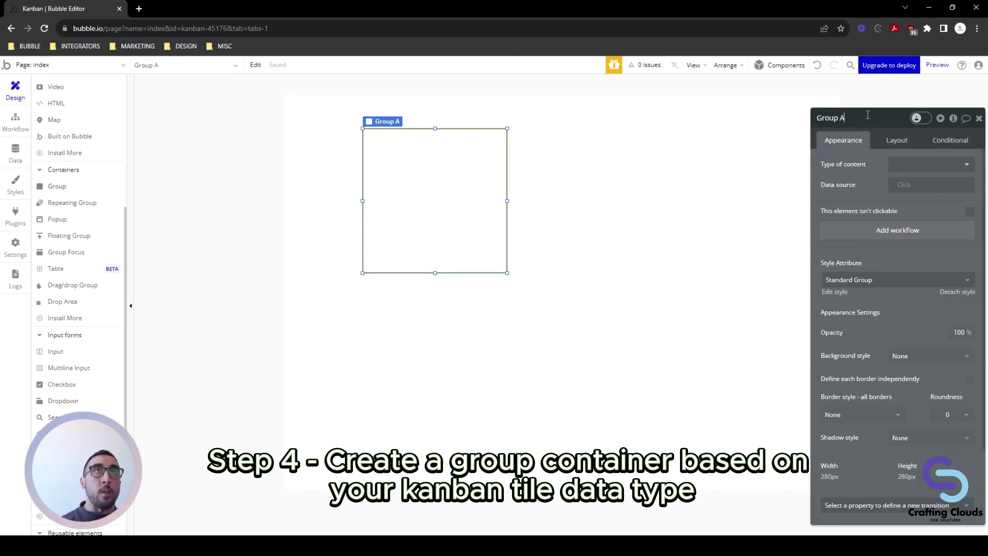
type("Kan")
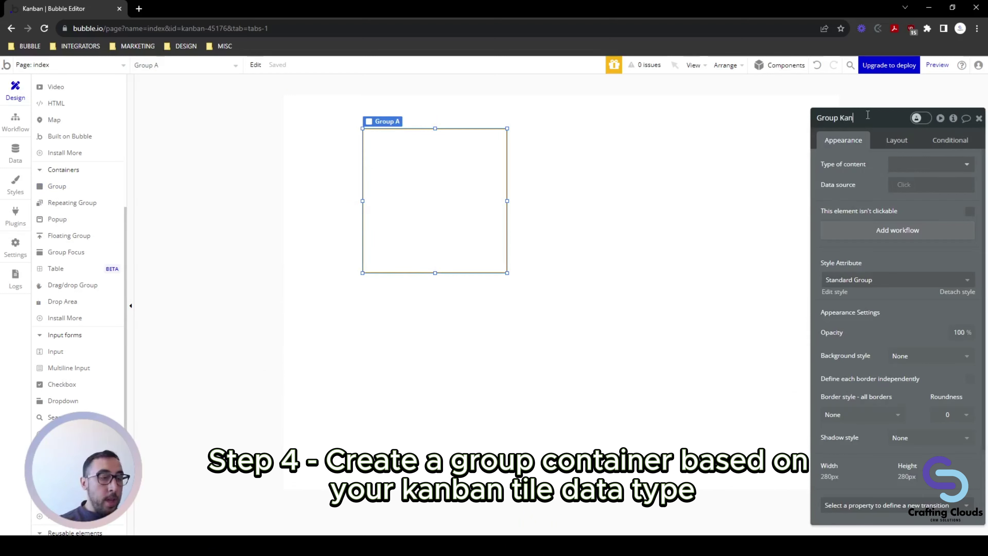
type("ban Bora")
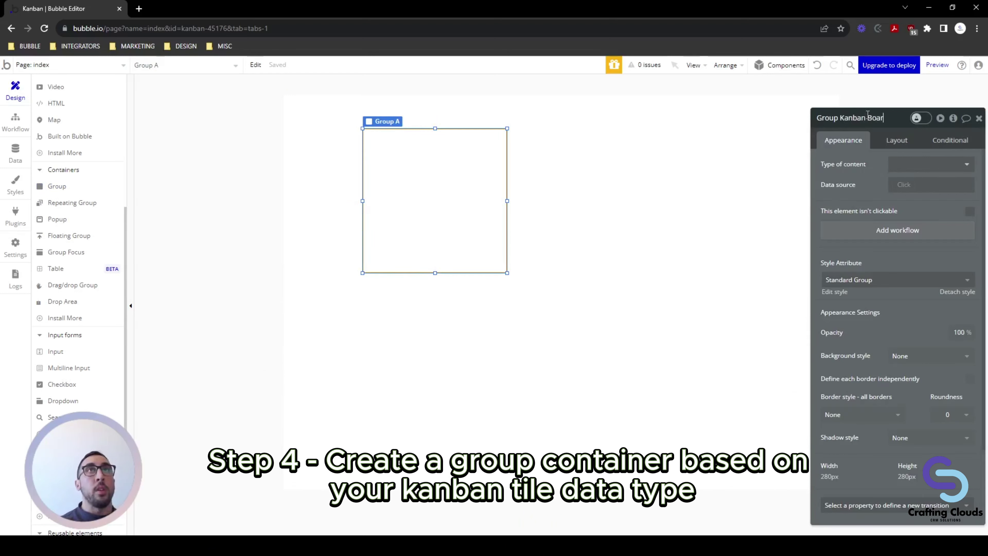
type("d CO")
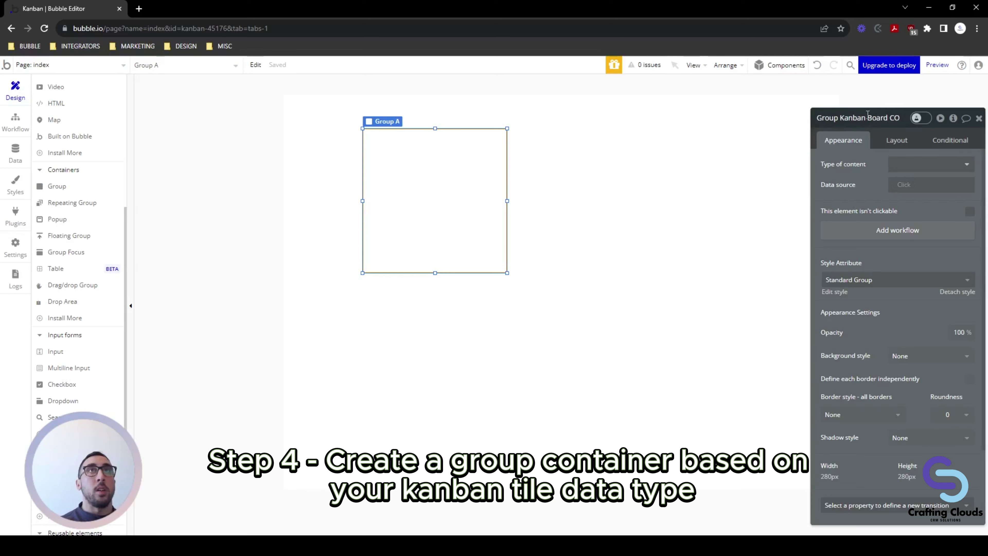
type("ntainer")
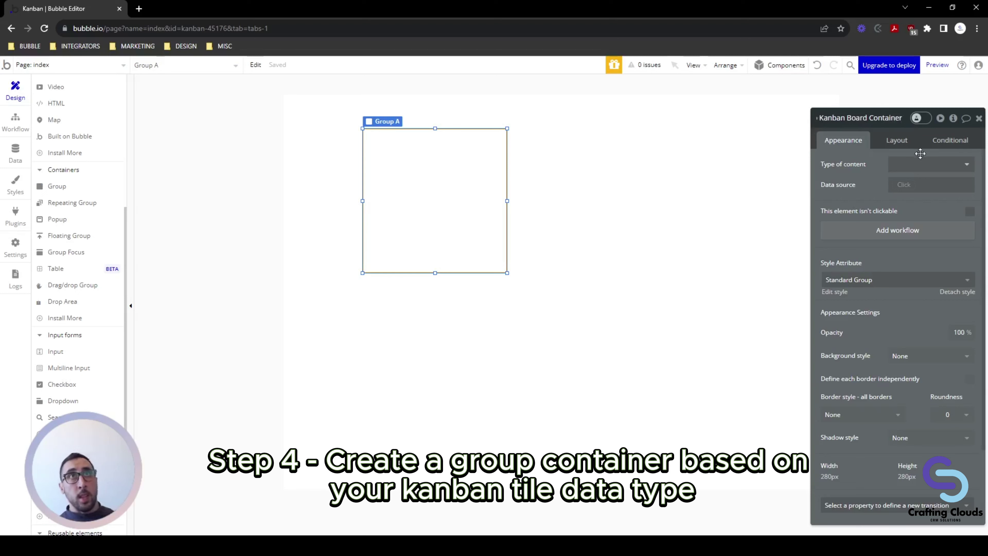
Set the Kanban board container group's type of content to Deal and its container layout to Column.
left_click(923, 164)
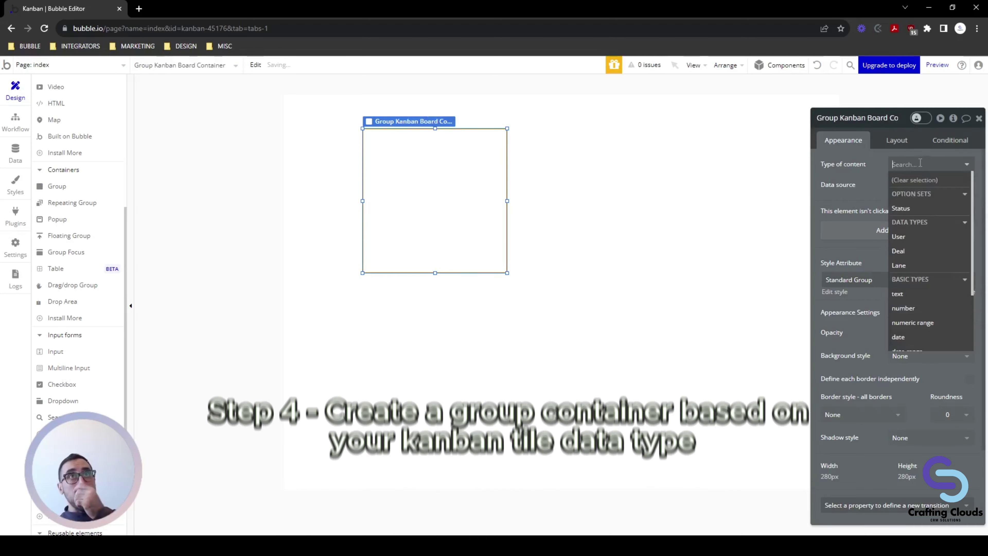
left_click(915, 251)
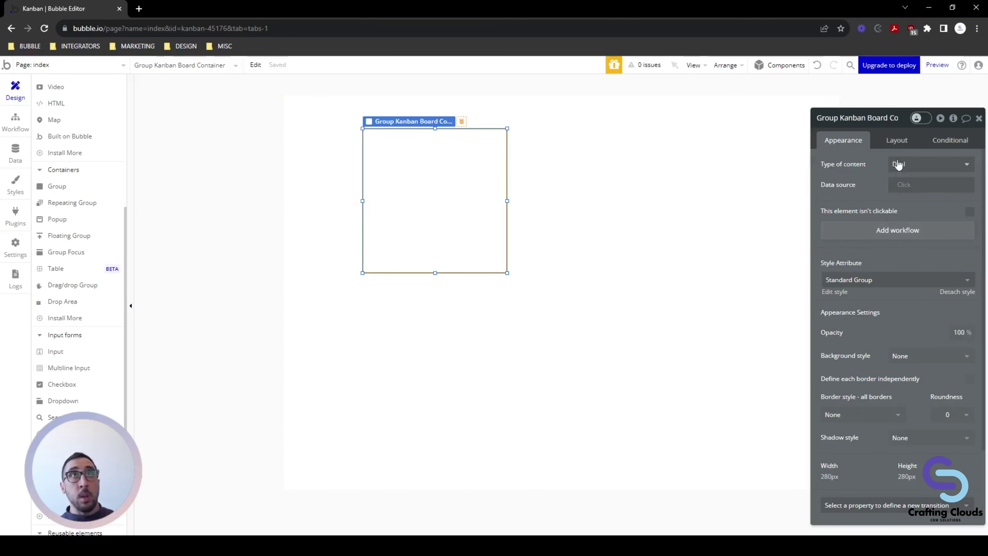
left_click(897, 140)
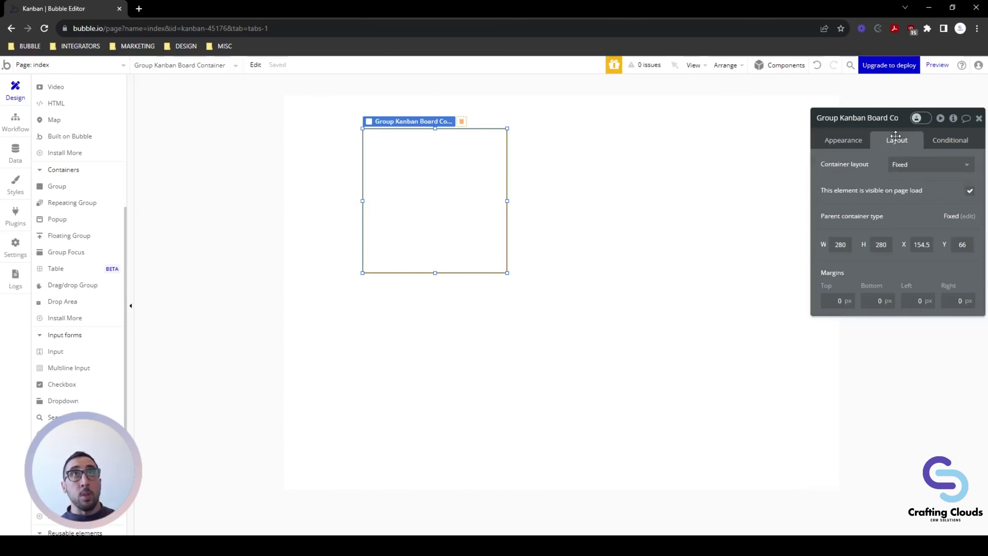
left_click(947, 172)
left_click(911, 241)
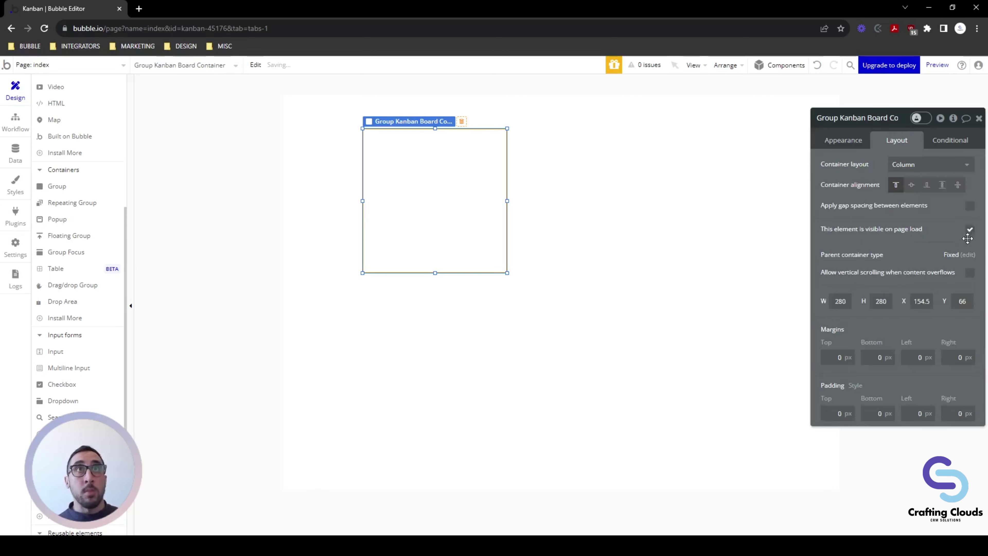
left_click(841, 142)
left_click(897, 140)
Enlarge the Kanban board container group to about 991 by 686 px so it fills most of the page.
left_click_drag(902, 118, 784, 94)
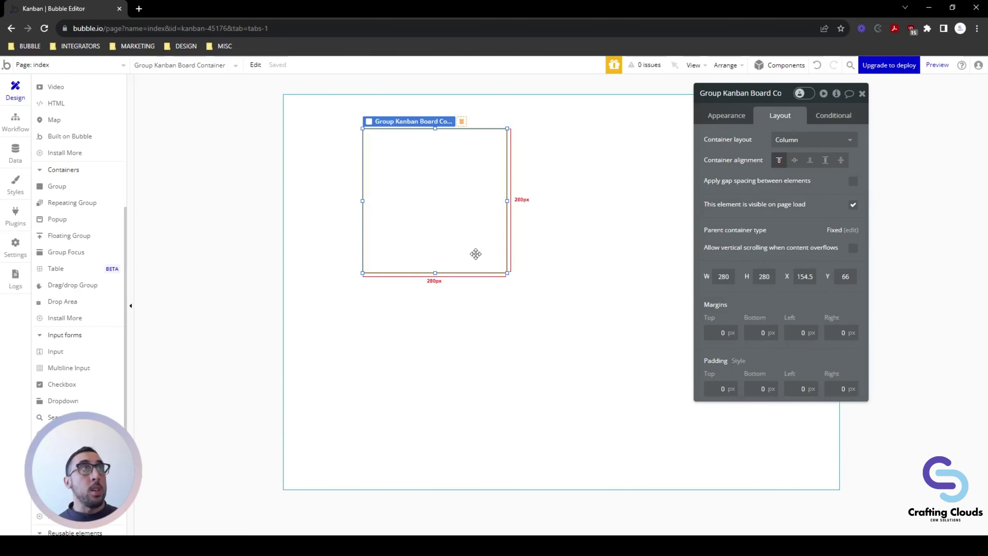
left_click_drag(508, 274, 813, 469)
left_click_drag(362, 129, 302, 115)
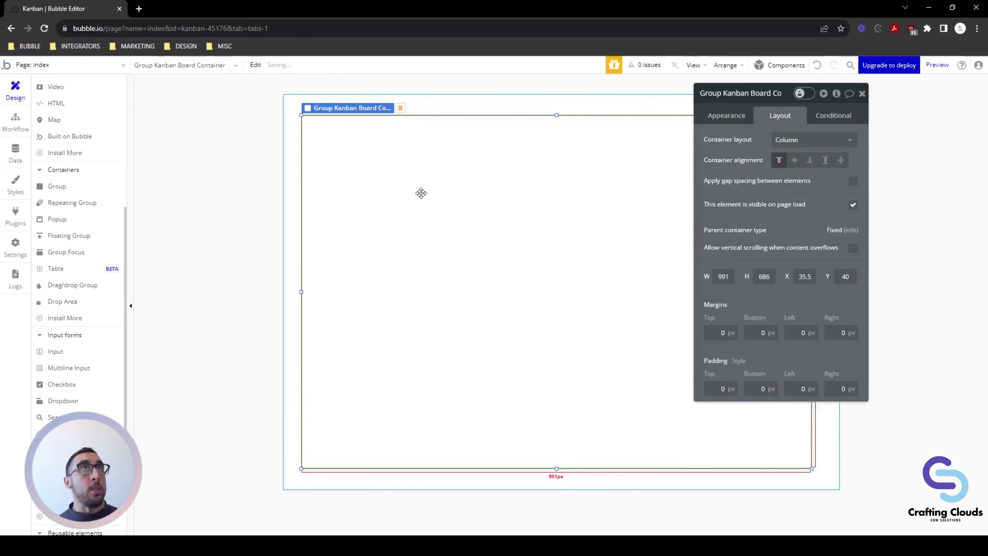
left_click(863, 94)
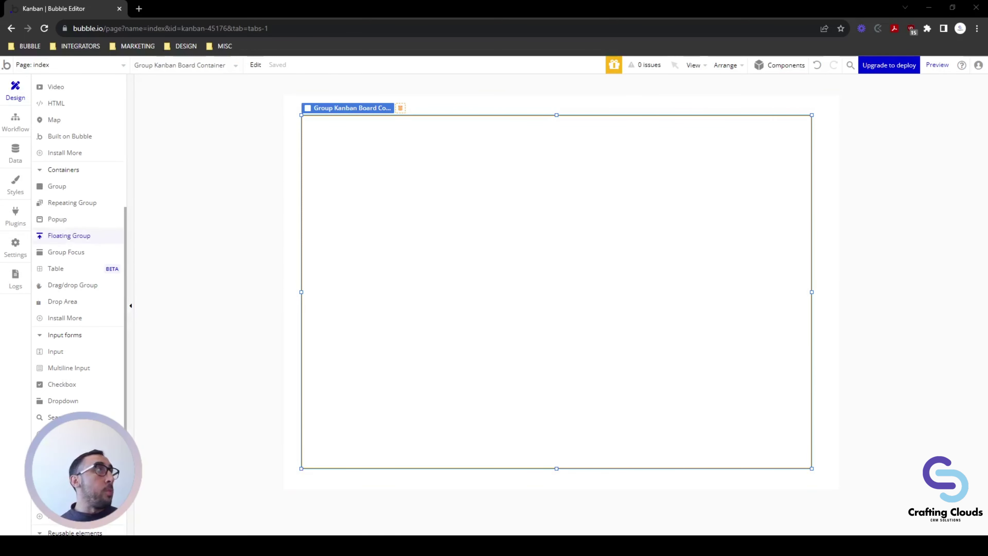
Add a repeating group inside the Kanban board container with 1 fixed row and no fixed number of columns.
left_click_drag(72, 203, 357, 163)
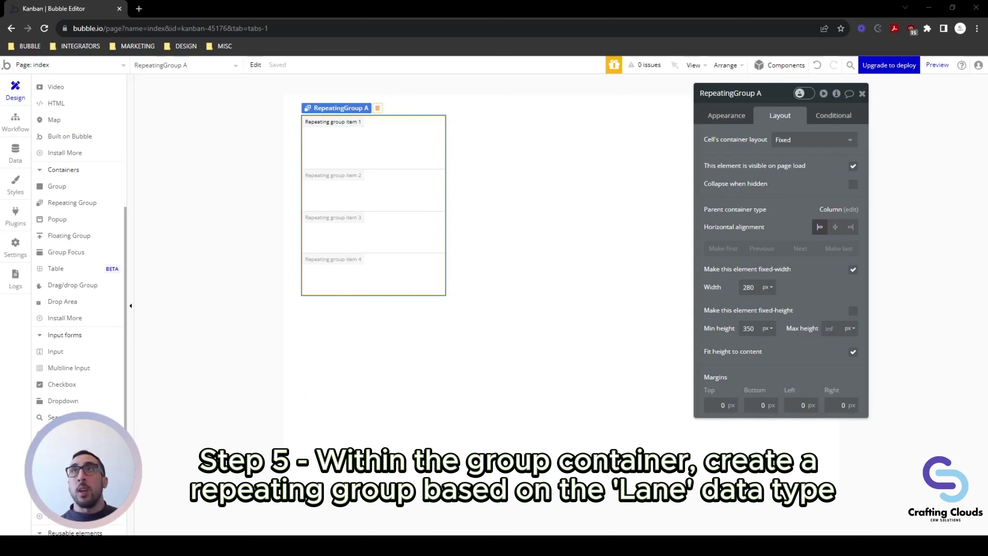
left_click(727, 117)
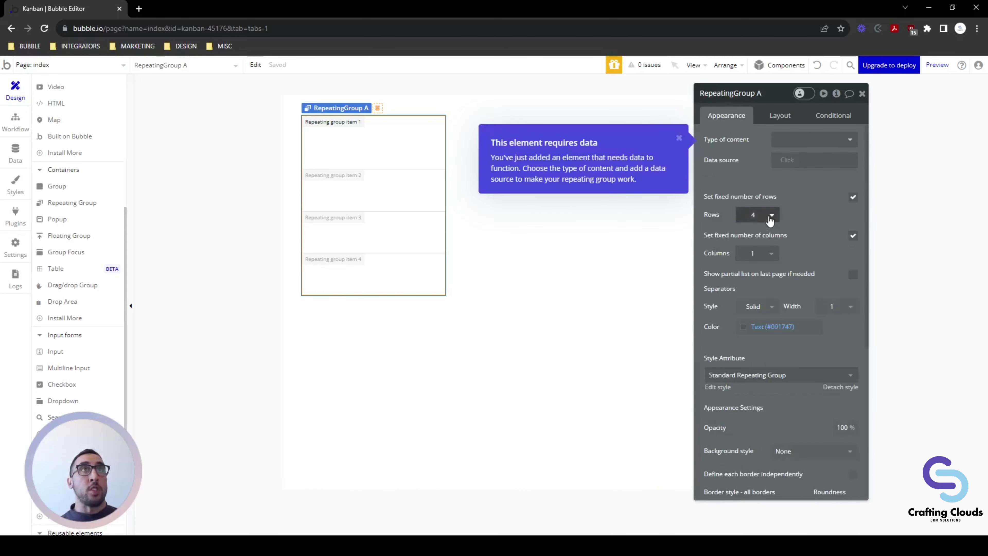
left_click(770, 217)
left_click(753, 252)
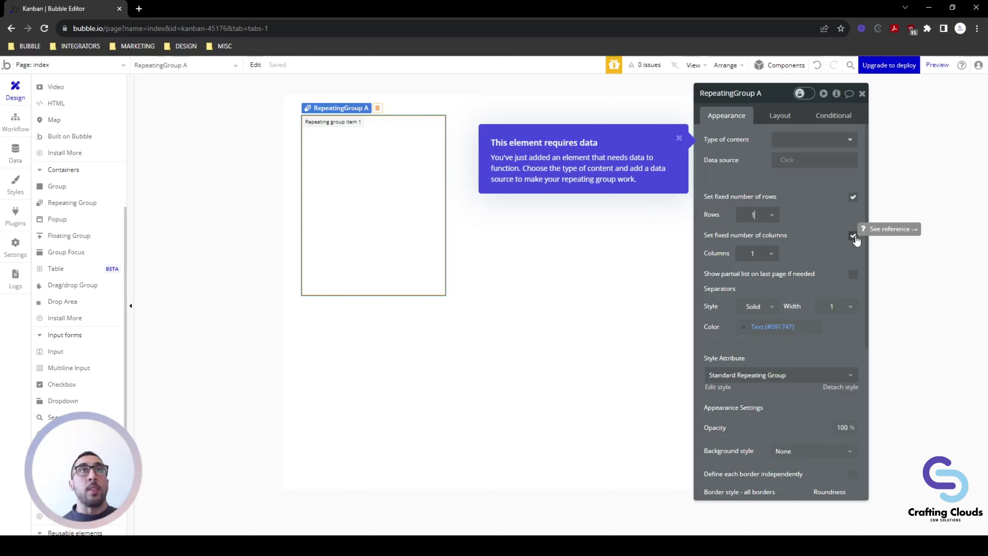
left_click(854, 236)
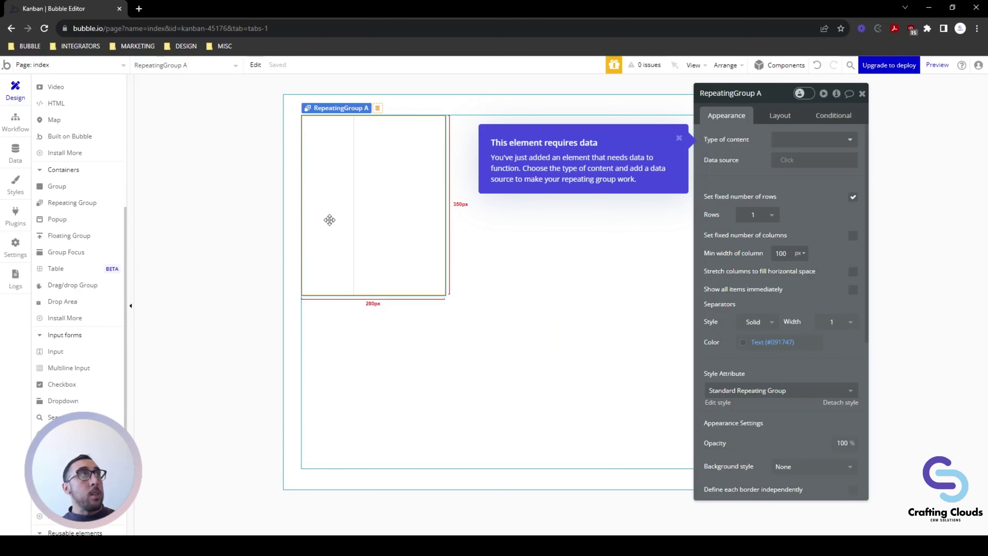
Select the repeating group inside the Kanban board container and rename it "RepeatingGroup Lanes".
scroll(66, 210, "up", 5)
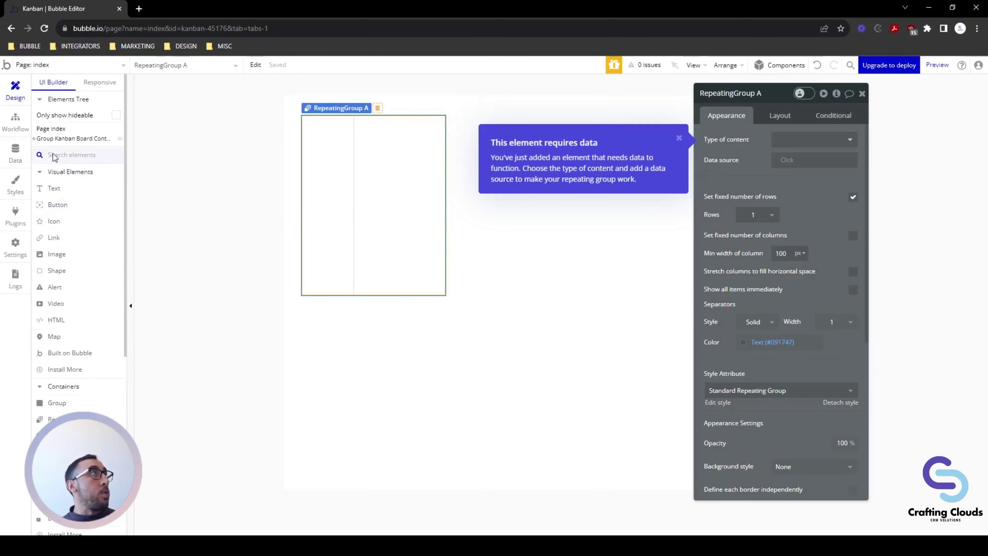
left_click(37, 141)
key("Escape")
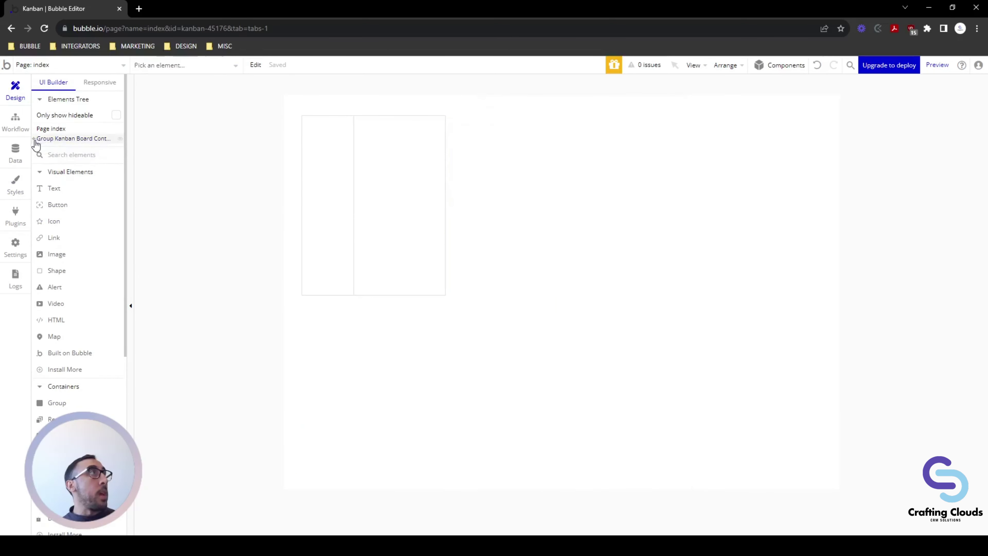
left_click(37, 140)
left_click(64, 149)
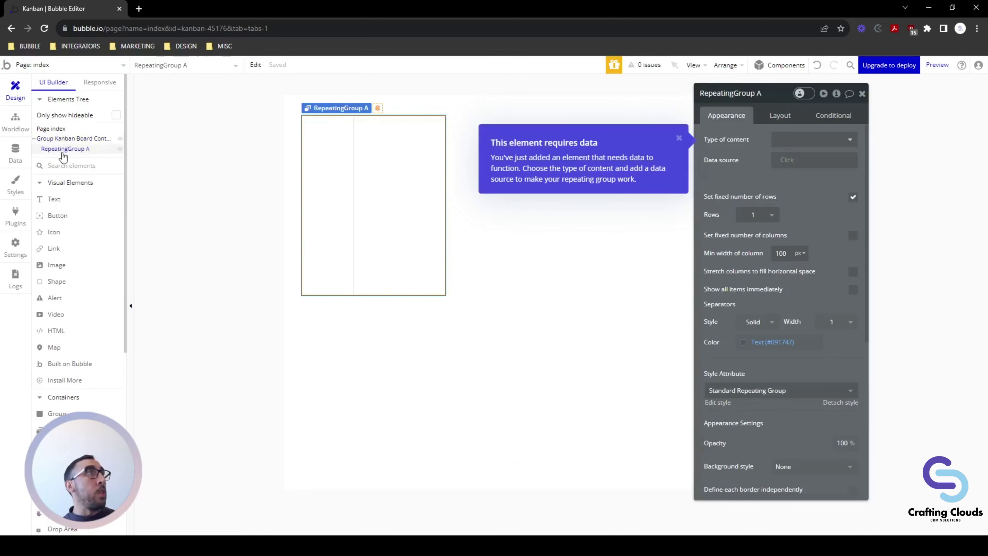
left_click(773, 90)
type("K")
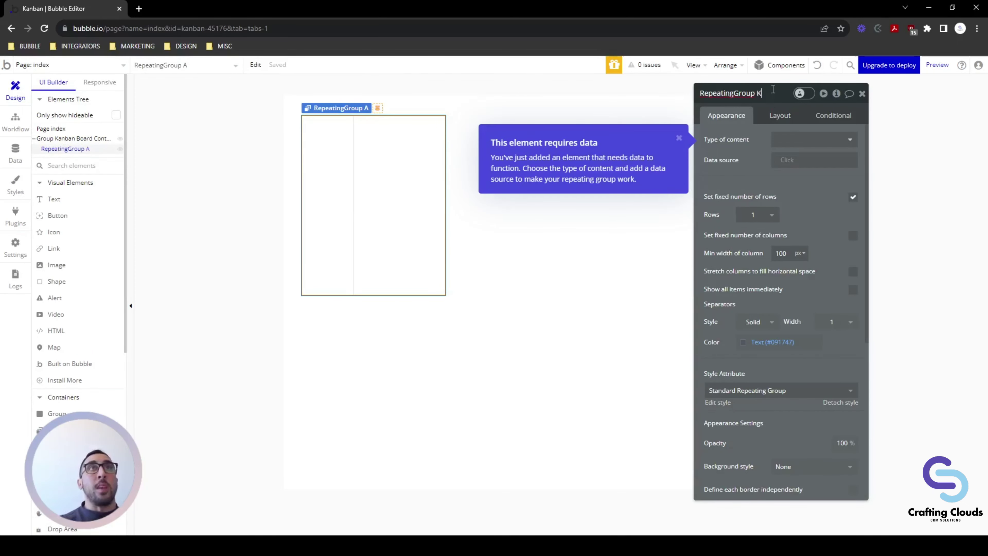
type("anes")
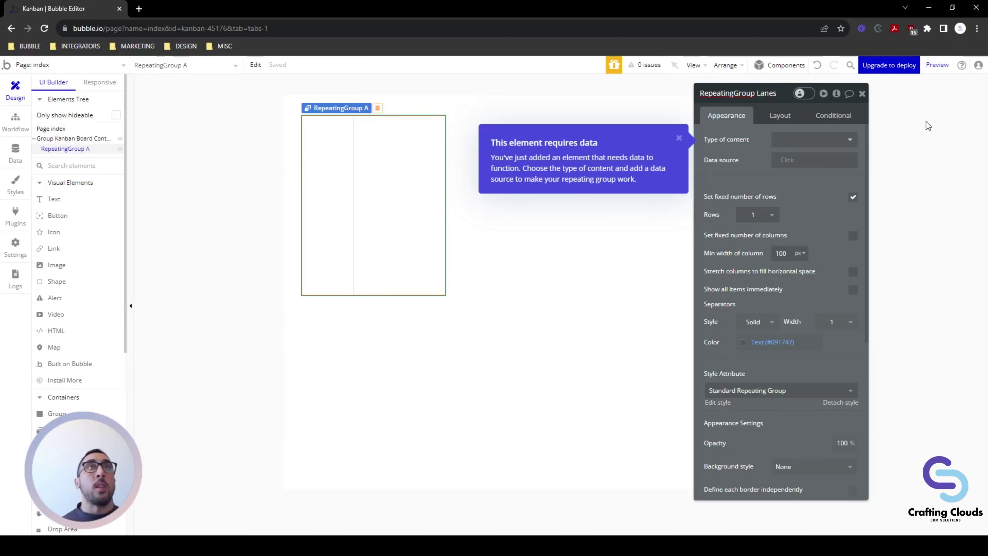
Set the Lanes repeating group's type of content to Lane and its data source to a search for Lanes.
left_click(838, 144)
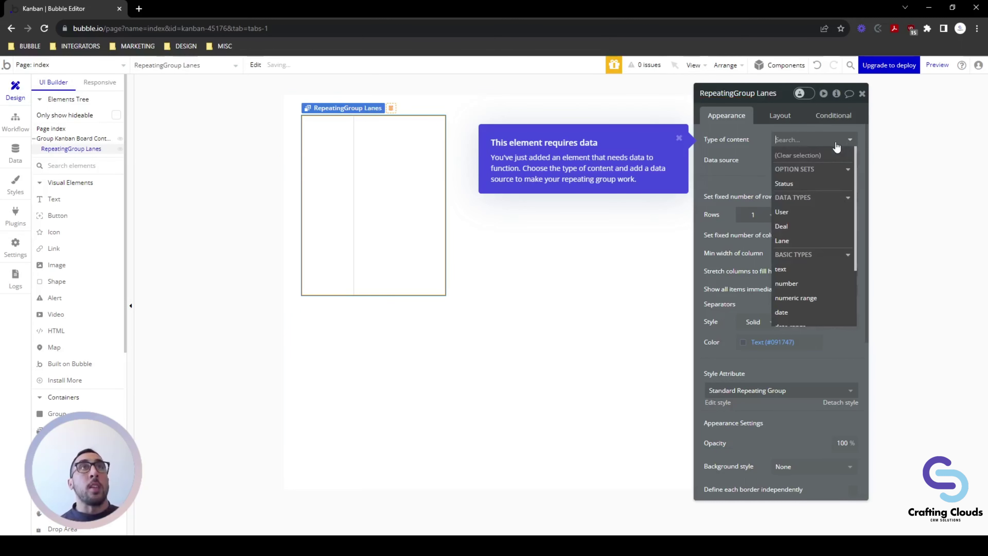
left_click(790, 240)
left_click(793, 161)
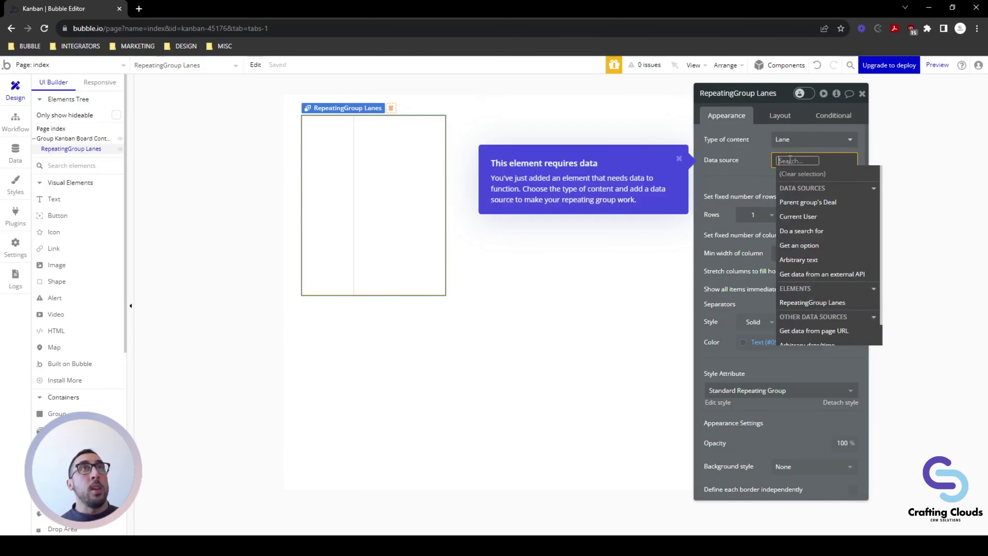
left_click(814, 230)
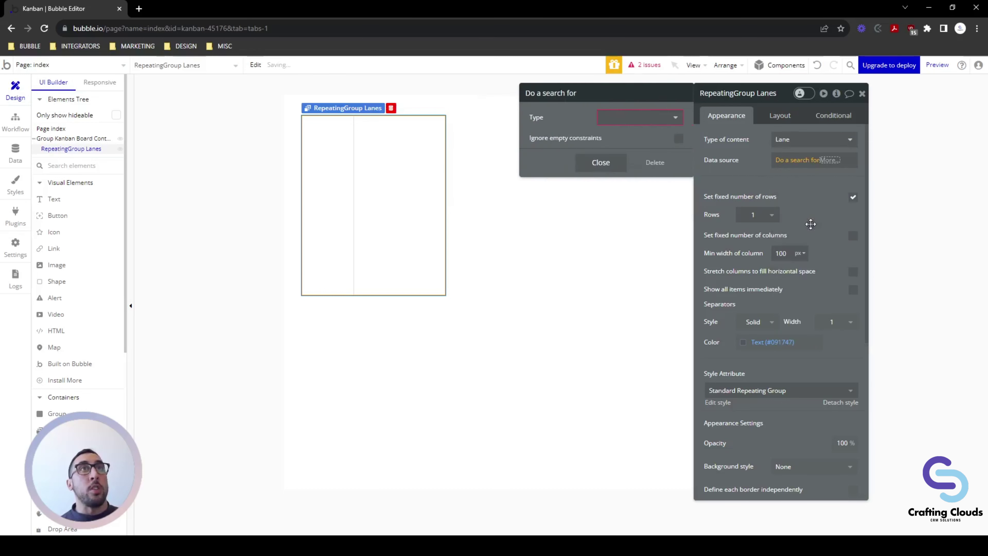
left_click(663, 121)
left_click(622, 183)
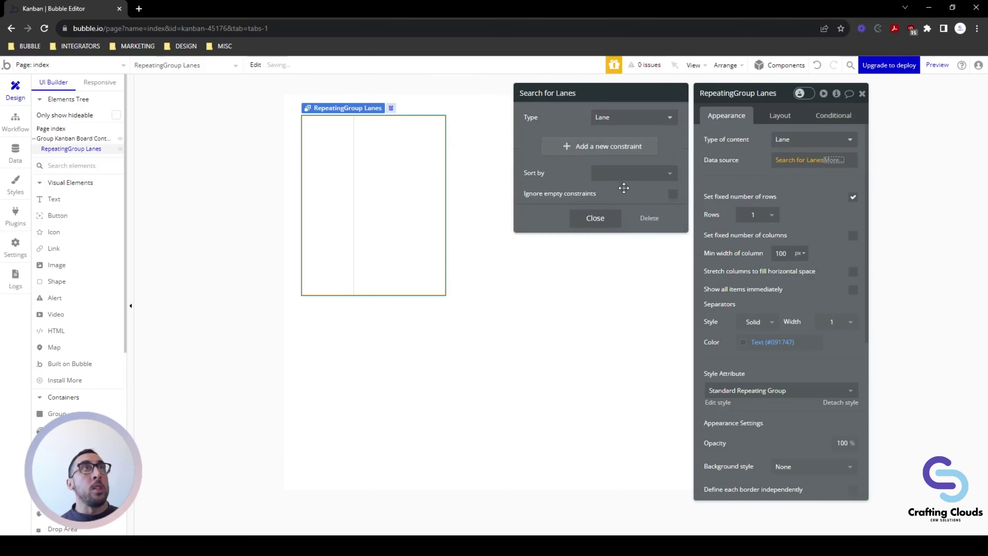
left_click(819, 178)
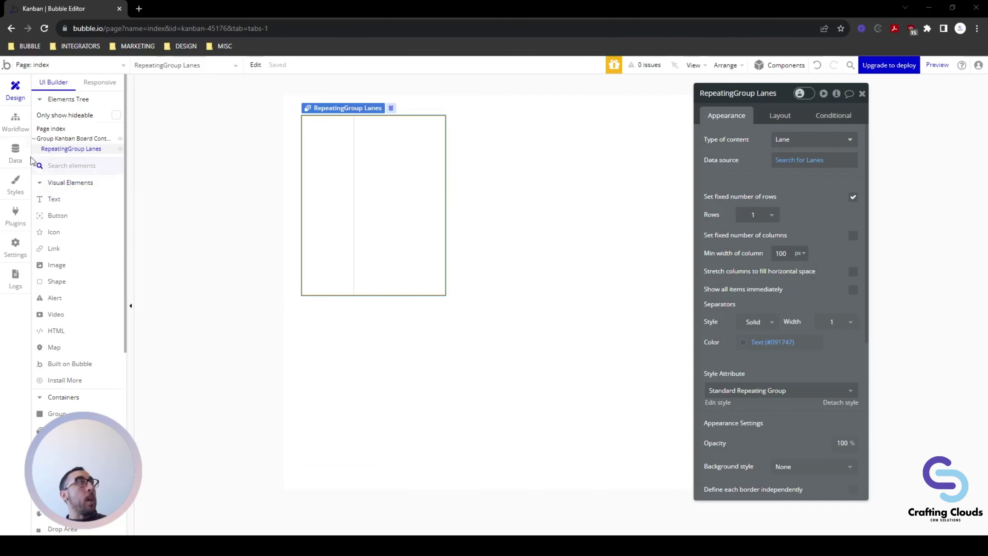
Go to the app data for the Lane data type and create an entry with Deal Status Not Started.
left_click(24, 159)
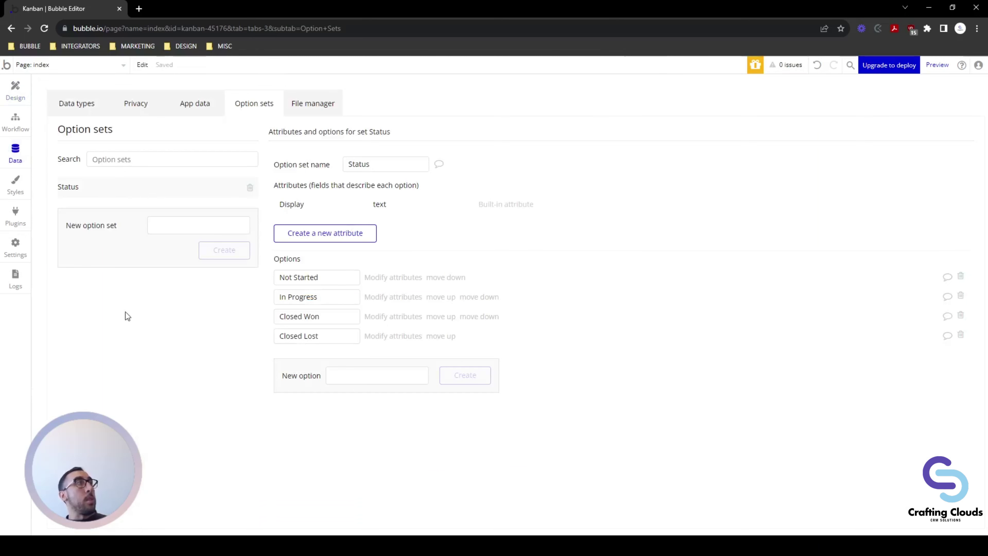
left_click(86, 105)
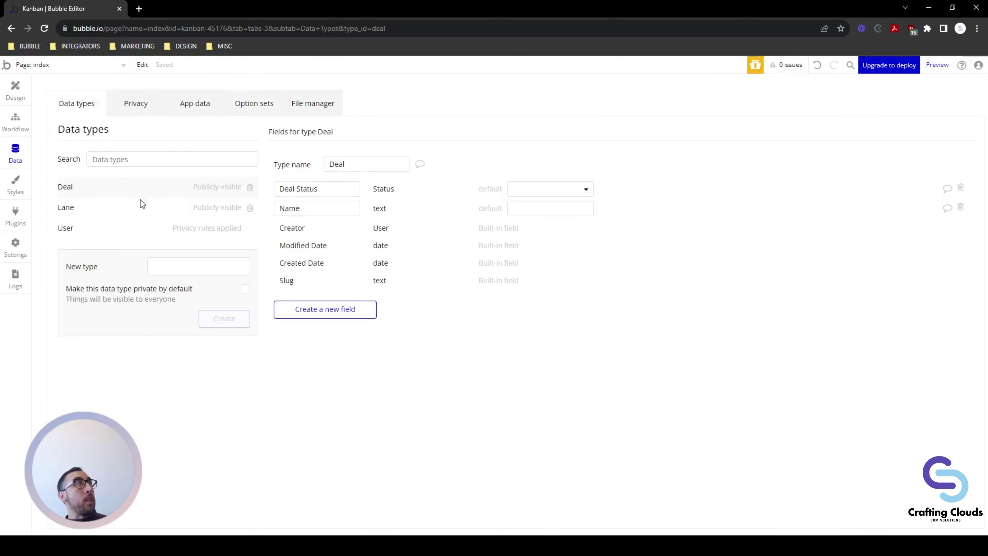
left_click(74, 208)
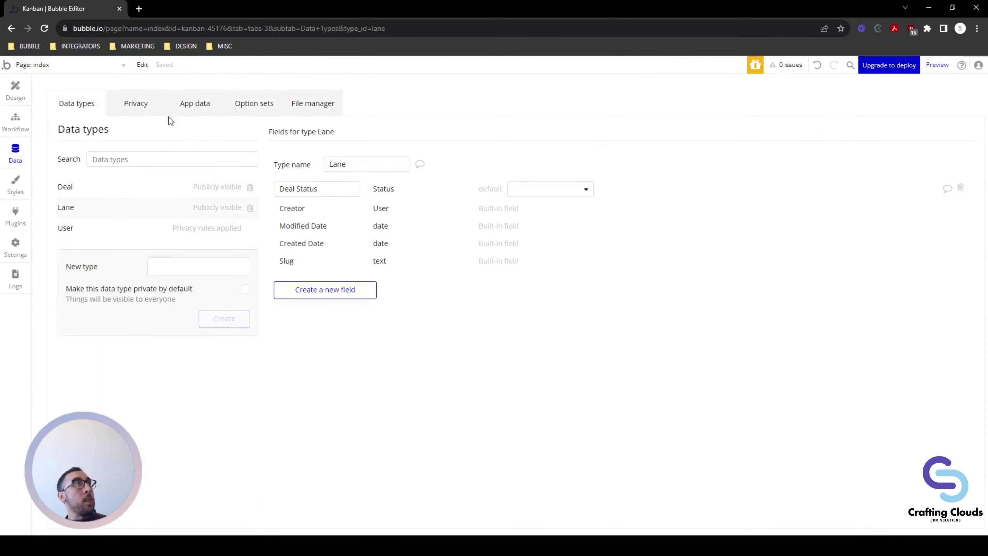
left_click(191, 112)
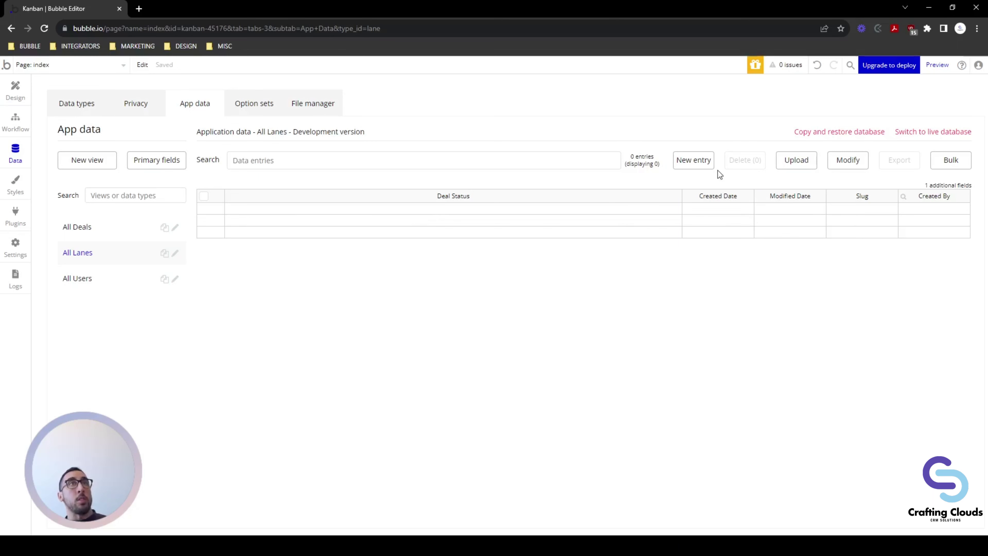
left_click(690, 160)
left_click(152, 135)
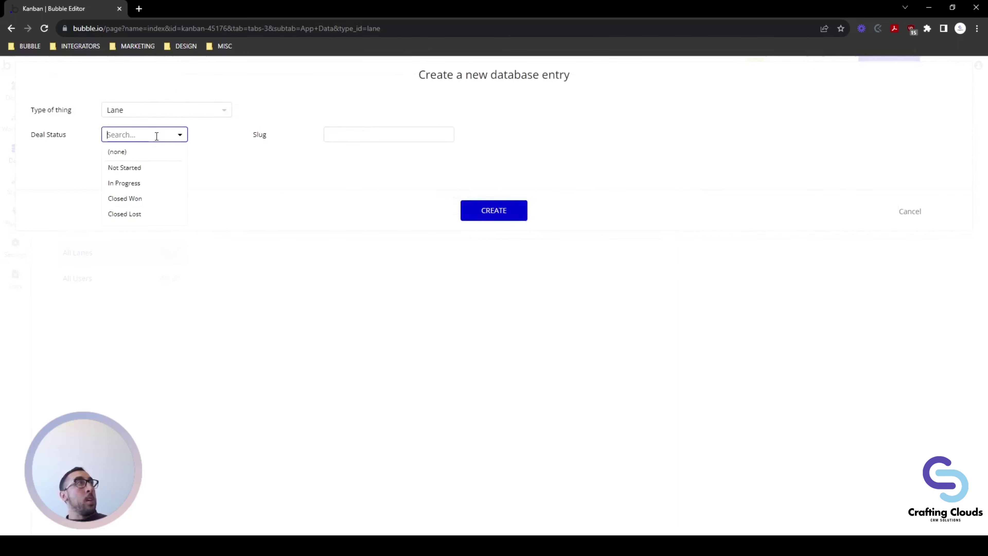
left_click(144, 166)
left_click(518, 214)
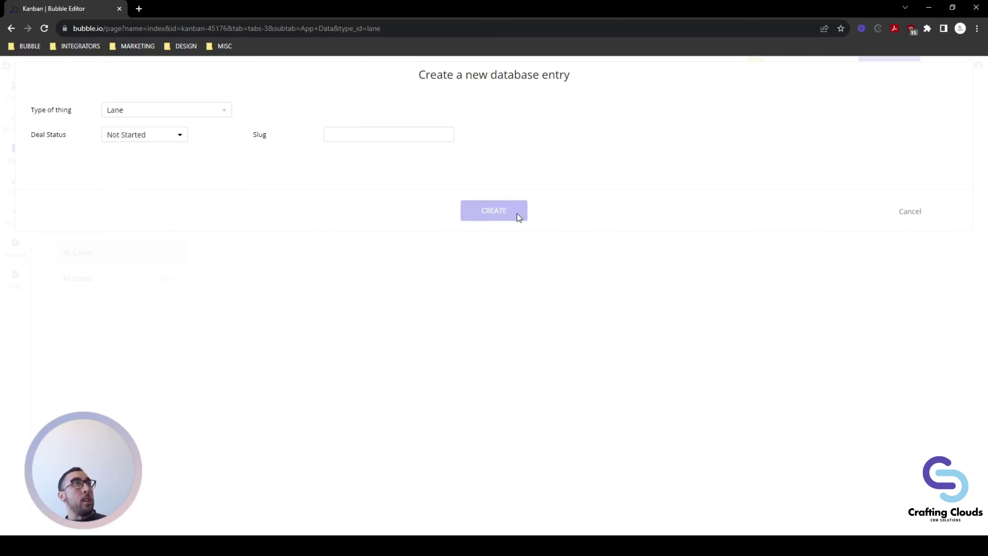
left_click(491, 190)
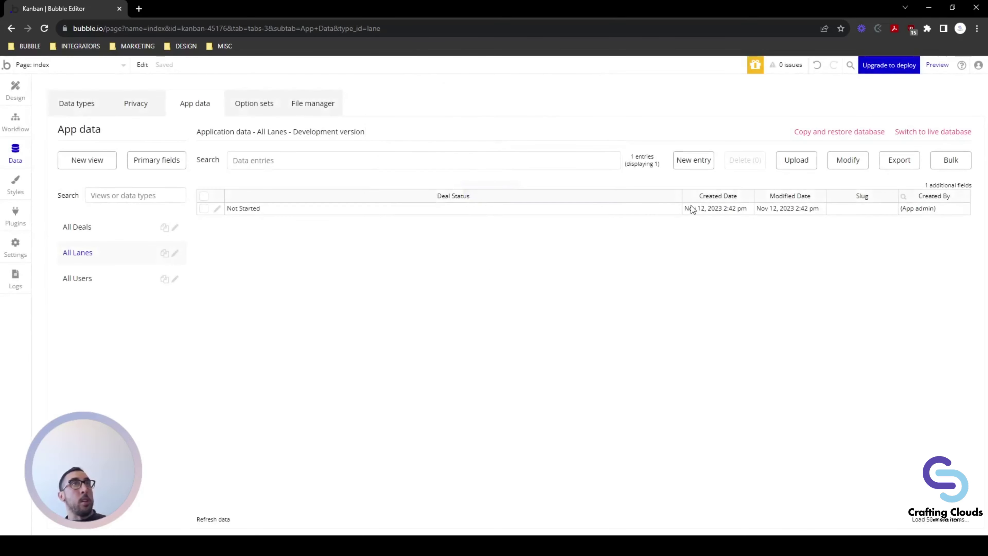
Create a Lane database entry with Deal Status In Progress.
left_click(692, 159)
left_click(180, 139)
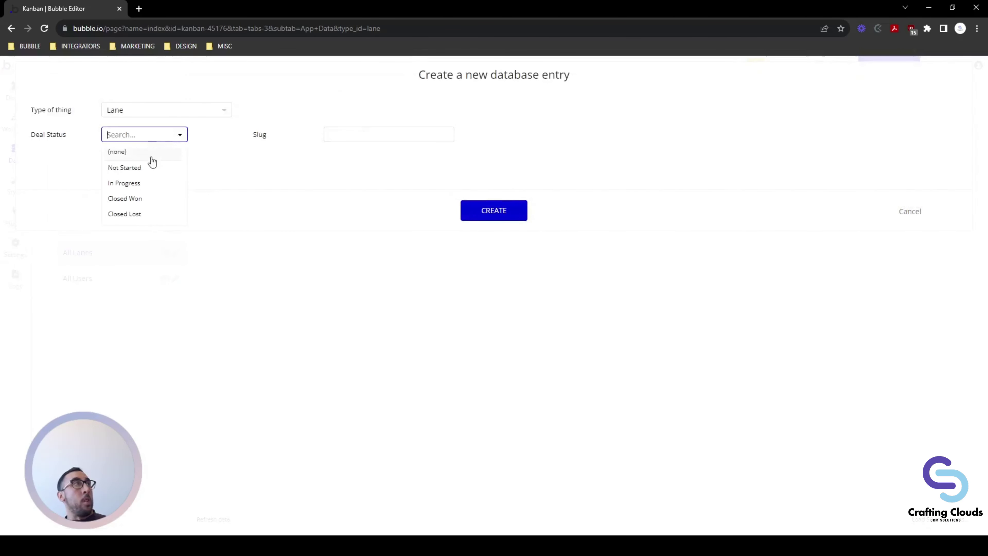
left_click(142, 184)
left_click(492, 217)
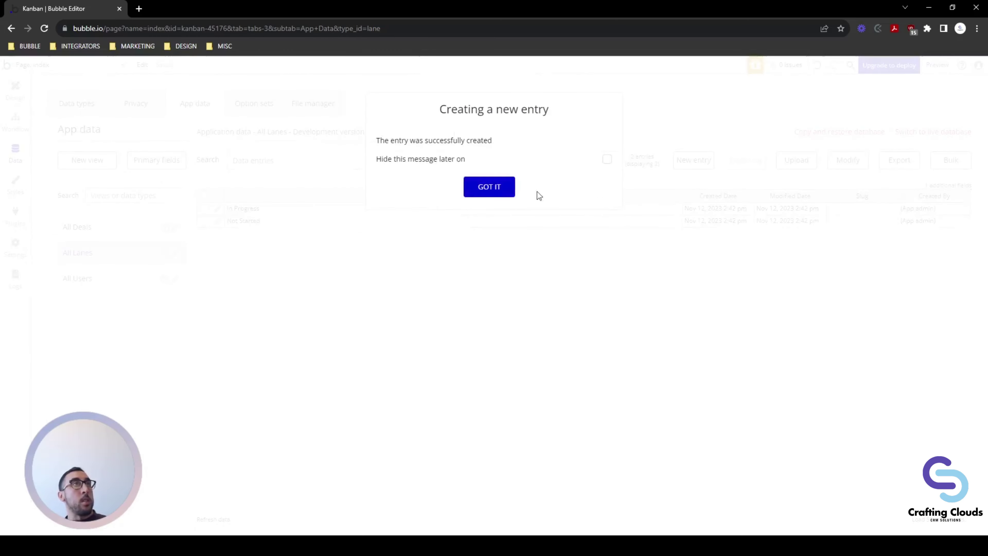
left_click(489, 189)
Create a Lane database entry with Deal Status Closed Won.
left_click(694, 159)
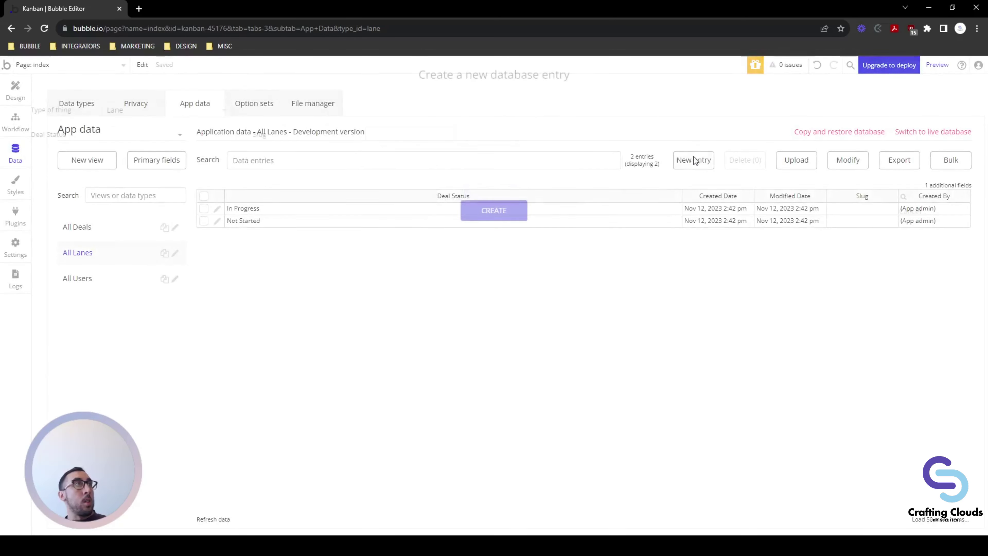
left_click(155, 137)
left_click(131, 200)
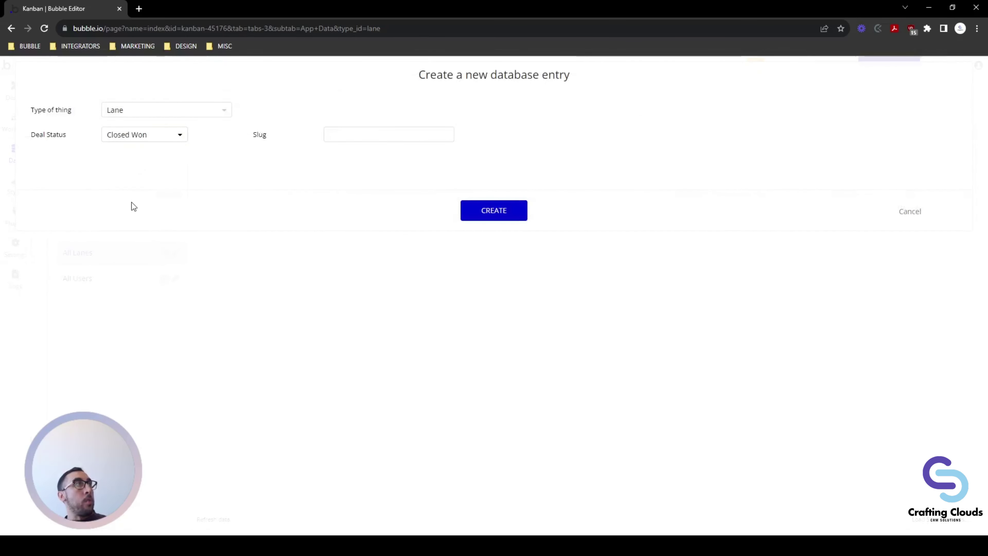
left_click(478, 211)
left_click(502, 189)
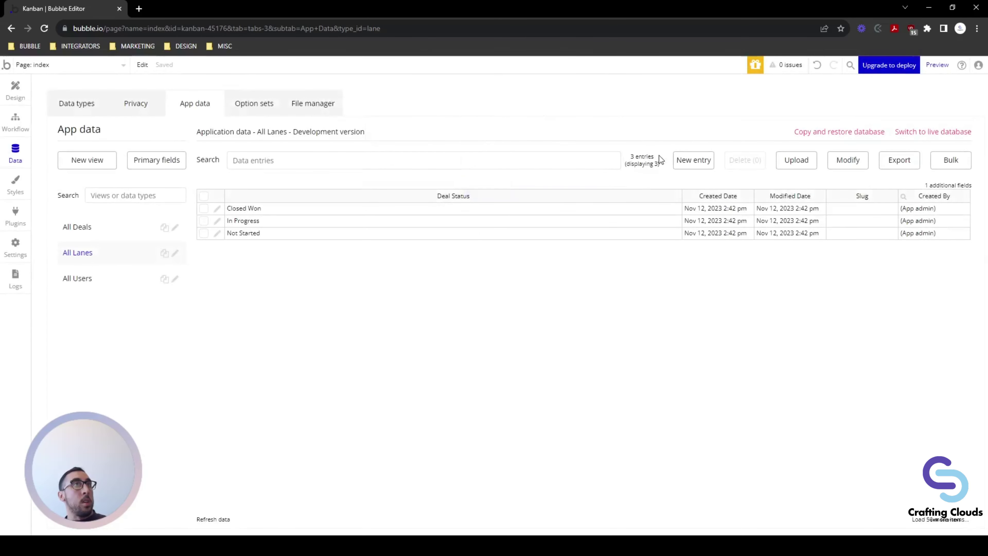
Create a Lane database entry with Deal Status Closed Lost.
left_click(686, 160)
left_click(136, 135)
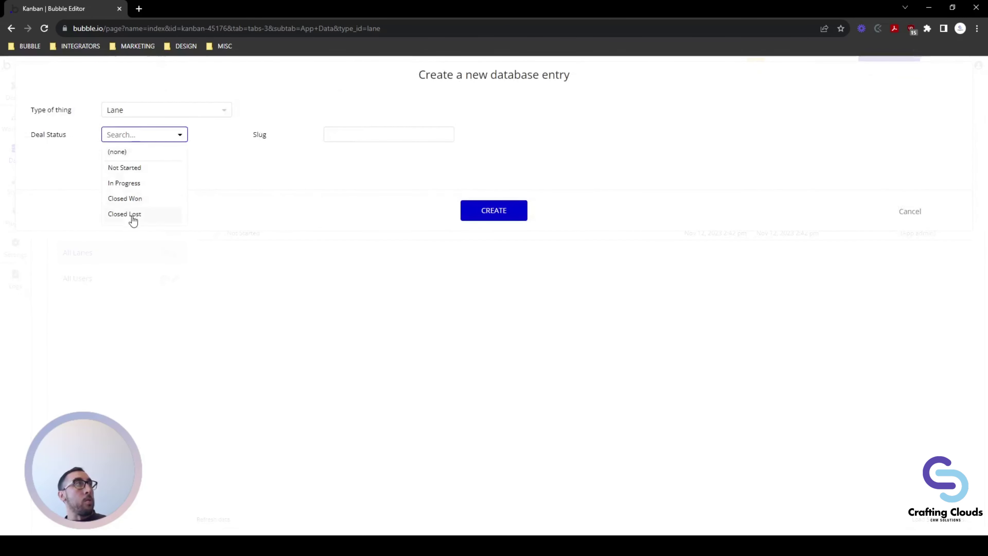
left_click(125, 213)
left_click(493, 212)
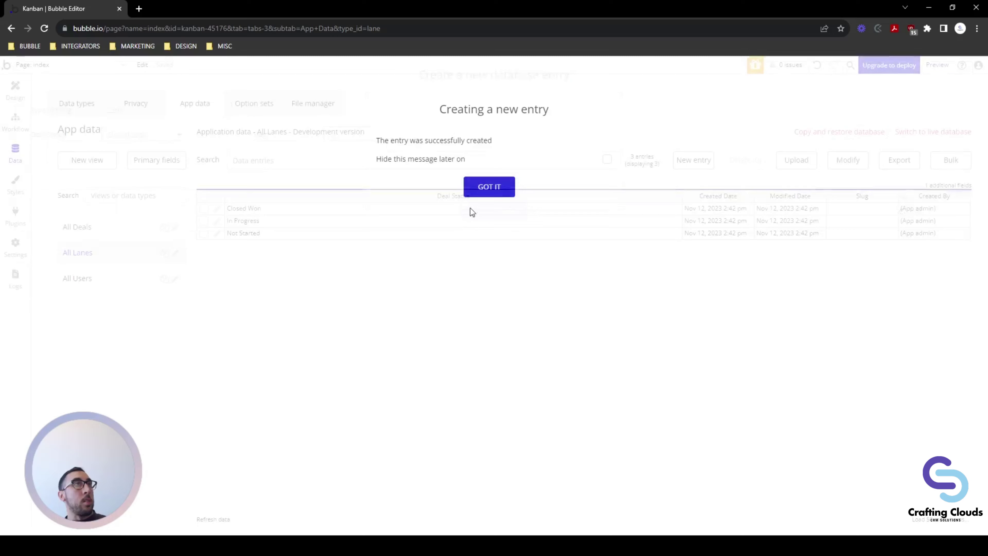
left_click(501, 194)
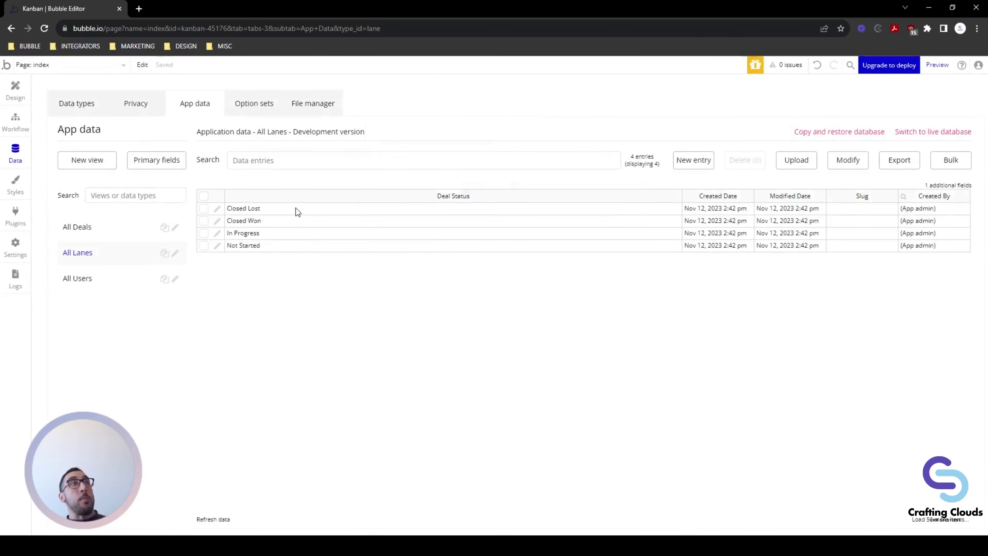
Return to the index page design and turn off fixed width for the Lanes repeating group.
left_click(15, 92)
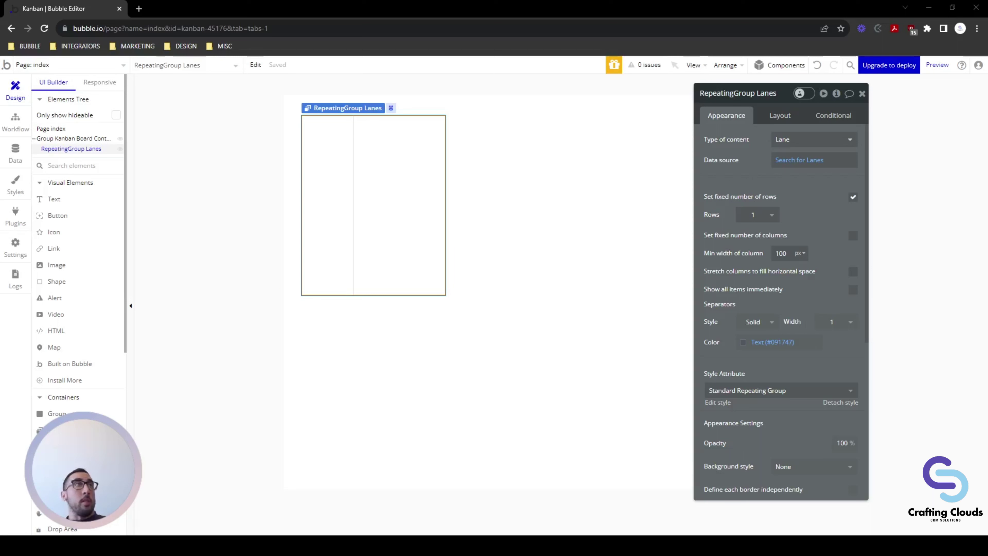
left_click_drag(347, 214, 388, 235)
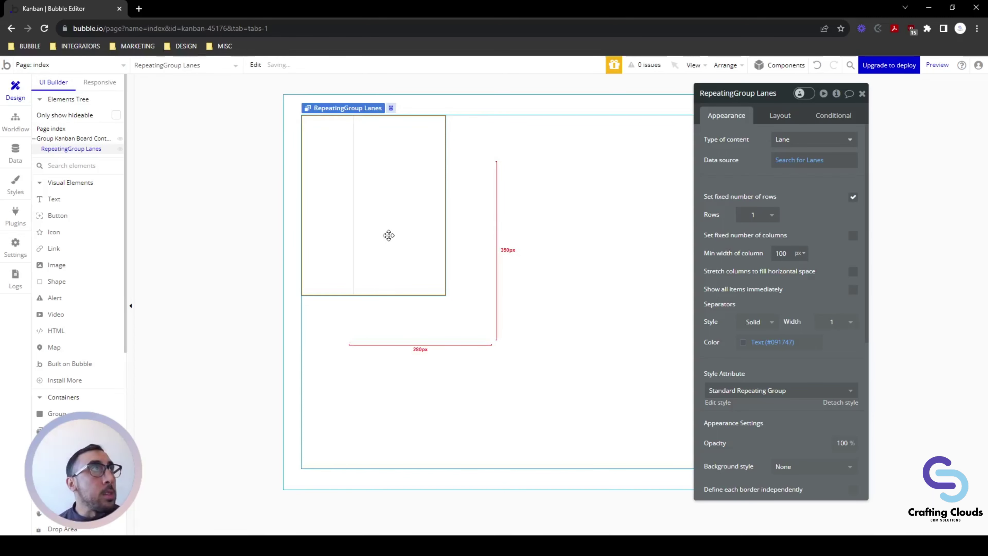
left_click(65, 140)
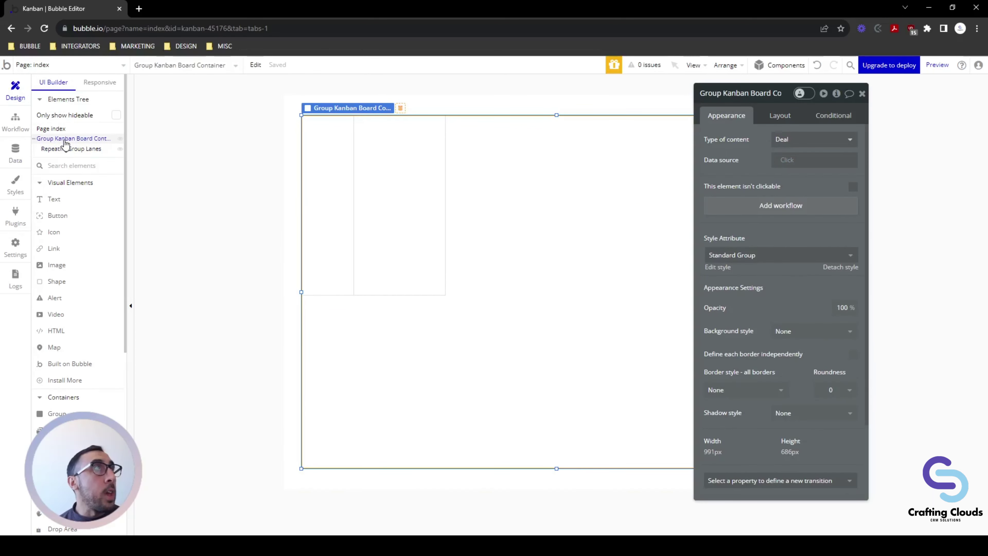
left_click(67, 149)
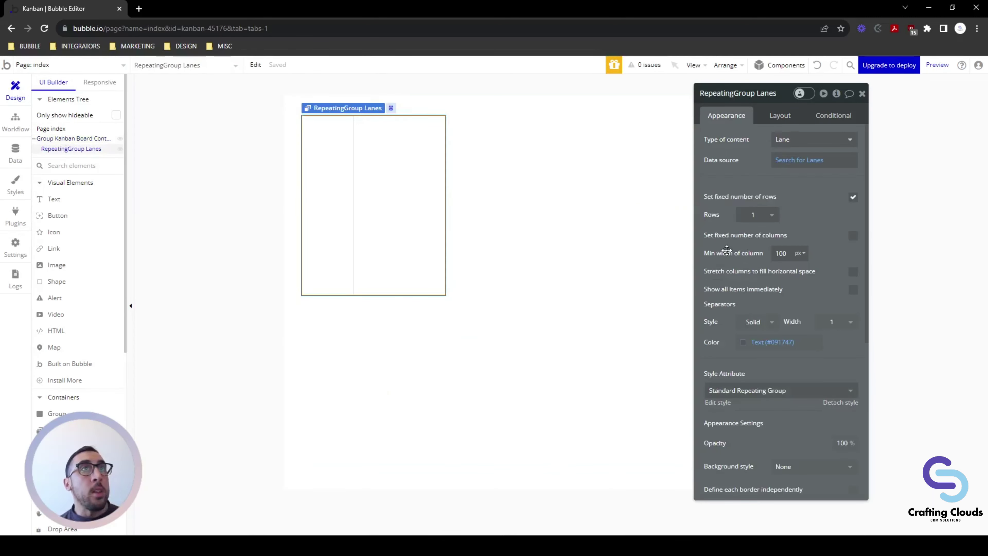
left_click(780, 115)
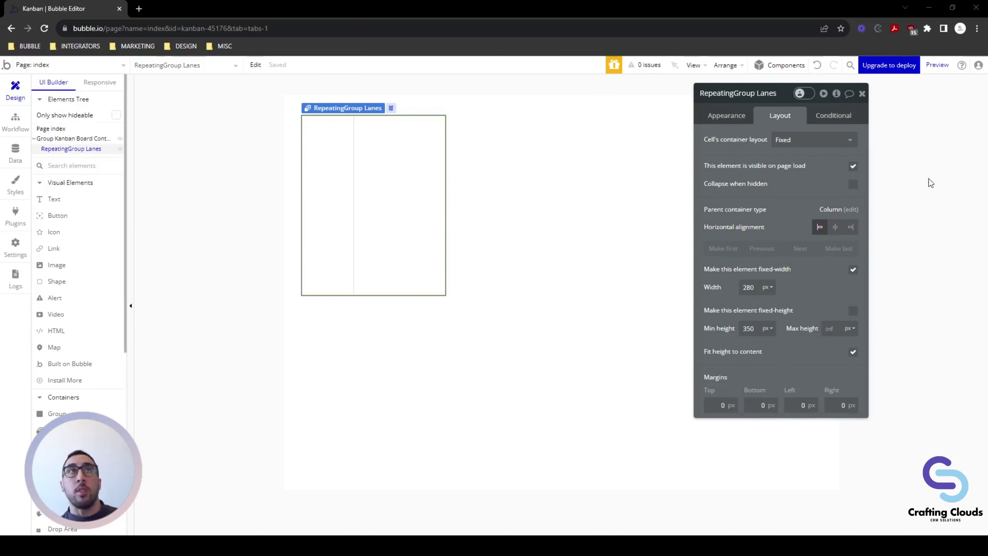
left_click(854, 270)
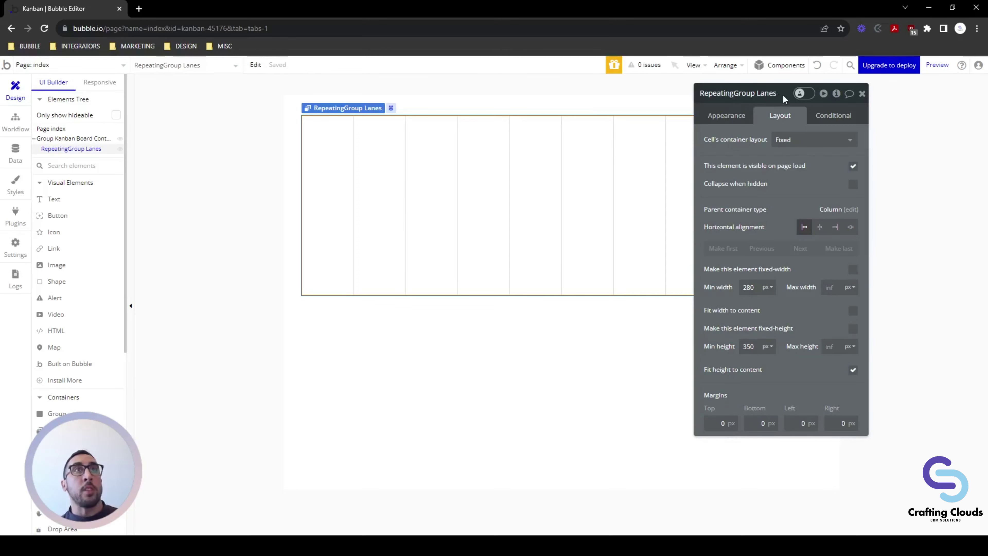
Set the Lanes repeating group's minimum height to 480 px and its minimum width to 192 px.
left_click_drag(754, 89, 792, 106)
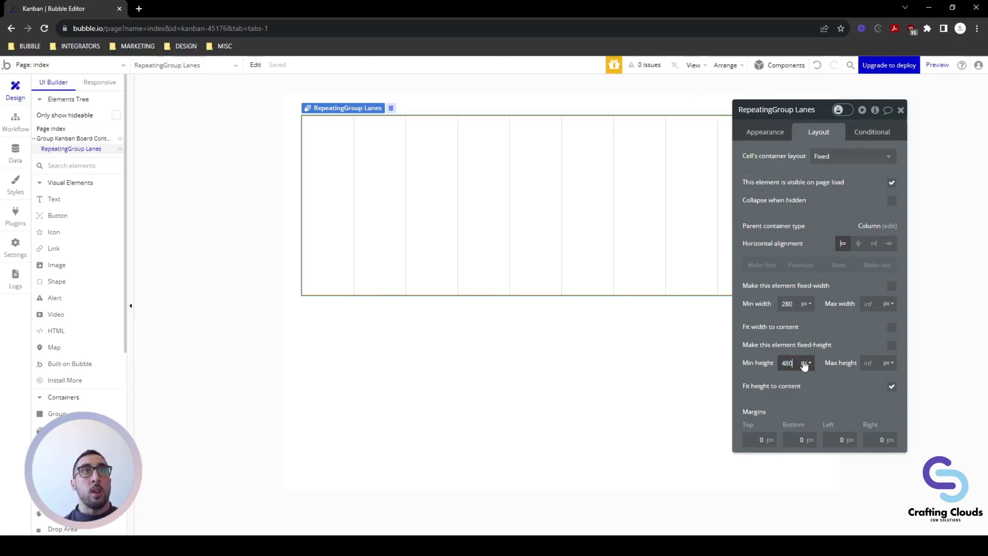
left_click(840, 387)
left_click(790, 304)
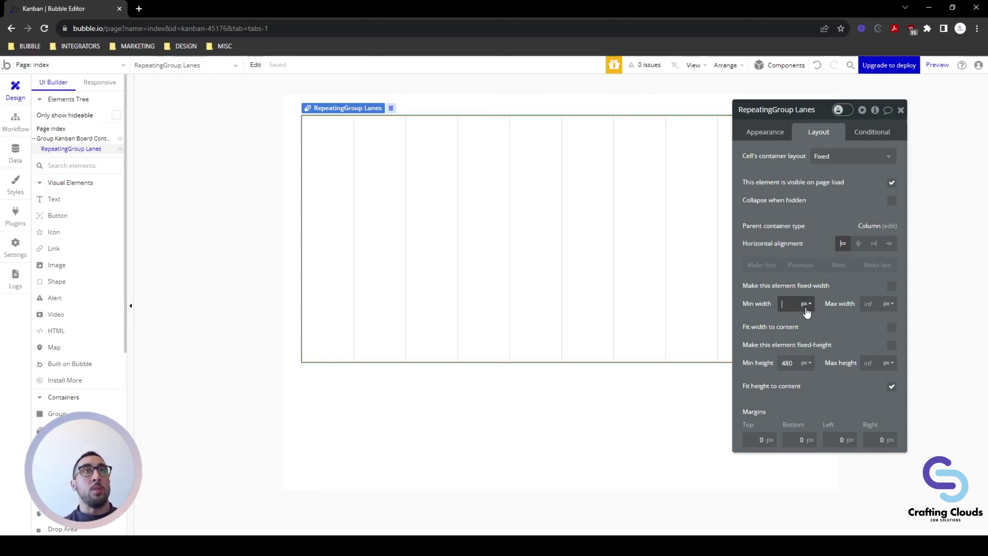
left_click(830, 321)
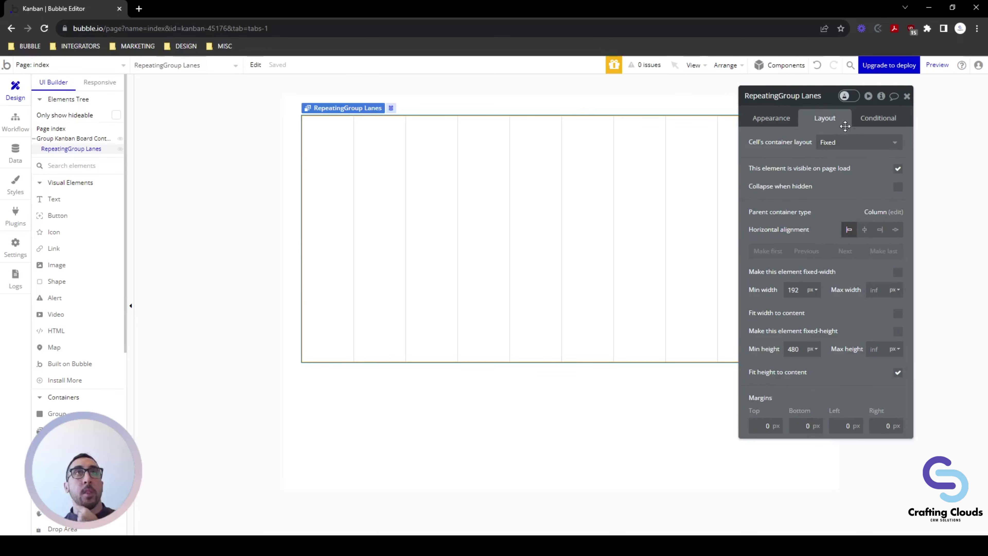
Set the Lanes repeating group's cell container layout to Column and turn off fitting its height to content.
left_click(850, 148)
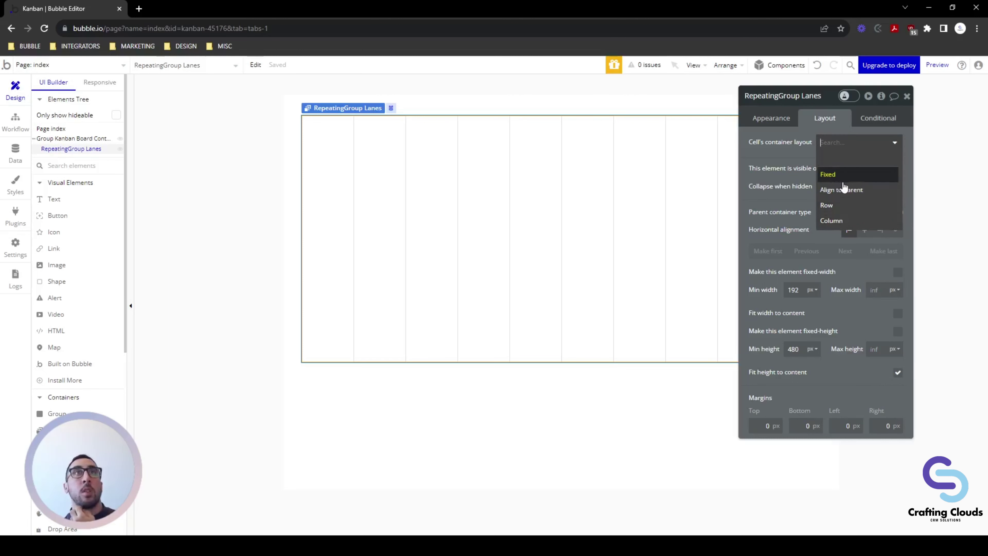
left_click(836, 219)
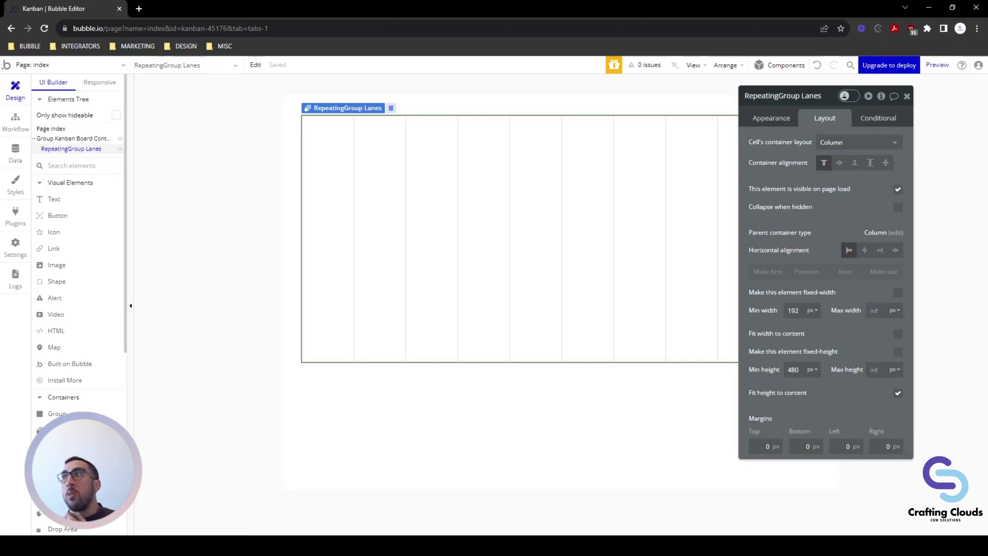
left_click(898, 393)
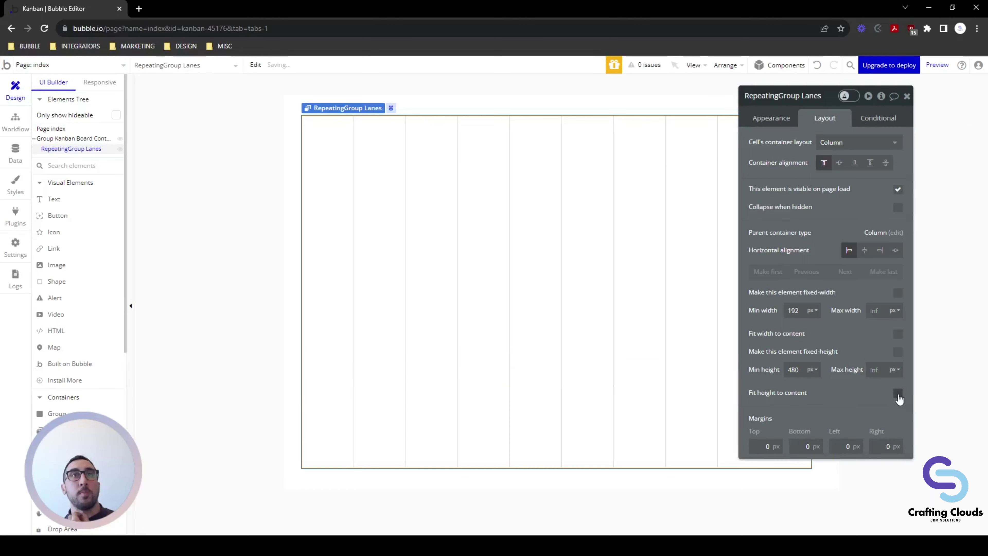
left_click(771, 118)
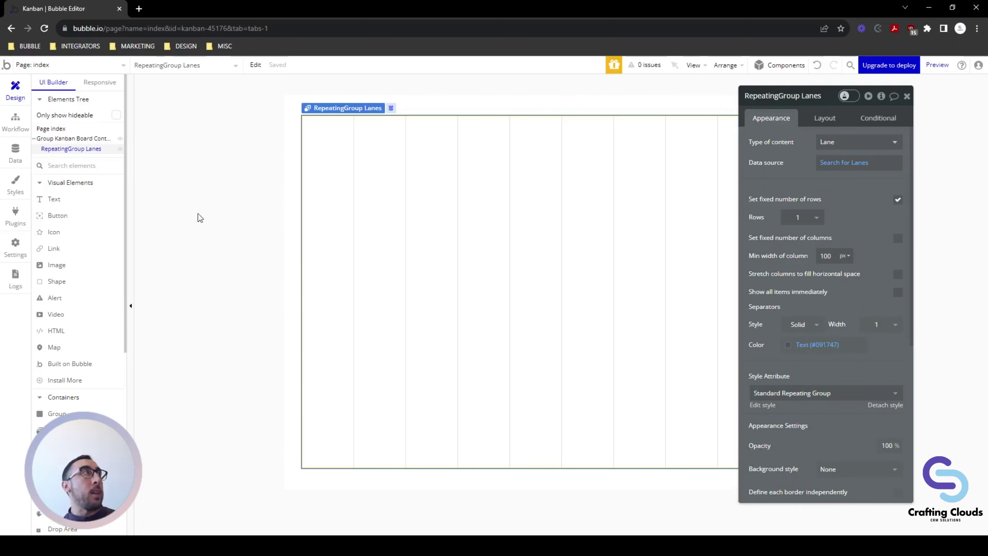
Draw a drop area about 74 by 492 px inside the first Lanes cell and rename it DropArea Lanes.
scroll(105, 241, "down", 3)
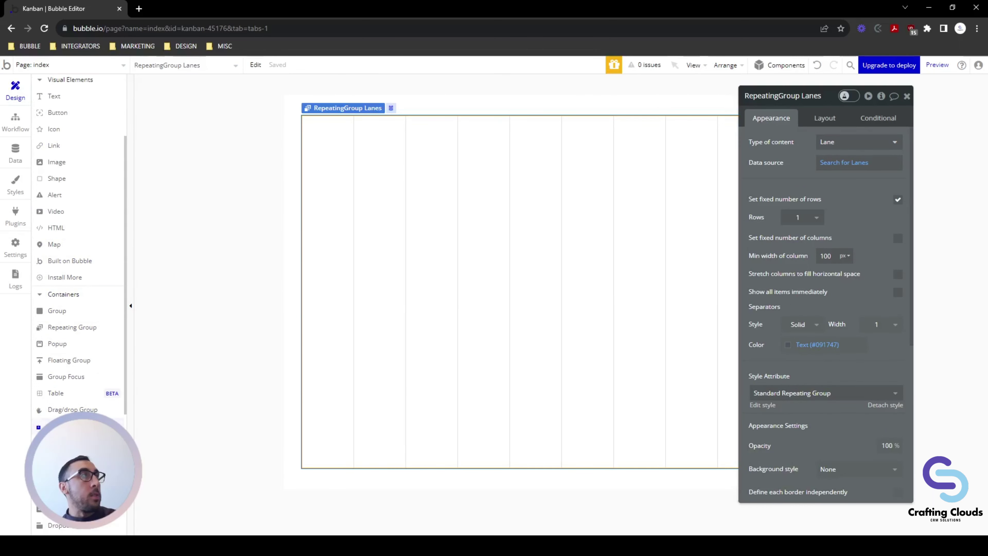
left_click(74, 426)
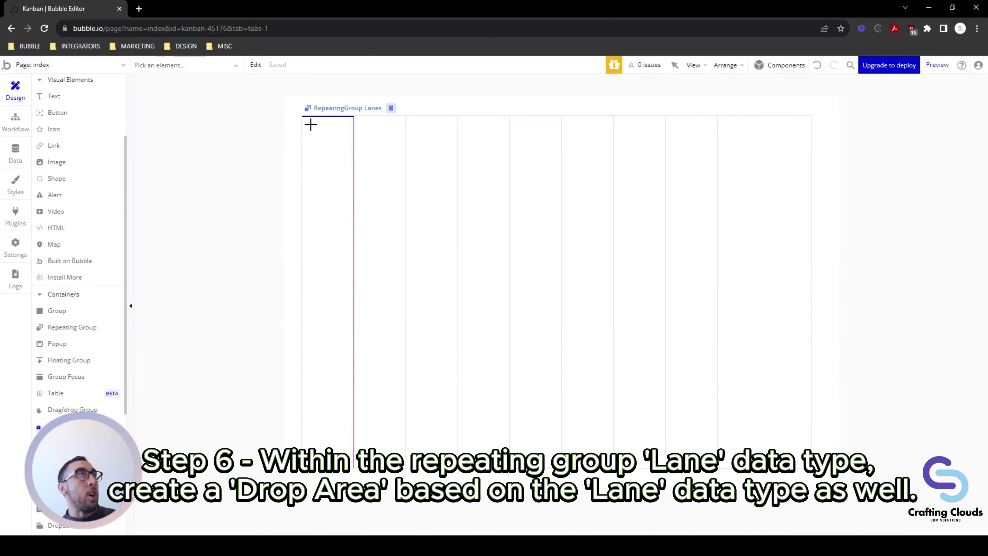
mouse_move(310, 124)
left_mouse_down()
mouse_move(342, 183)
mouse_move(349, 379)
left_mouse_up()
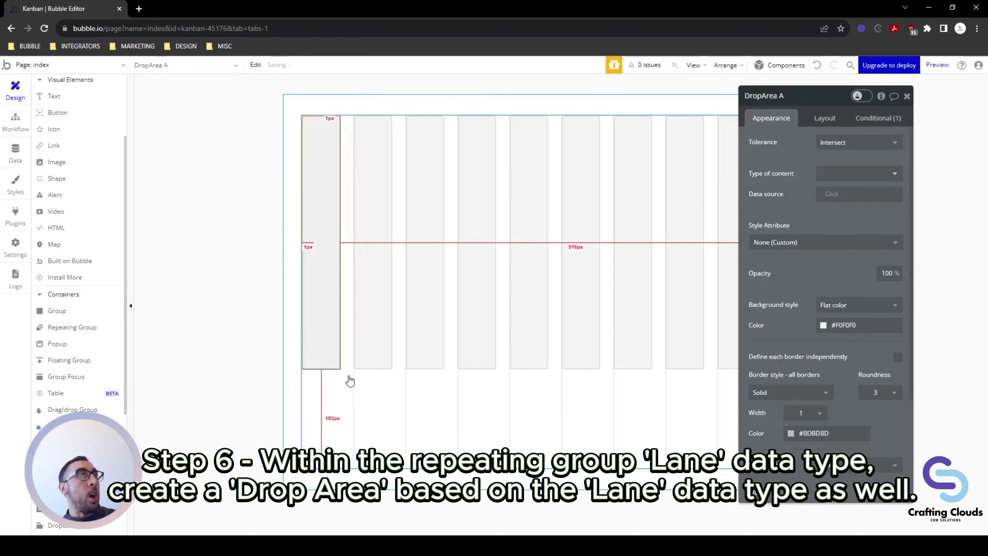
left_click(824, 81)
key("Escape")
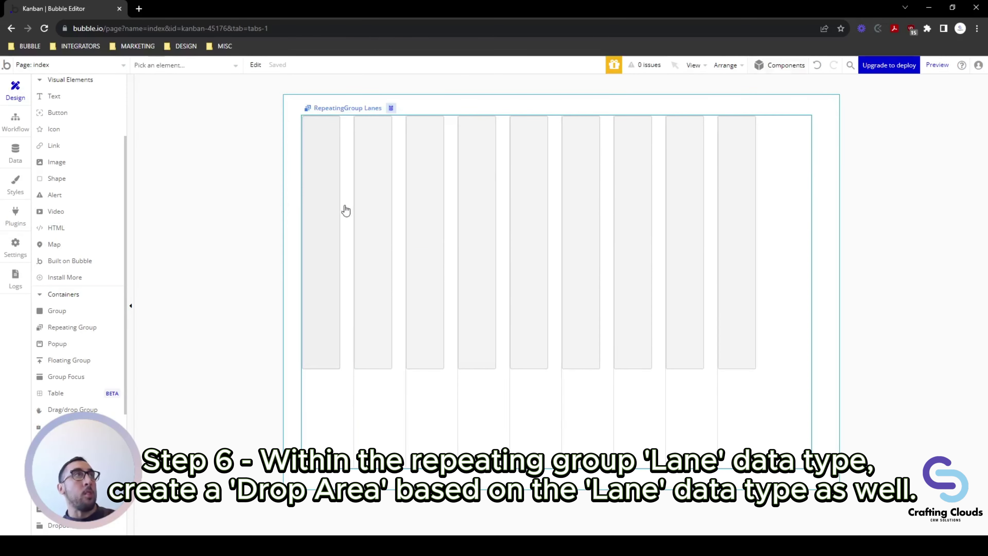
double_click(327, 194)
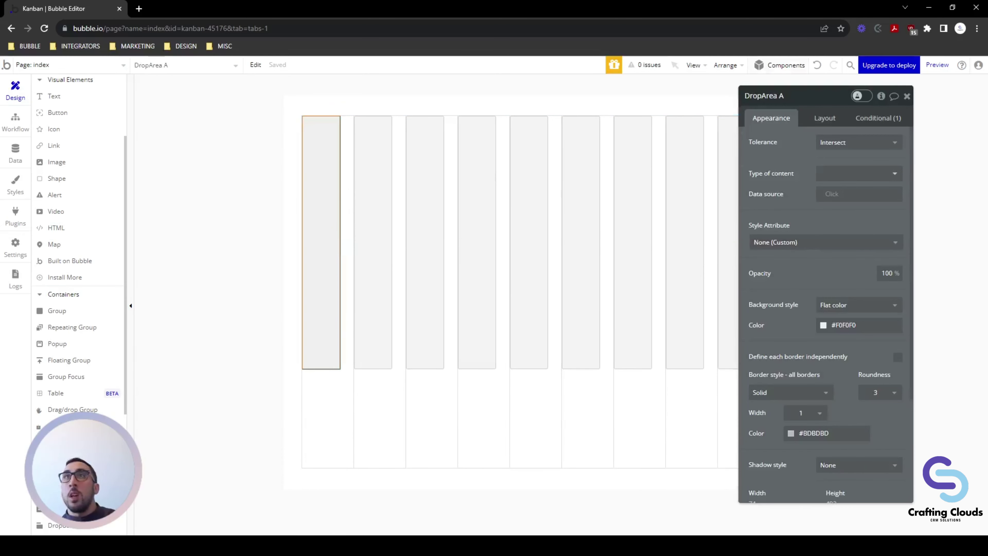
left_click(817, 96)
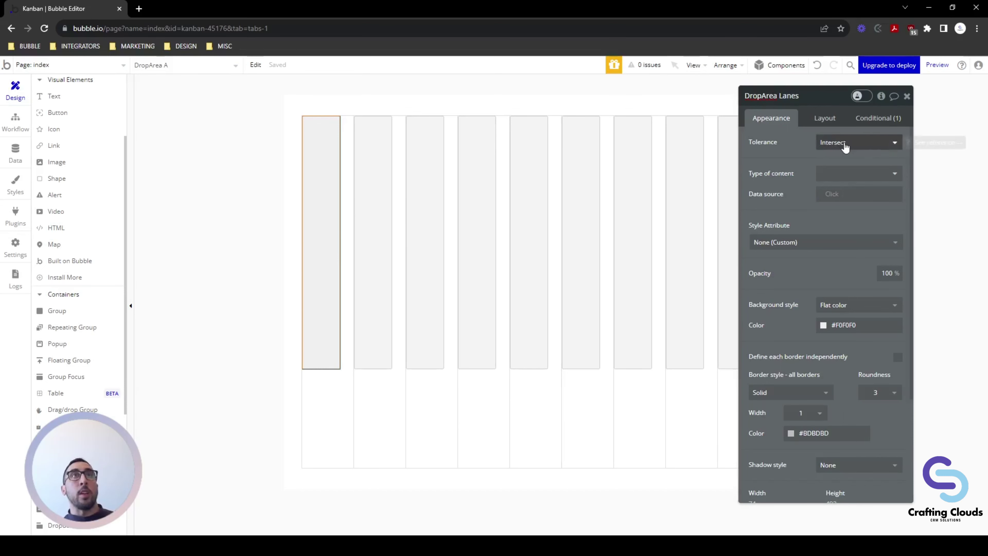
Set DropArea Lanes' type of content to Lane and its data source to Current cell's Lane.
left_click(894, 173)
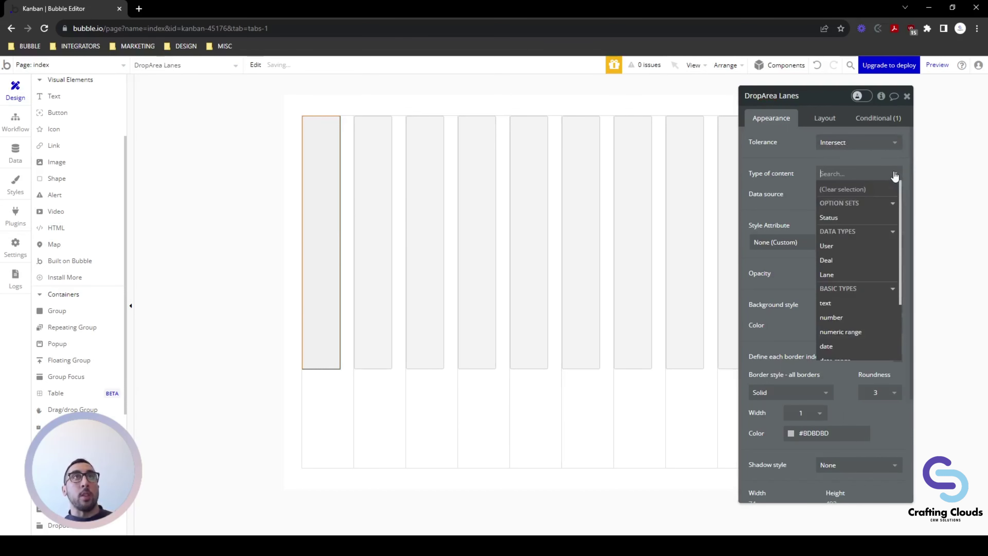
left_click(830, 278)
left_click(832, 194)
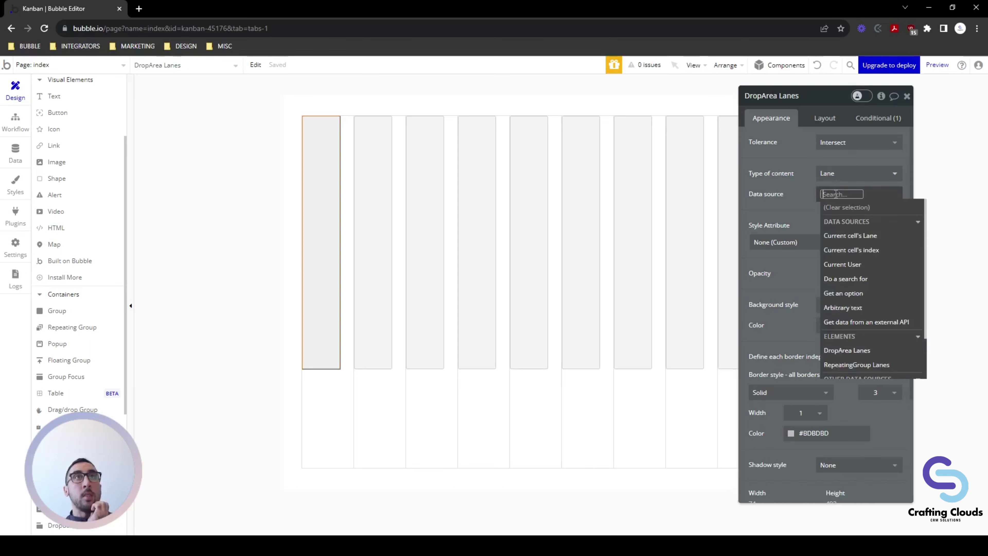
left_click(872, 235)
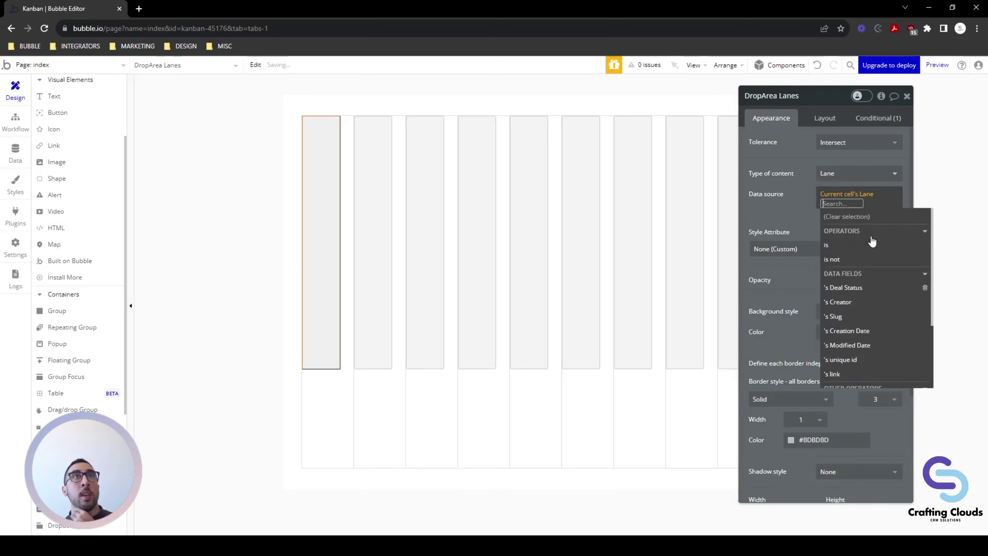
left_click(798, 202)
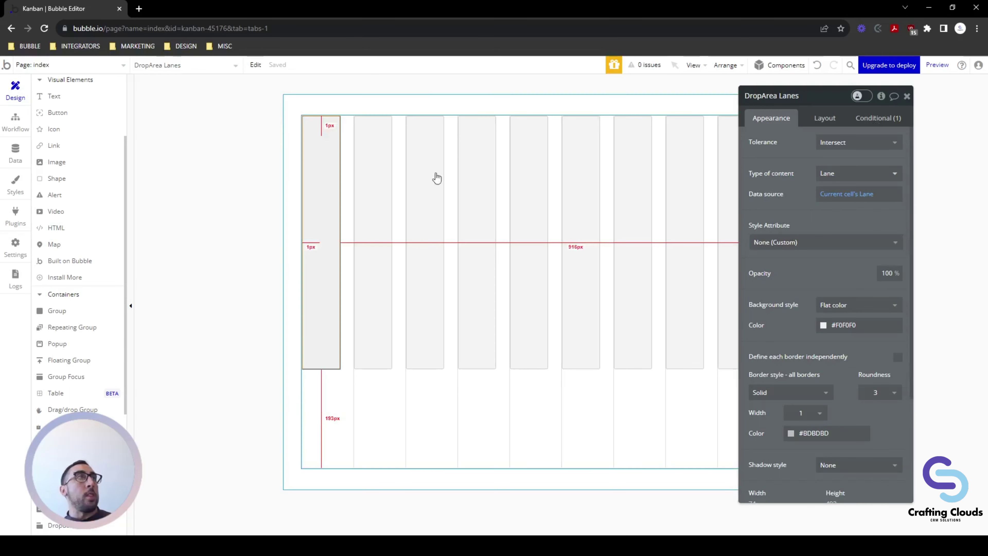
Give DropArea Lanes a Column layout with no fixed width, a 0 px minimum width and no fit height to content.
left_click(827, 117)
left_click(887, 150)
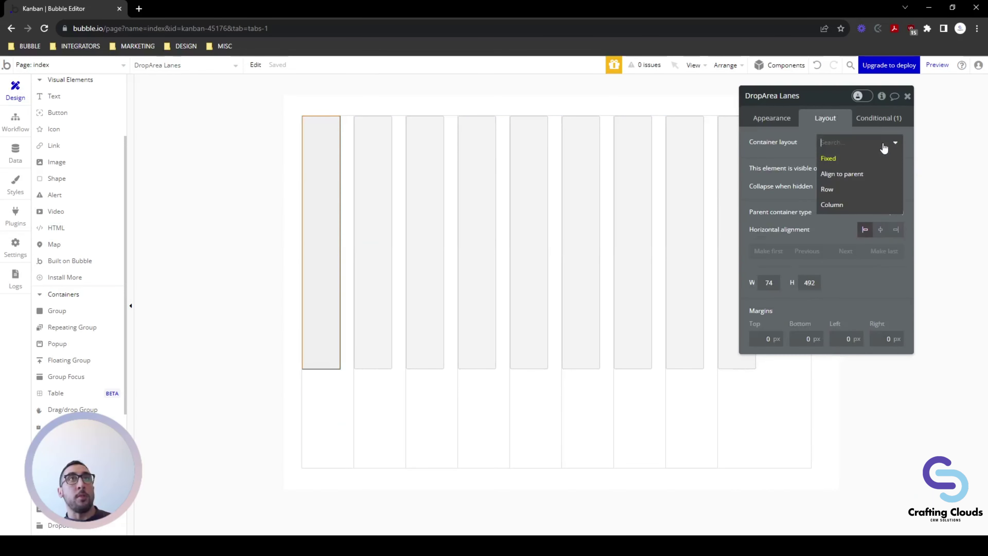
left_click(856, 204)
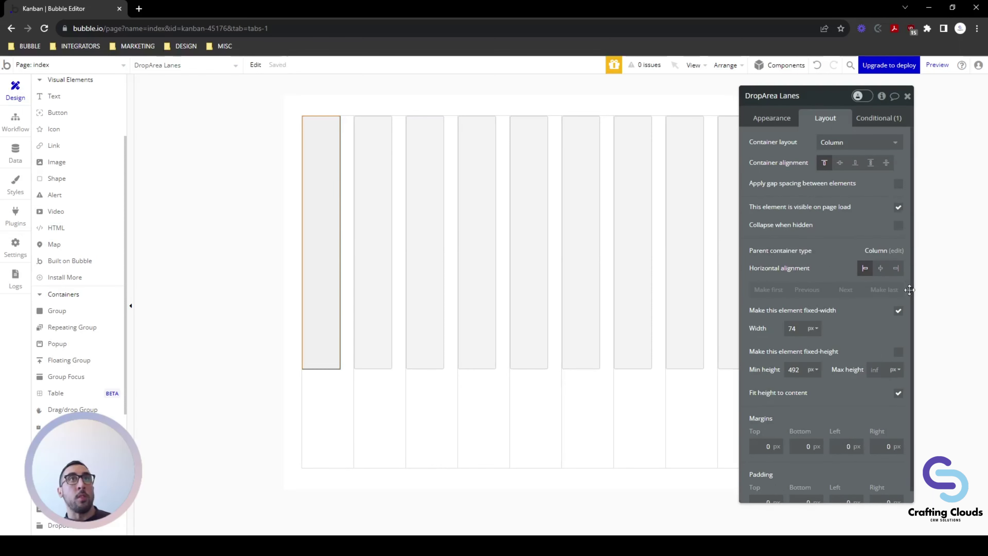
left_click(899, 310)
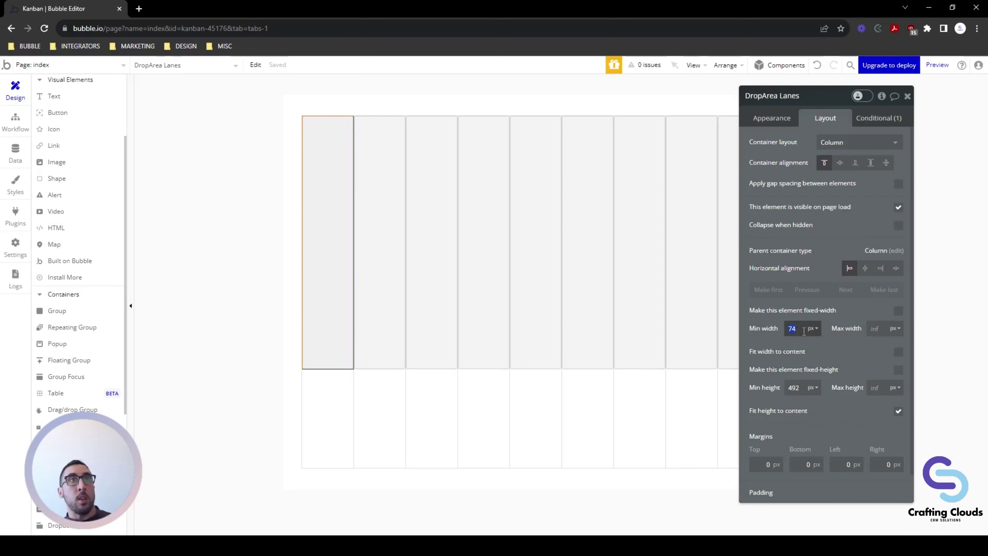
type("0")
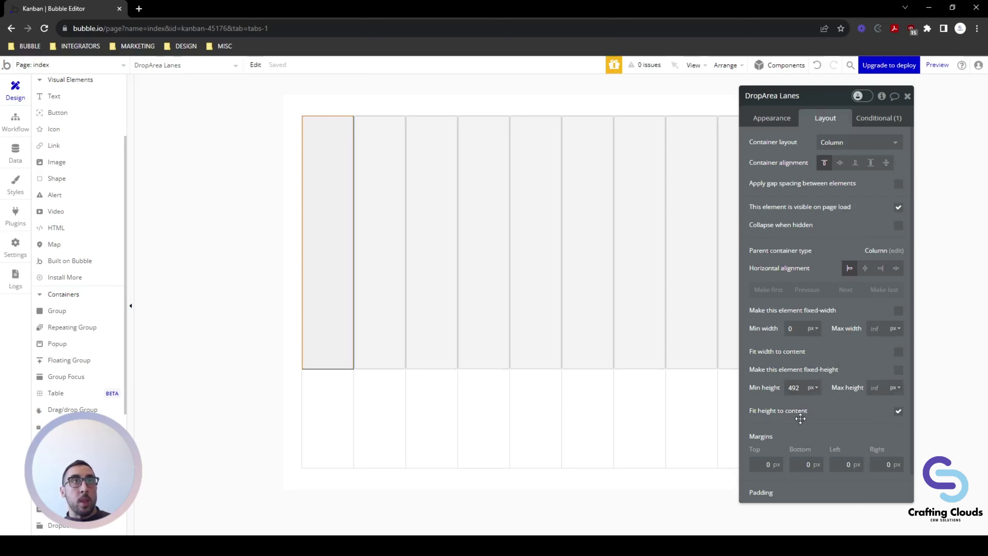
left_click(898, 411)
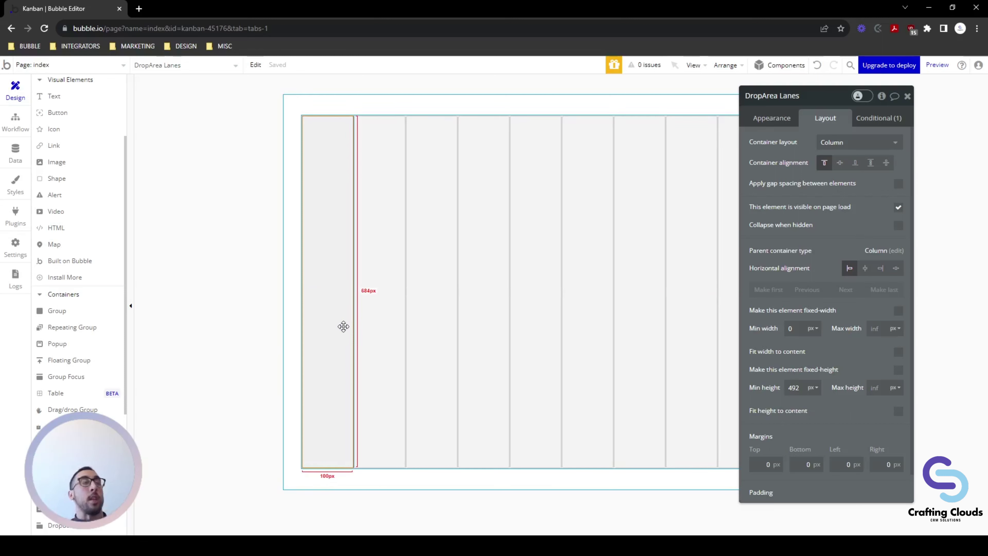
left_click_drag(343, 326, 342, 305)
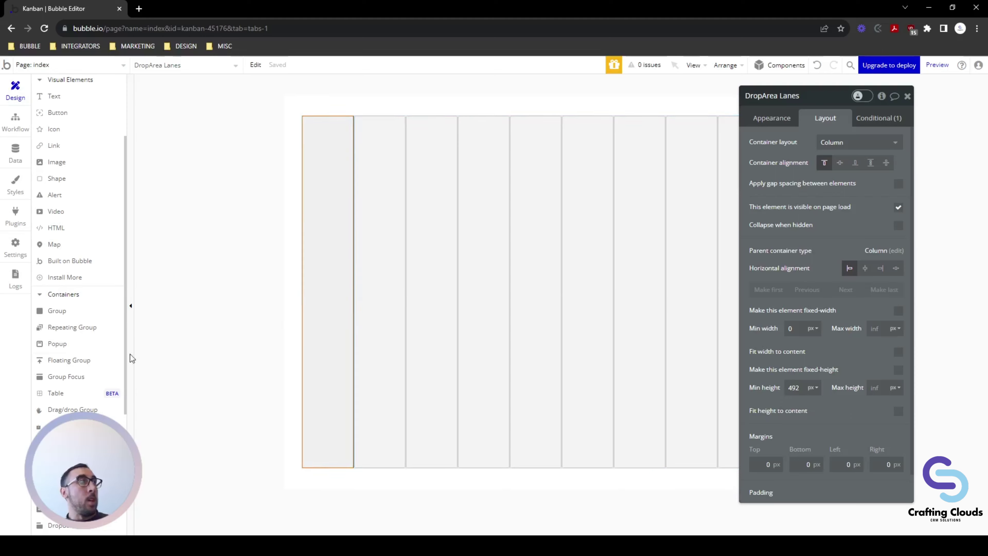
Draw a repeating group about 78 by 117 px inside DropArea Lanes and rename it RepeatingGroup Deal.
left_click(74, 334)
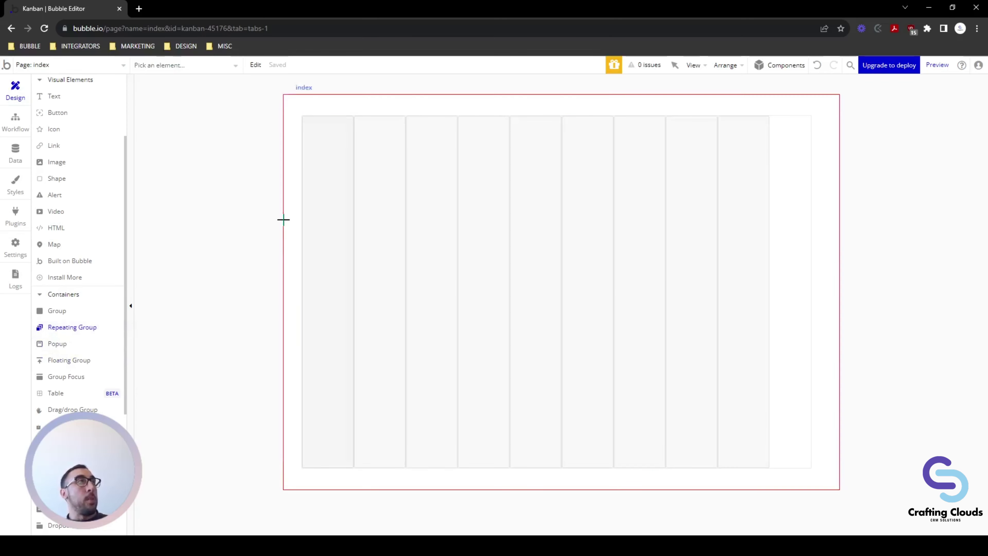
left_click_drag(307, 120, 346, 184)
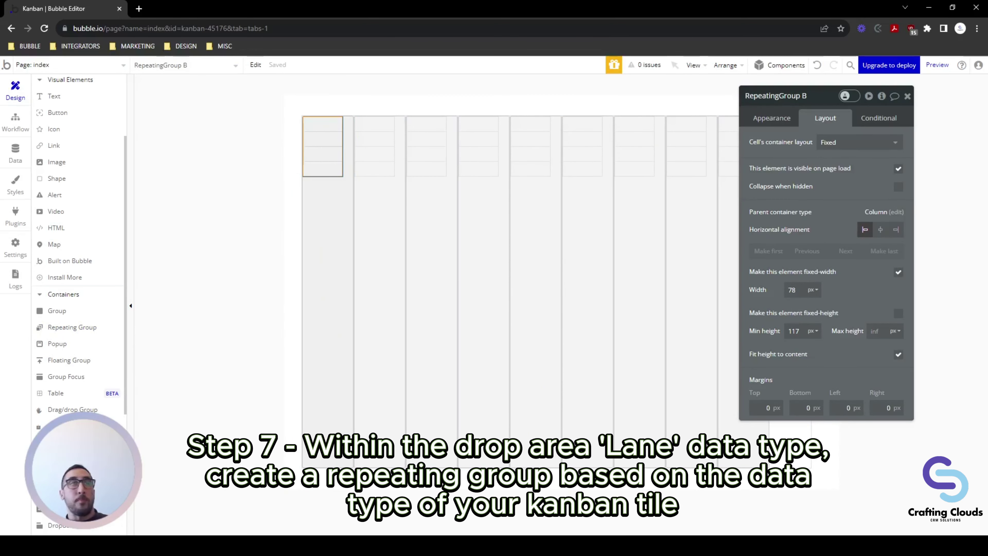
scroll(58, 253, "up", 3)
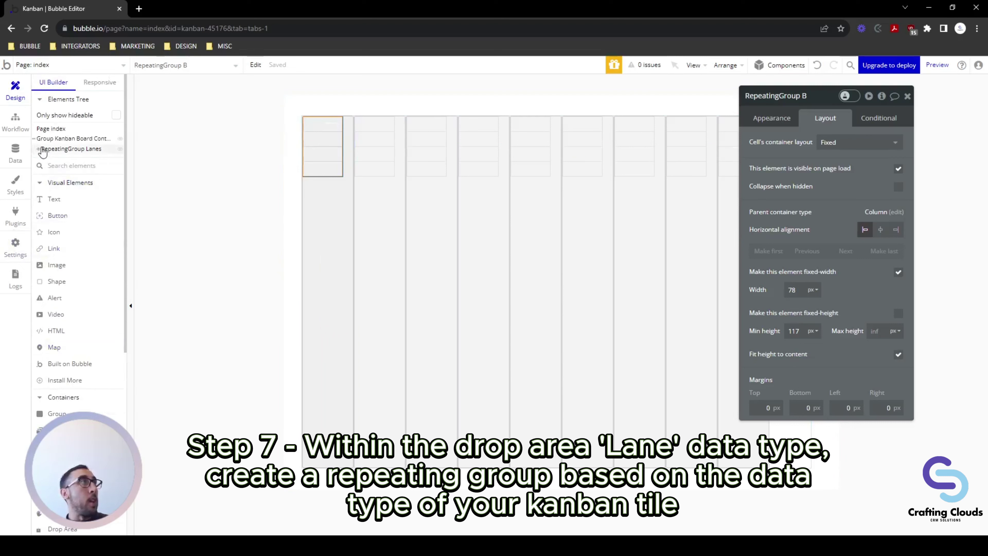
left_click(38, 149)
left_click(43, 159)
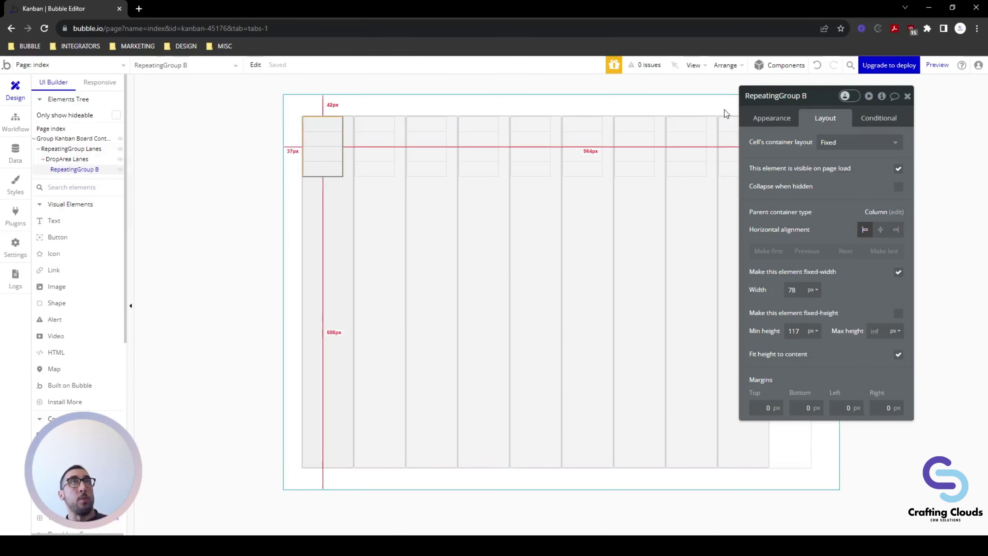
left_click(816, 94)
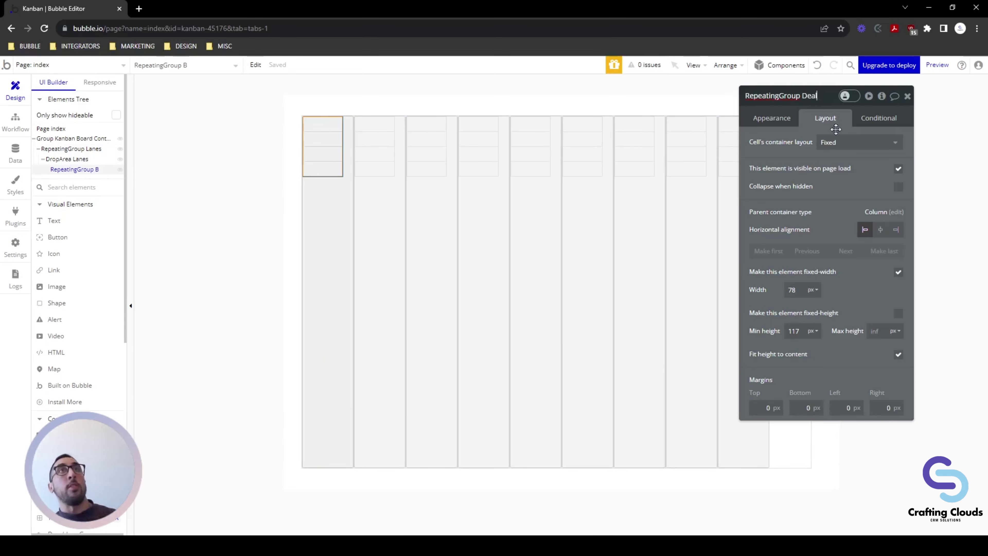
Set RepeatingGroup Deal's cell container layout to Column and its type of content to Deal.
left_click(856, 142)
left_click(840, 220)
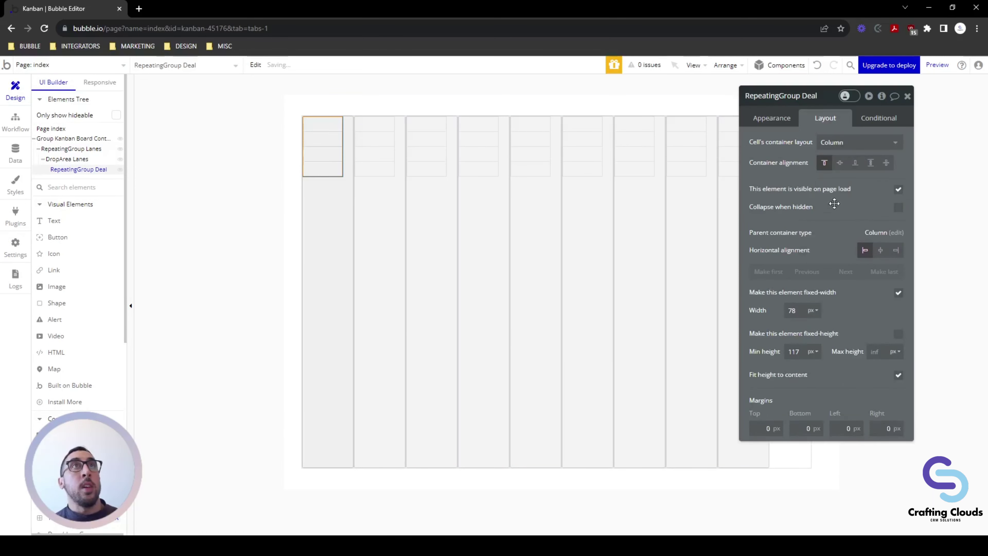
left_click(774, 118)
left_click(864, 144)
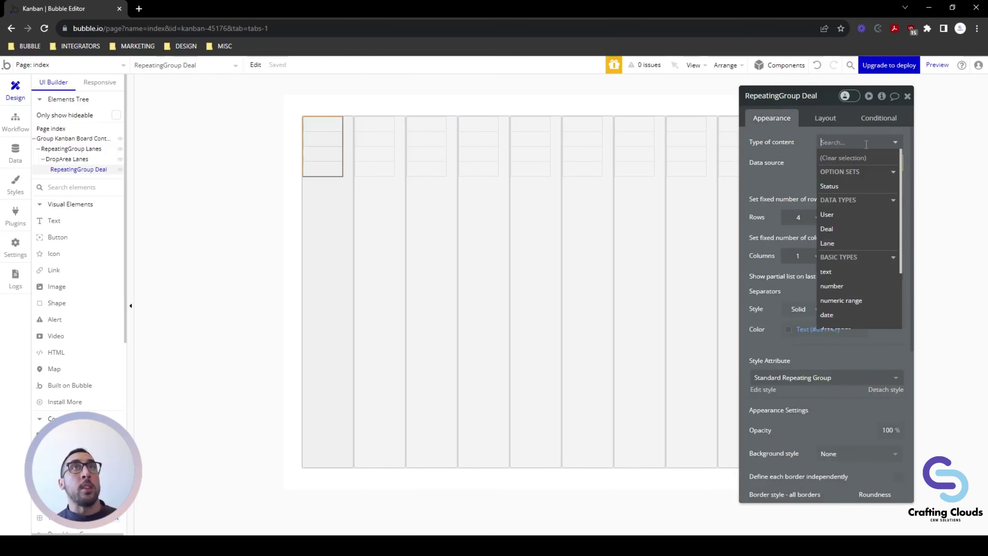
left_click(845, 229)
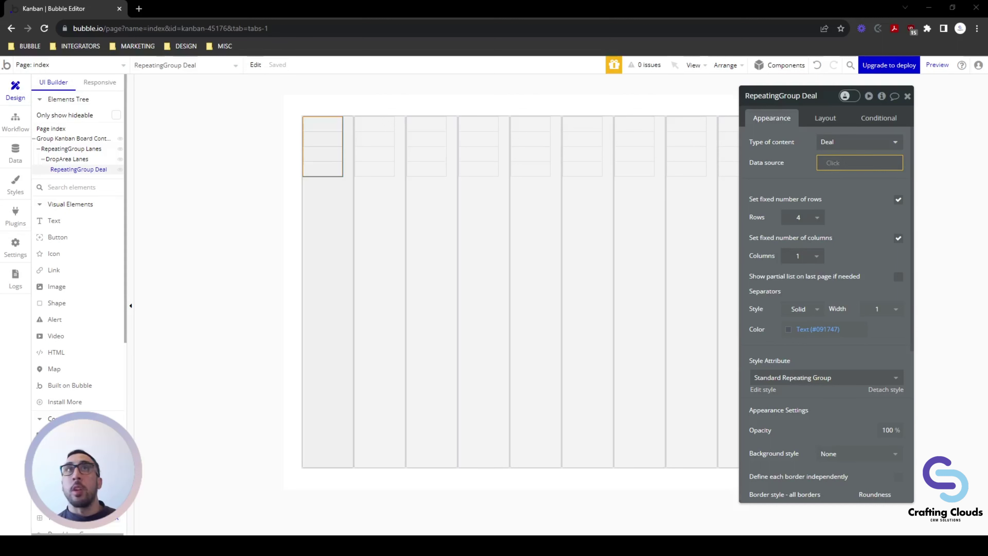
Set RepeatingGroup Deal's data source to a search for the Deal data type.
left_click(833, 163)
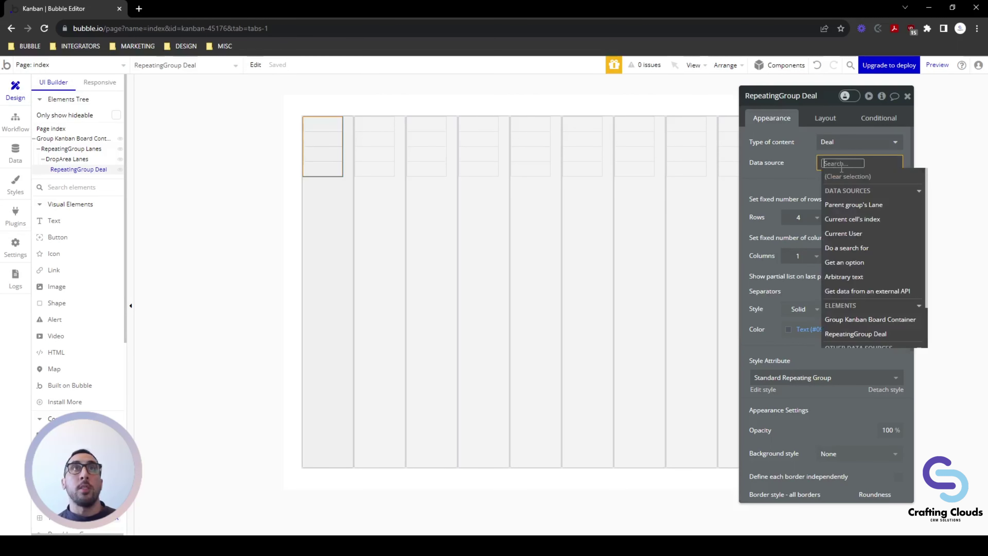
left_click(864, 250)
left_click(692, 120)
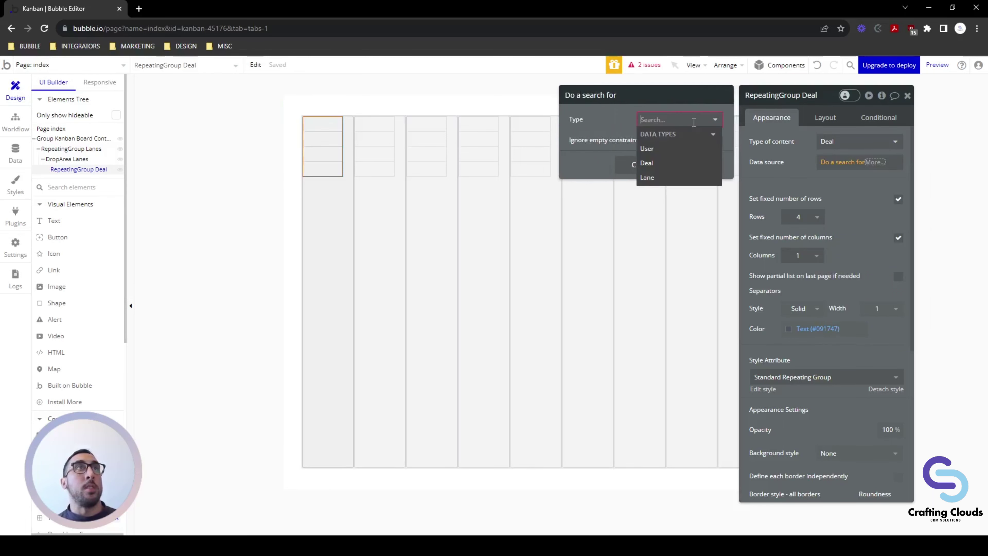
left_click(648, 164)
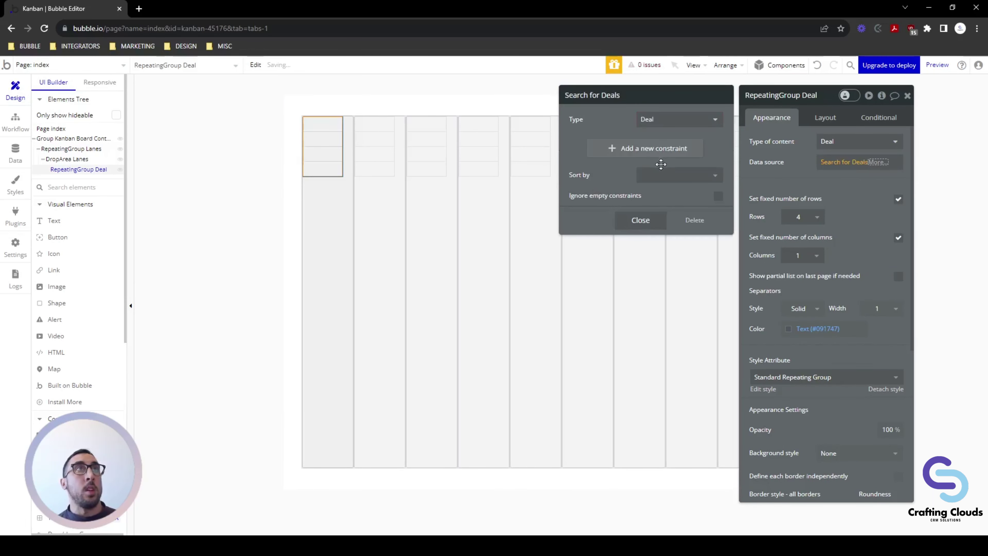
Constrain the Deal search to entries whose Deal Status equals the Parent group's Lane's Deal Status.
left_click(629, 155)
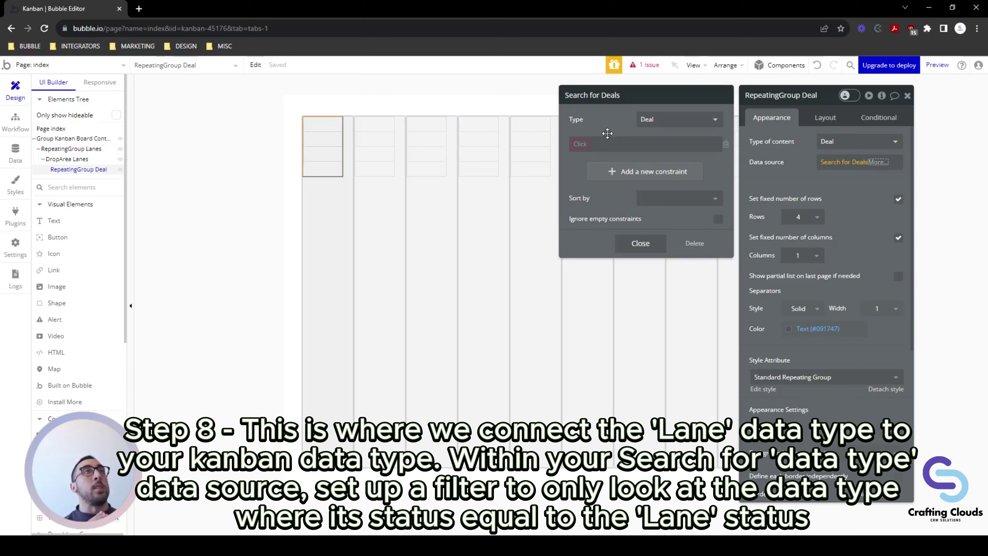
left_click(584, 148)
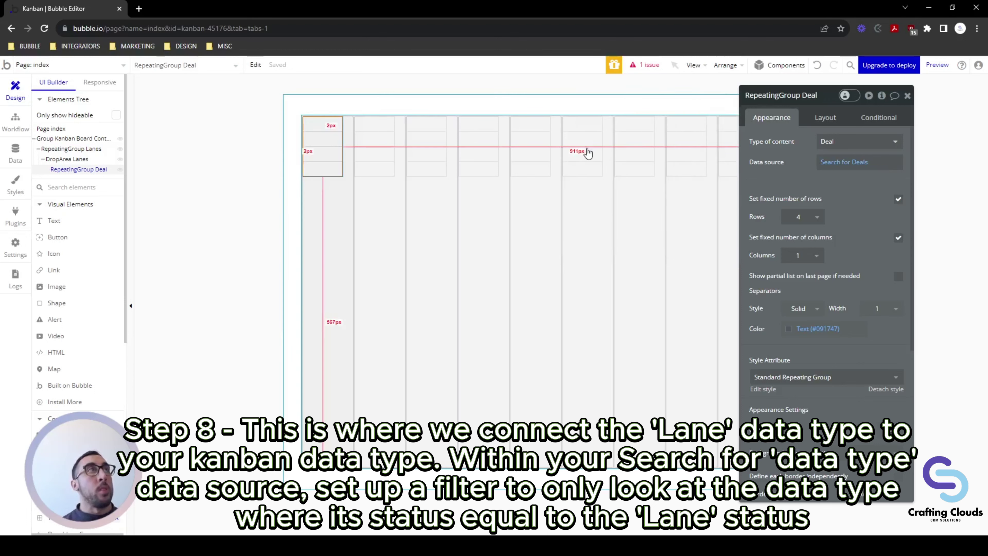
left_click(867, 174)
left_click(585, 148)
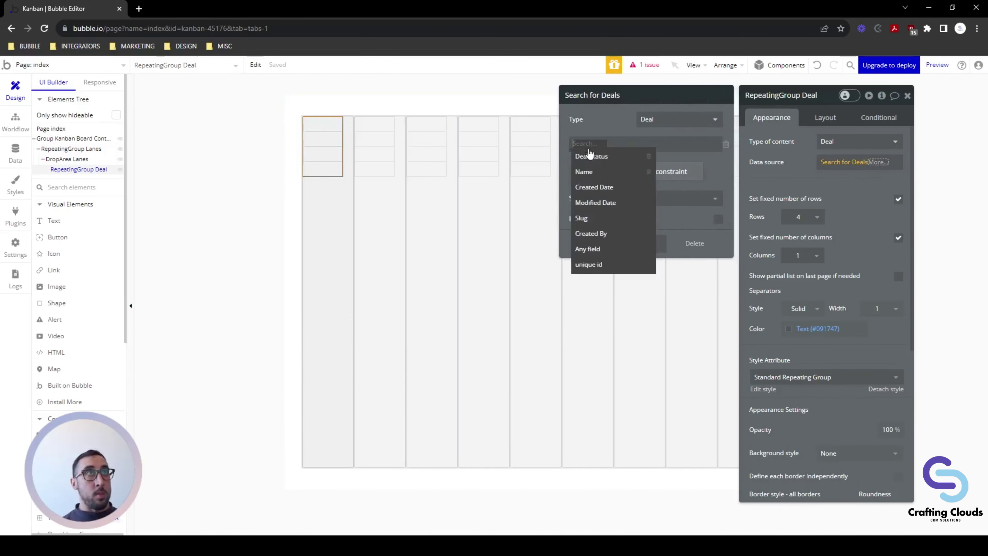
left_click(595, 158)
left_click(621, 144)
left_click(628, 150)
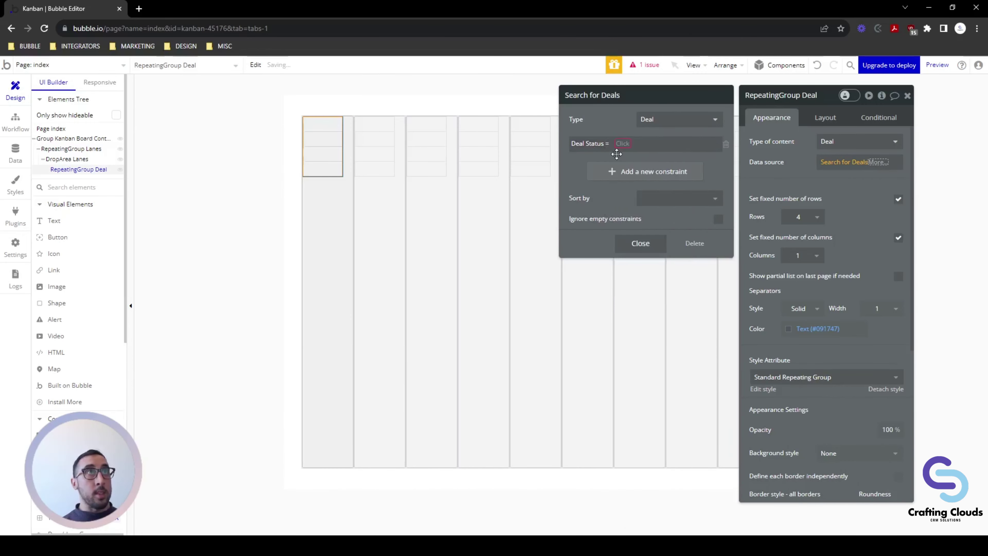
left_click(625, 144)
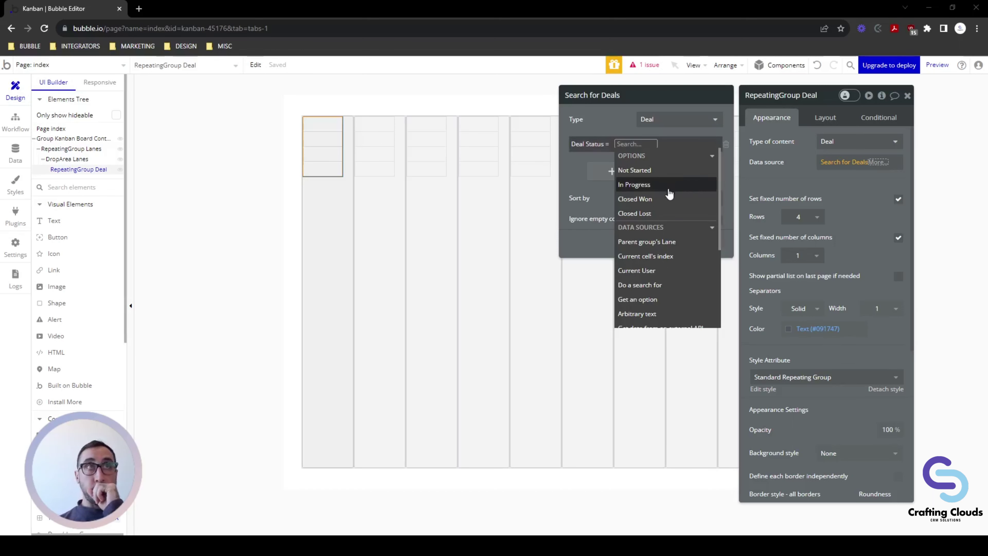
left_click(668, 241)
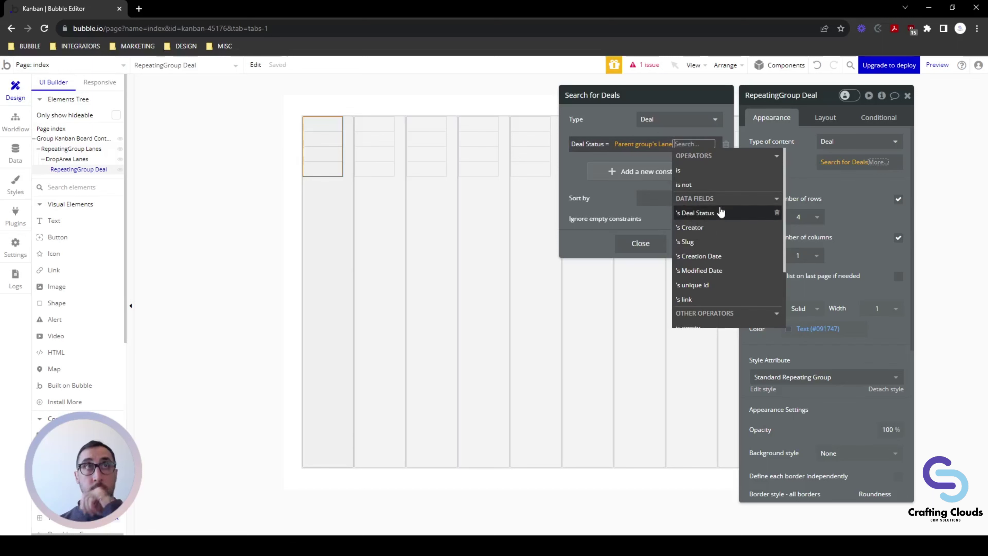
left_click(695, 213)
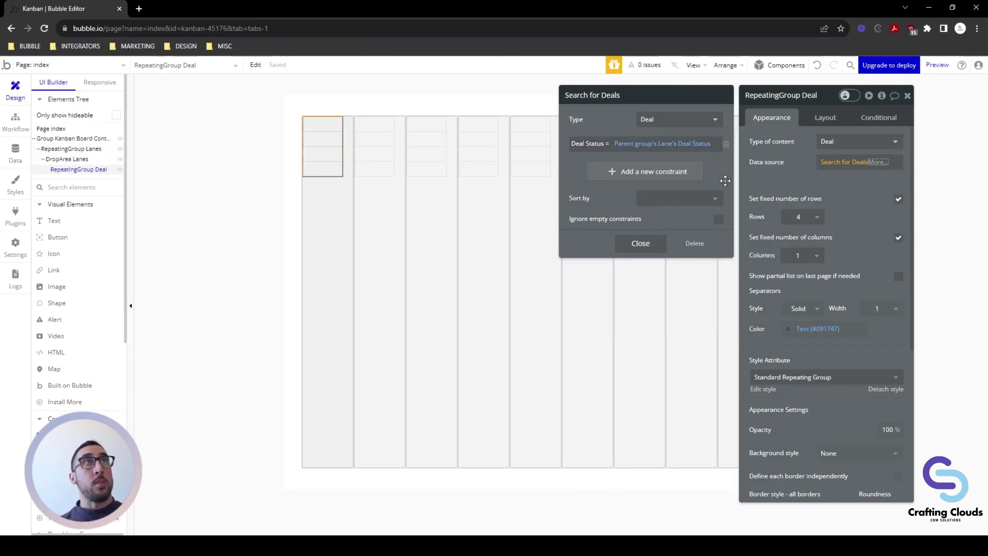
left_click(640, 243)
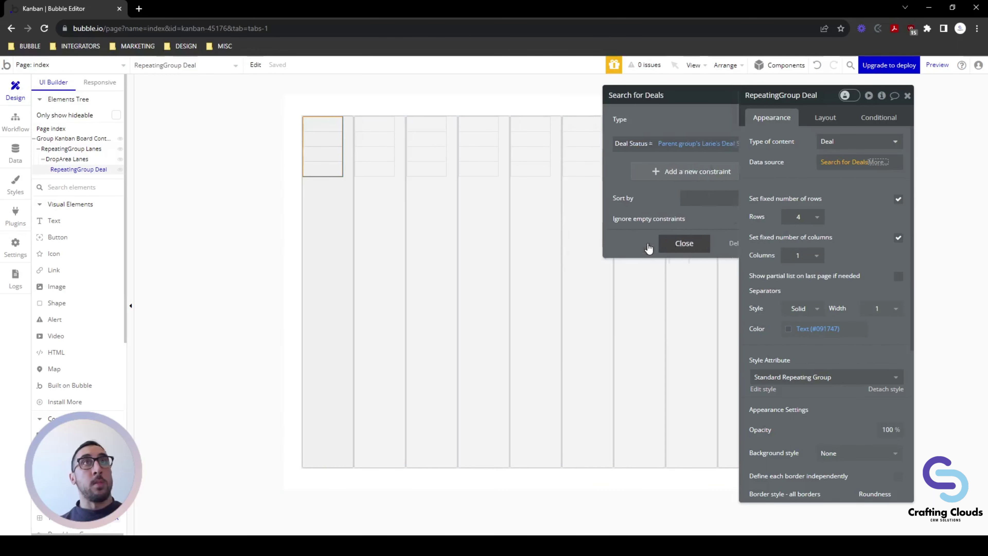
left_click(814, 237)
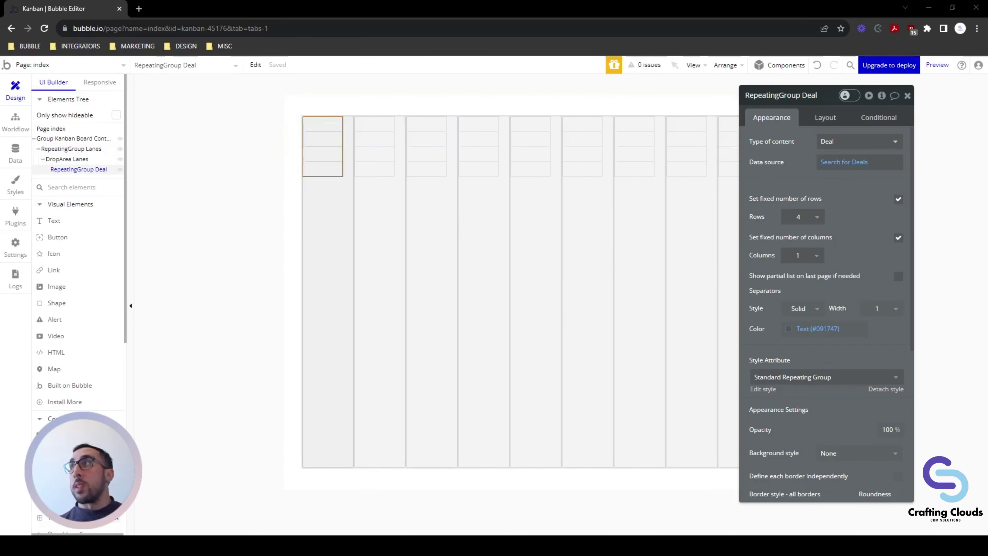
Remove RepeatingGroup Deal's fixed number of rows and fixed width, and set its minimum width to 0 px.
left_click(899, 199)
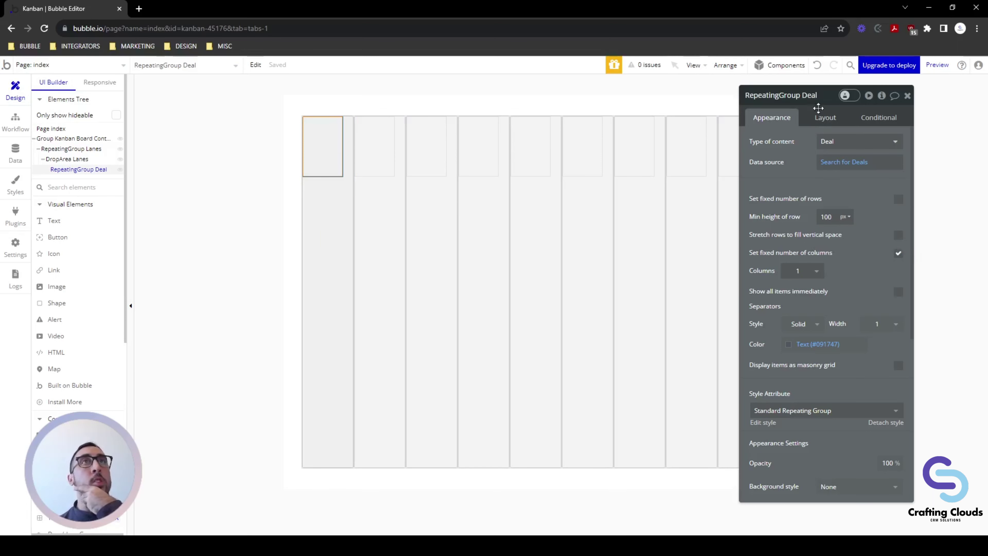
left_click(822, 115)
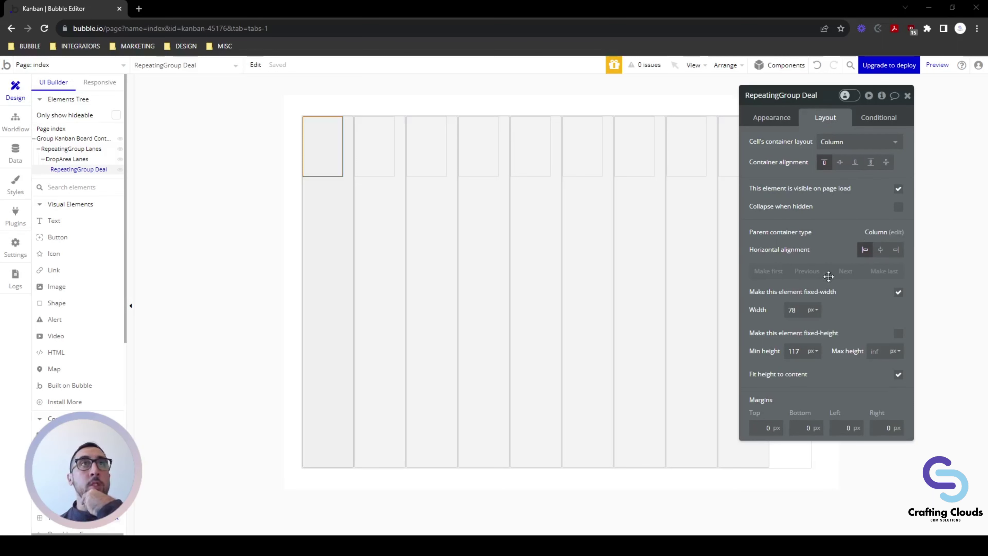
left_click(898, 293)
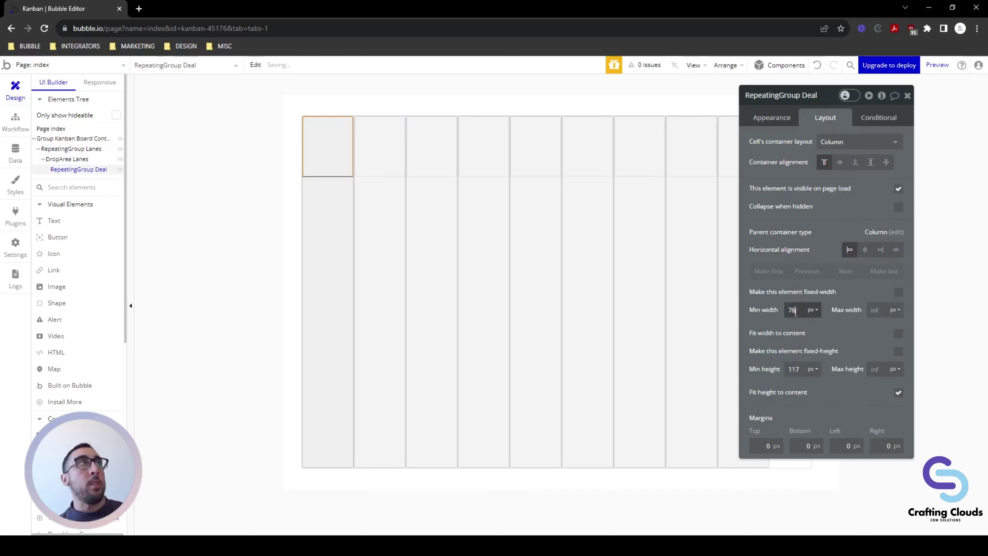
left_click_drag(795, 312, 826, 311)
type("0")
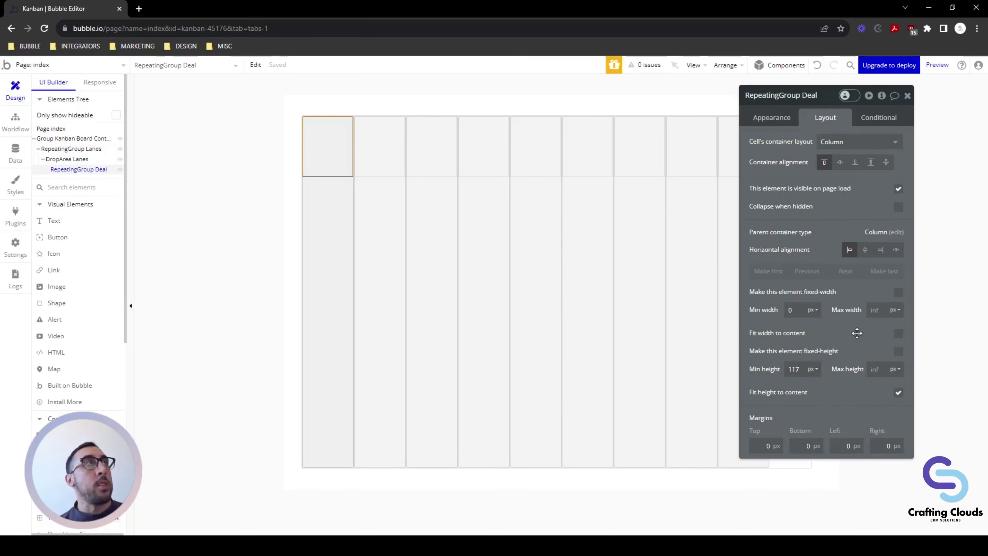
Turn off fit height to content for RepeatingGroup Deal and set its minimum height to 0 px.
left_click(900, 394)
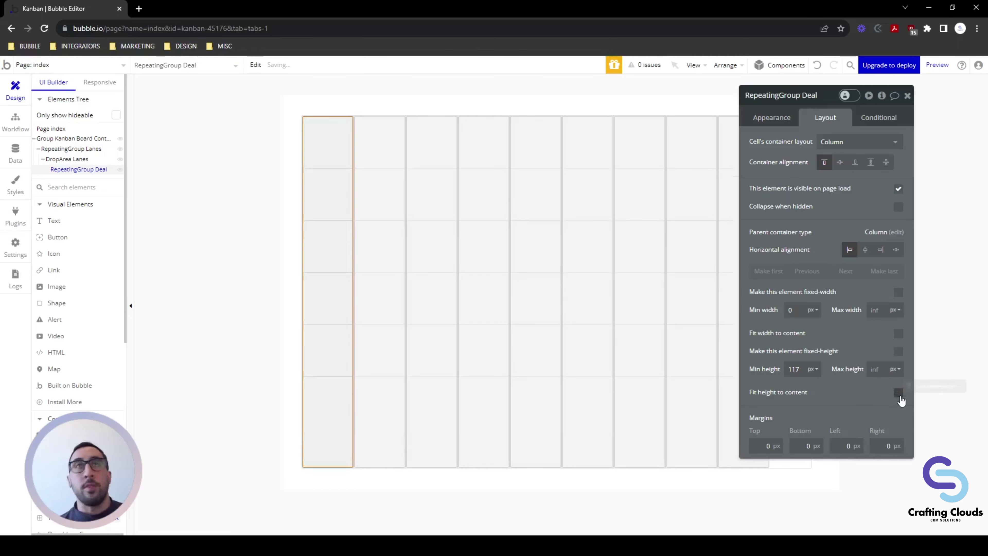
double_click(795, 371)
key("BackSpace")
type("0")
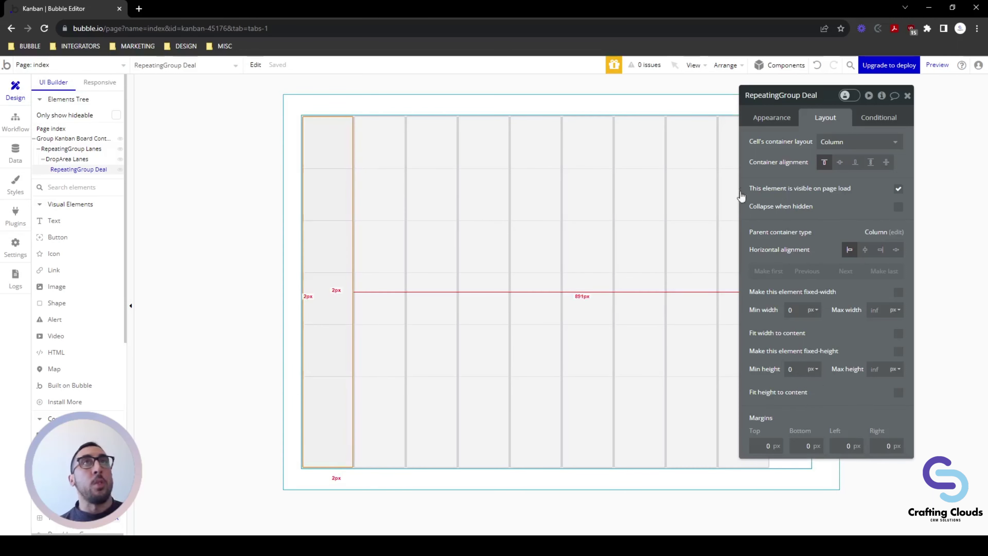
Draw a Drag/drop Group about 79 by 78 px inside the first cell of RepeatingGroup Deal.
left_click(771, 117)
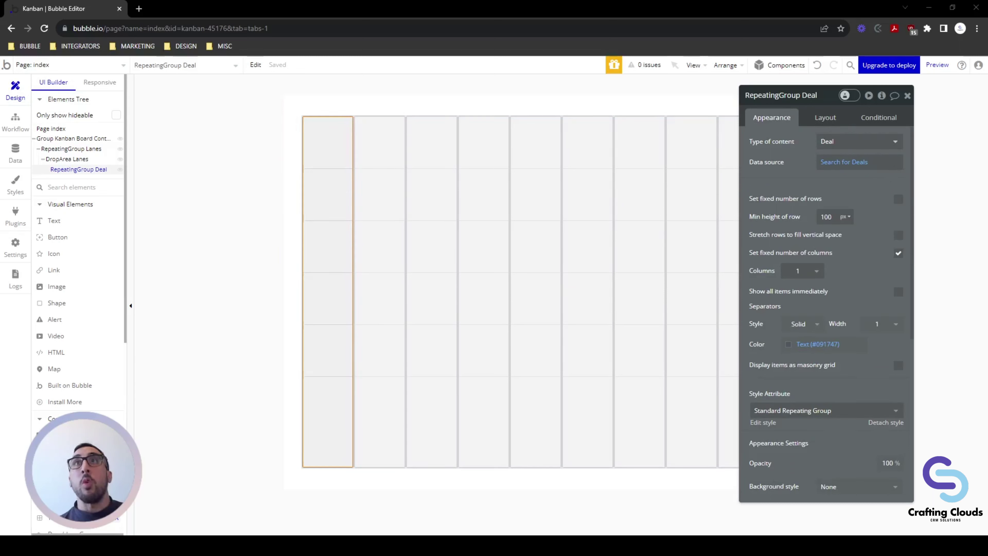
scroll(103, 271, "down", 4)
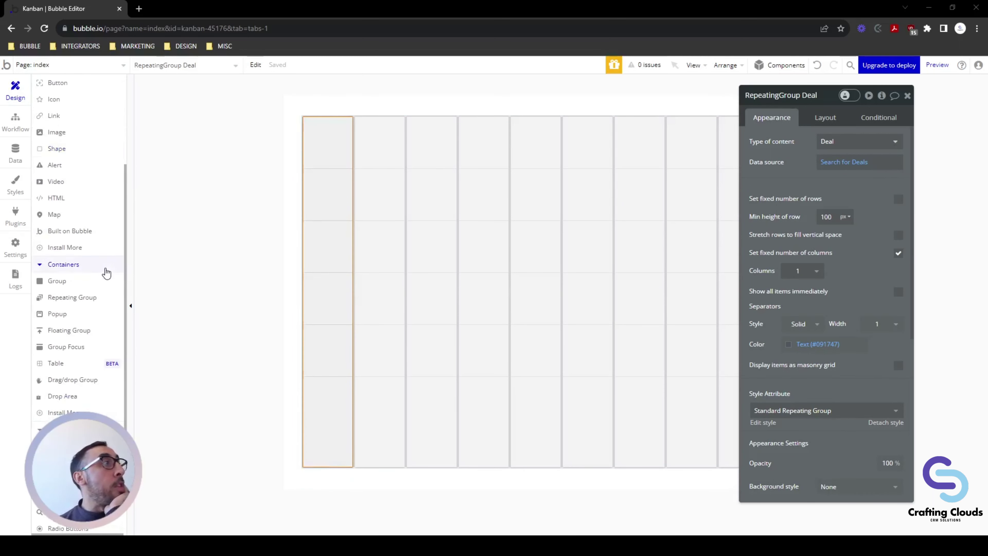
left_click(59, 381)
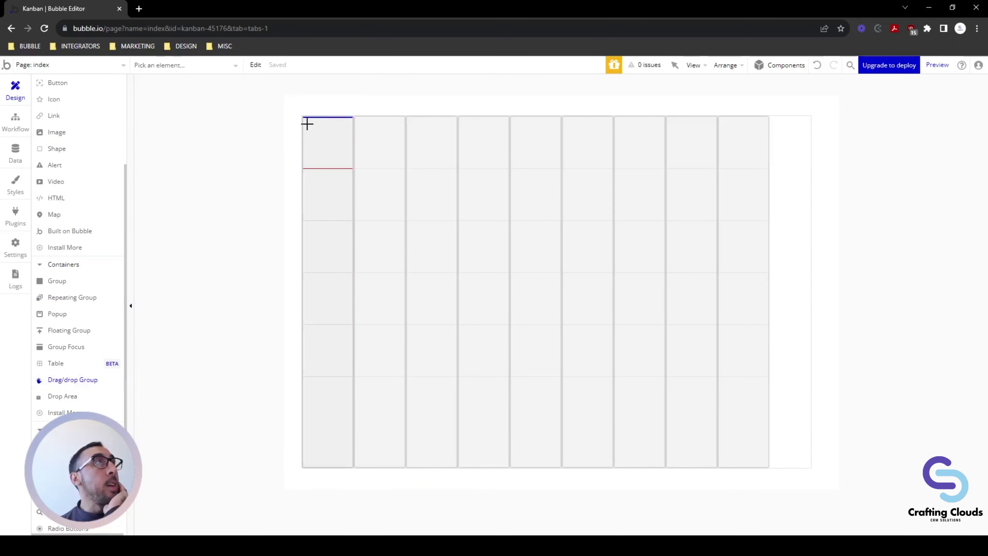
left_click_drag(313, 123, 345, 159)
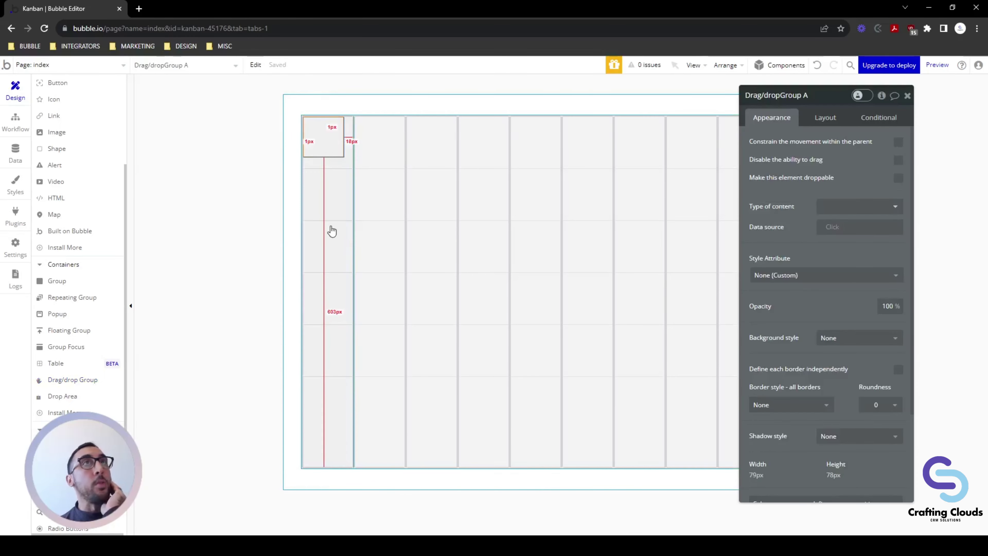
Rename the new drag/drop group as Kanban Deal Tile.
left_click(814, 94)
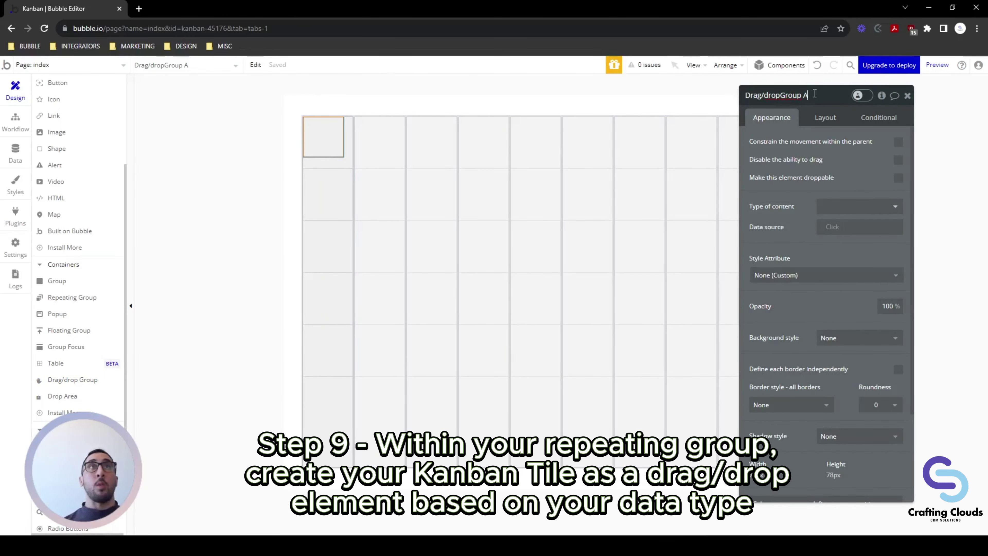
key("BackSpace")
key("BackSpace")
key("BackSpace")
key("BackSpace")
key("BackSpace")
key("BackSpace")
key("BackSpace")
key("BackSpace")
key("BackSpace")
key("BackSpace")
key("BackSpace")
key("BackSpace")
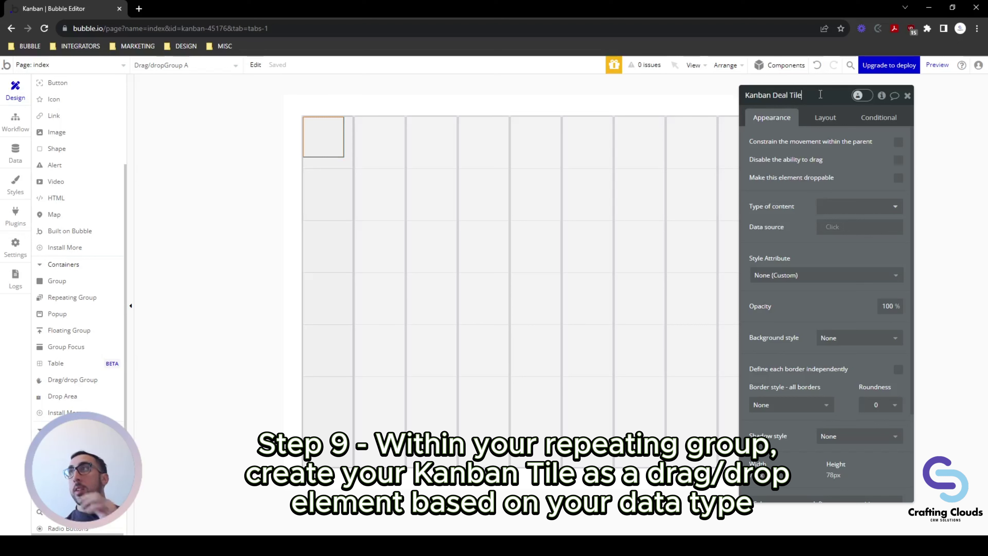
type("Kanban Deal Tile")
Set Kanban Deal Tile's width to 192 and height to 96, keeping its Fixed container layout.
left_click(825, 117)
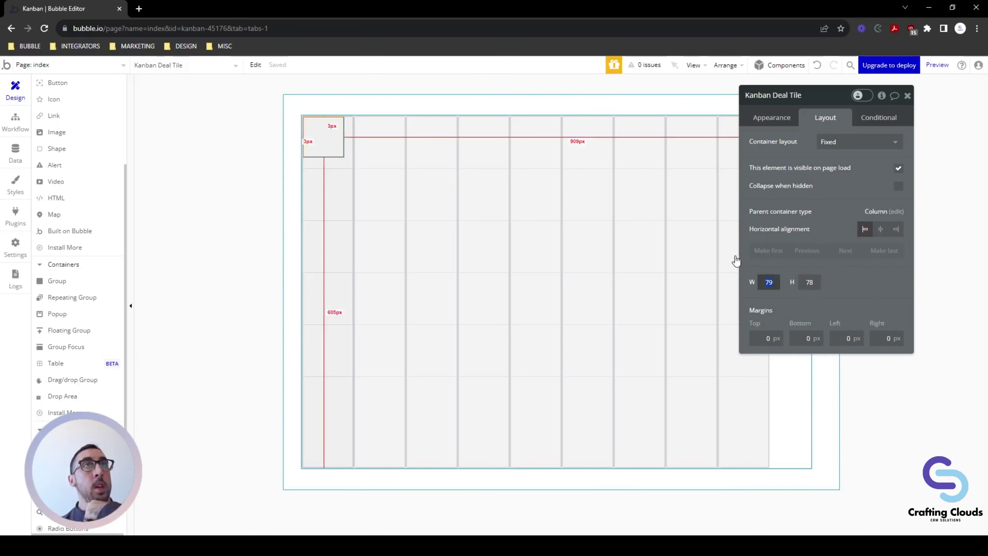
left_click(772, 117)
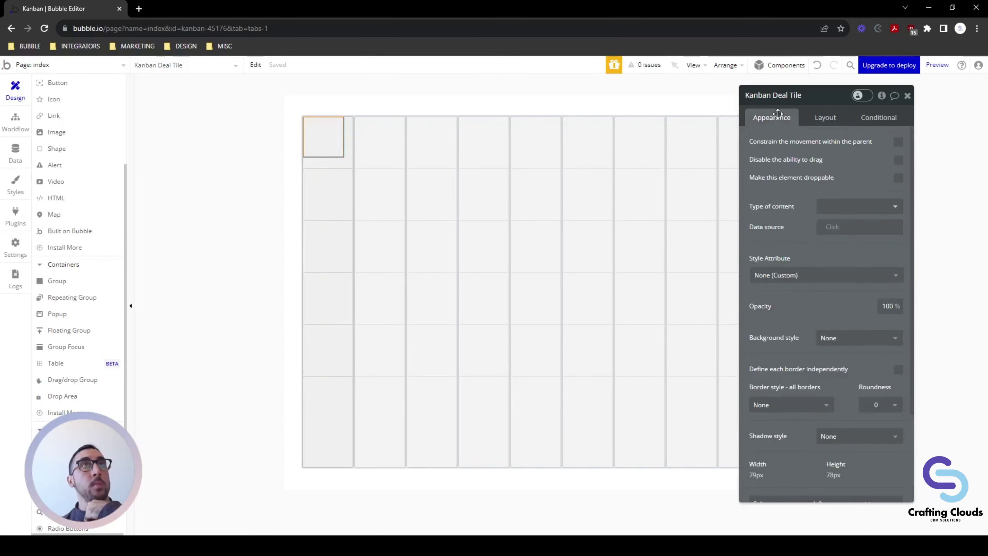
left_click(807, 118)
left_click(778, 119)
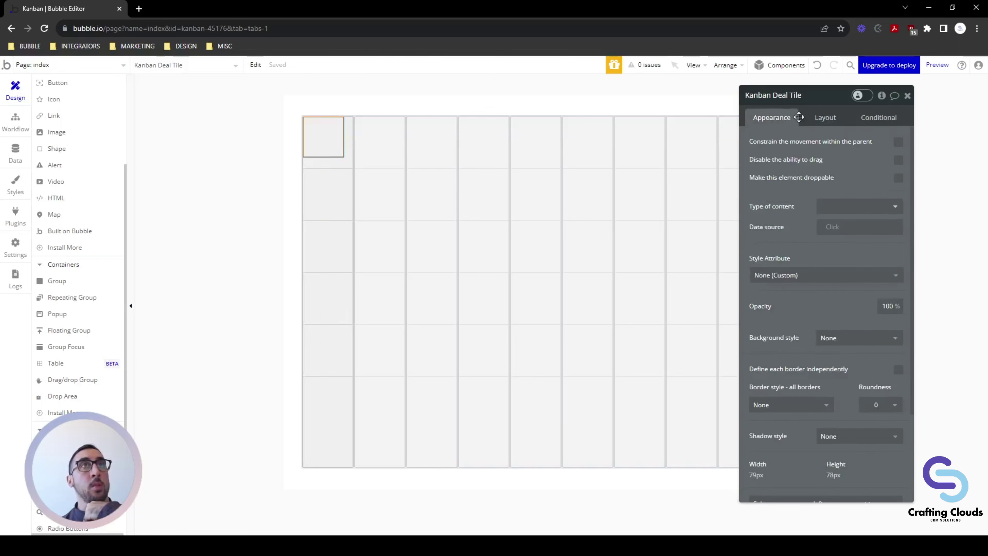
left_click(826, 118)
left_click_drag(821, 100, 817, 74)
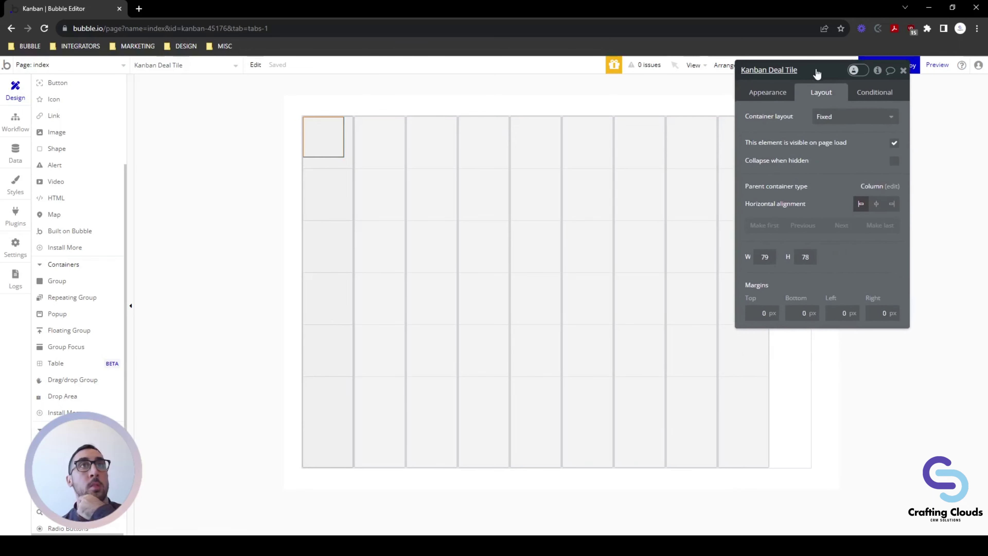
left_click(825, 117)
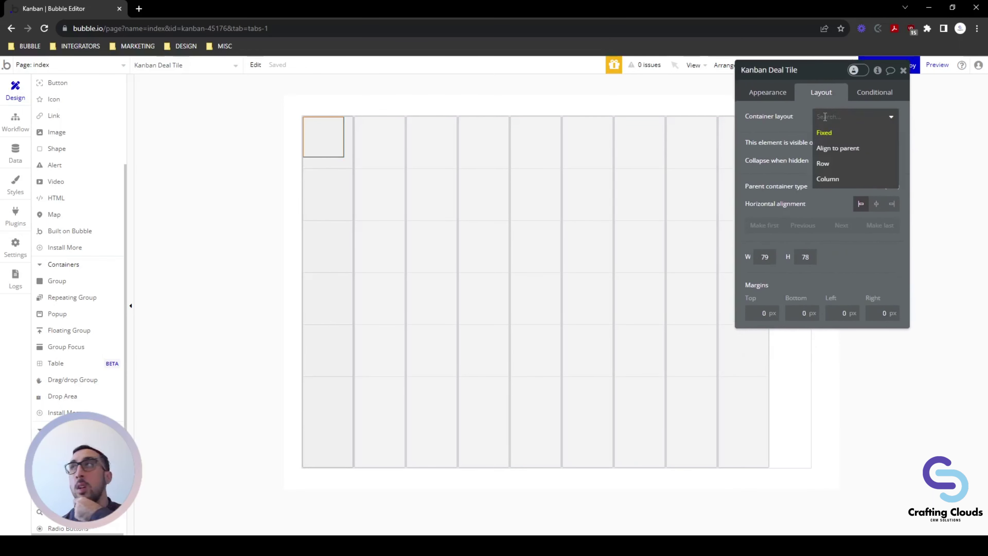
double_click(765, 257)
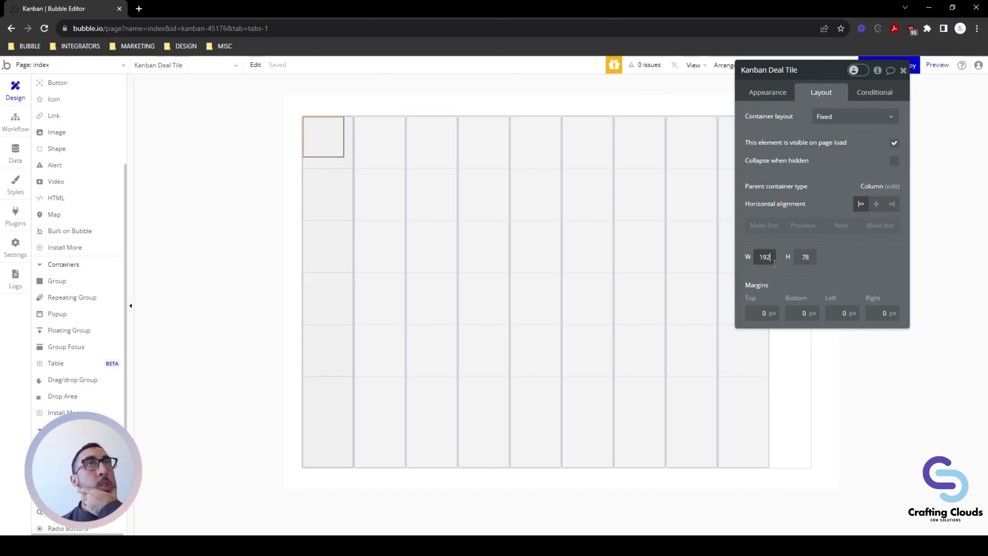
type("192")
key("Return")
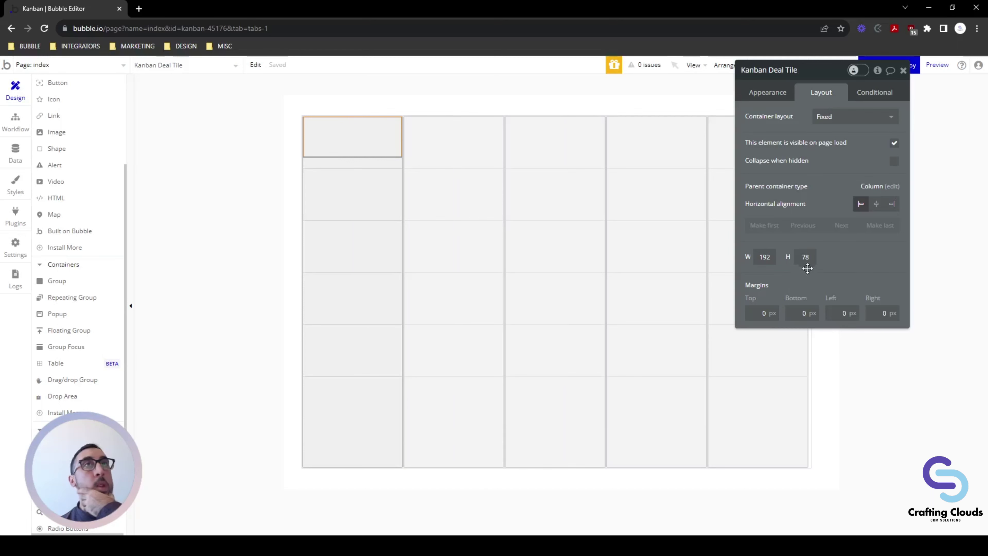
double_click(808, 258)
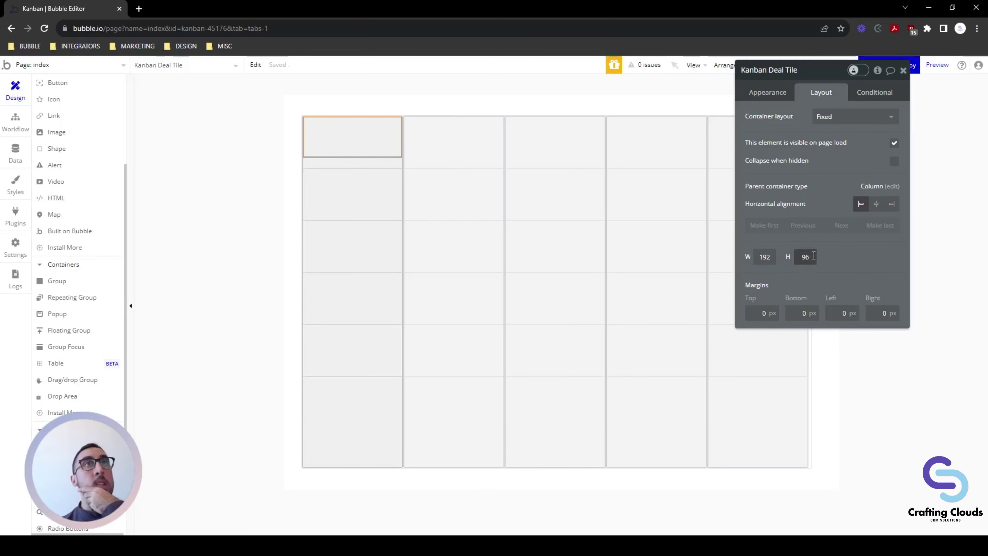
type("96")
key("Return")
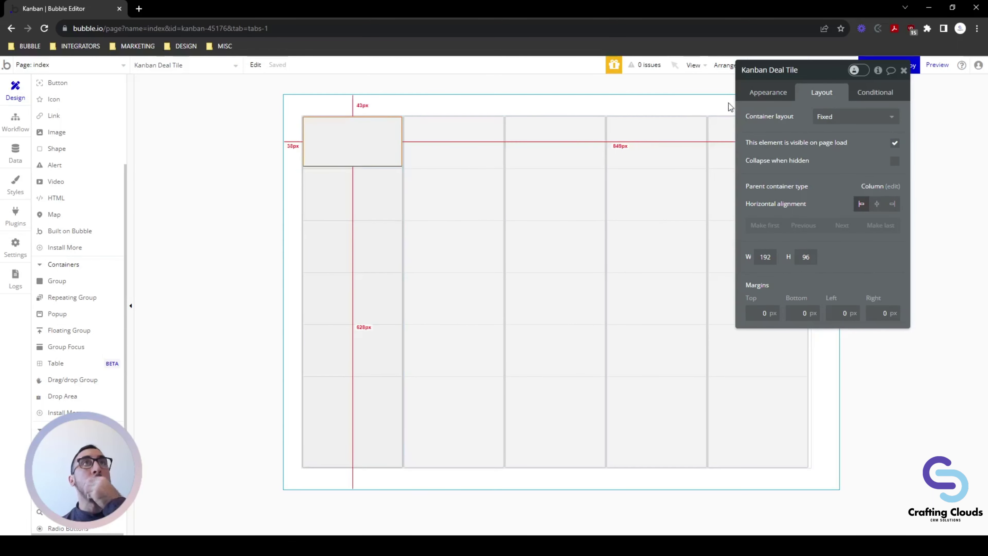
Set Kanban Deal Tile's type of content to Deal and its data source to Current cell's Deal.
left_click(761, 91)
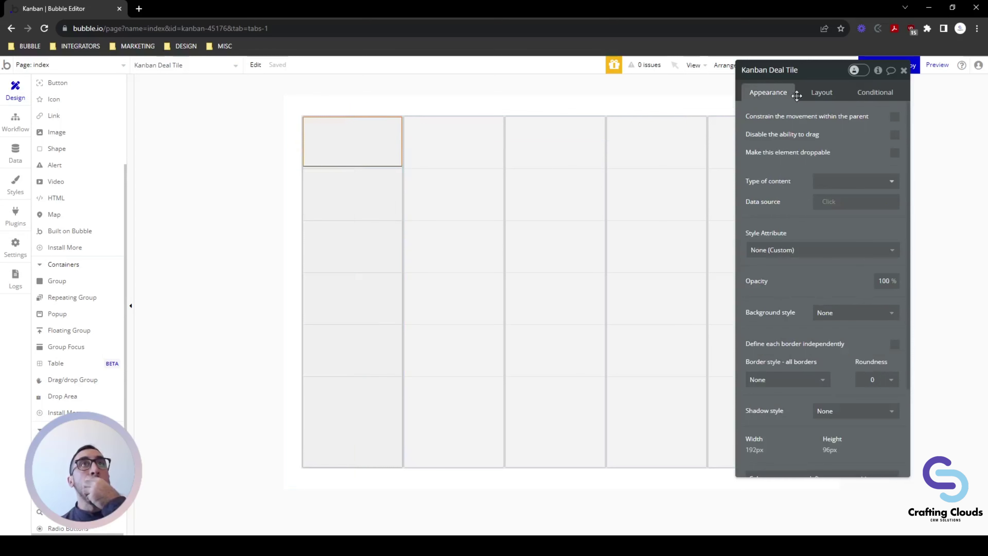
left_click(889, 183)
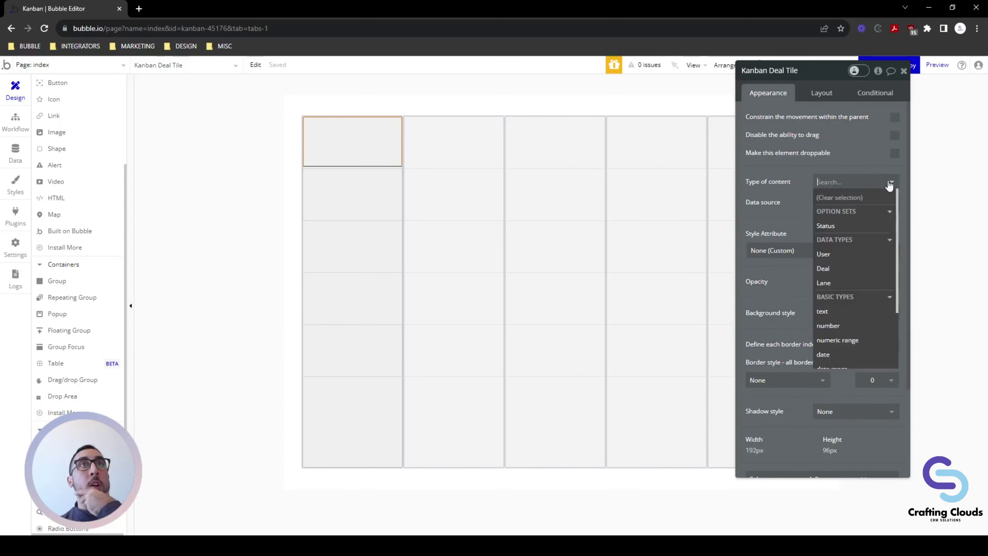
left_click(826, 269)
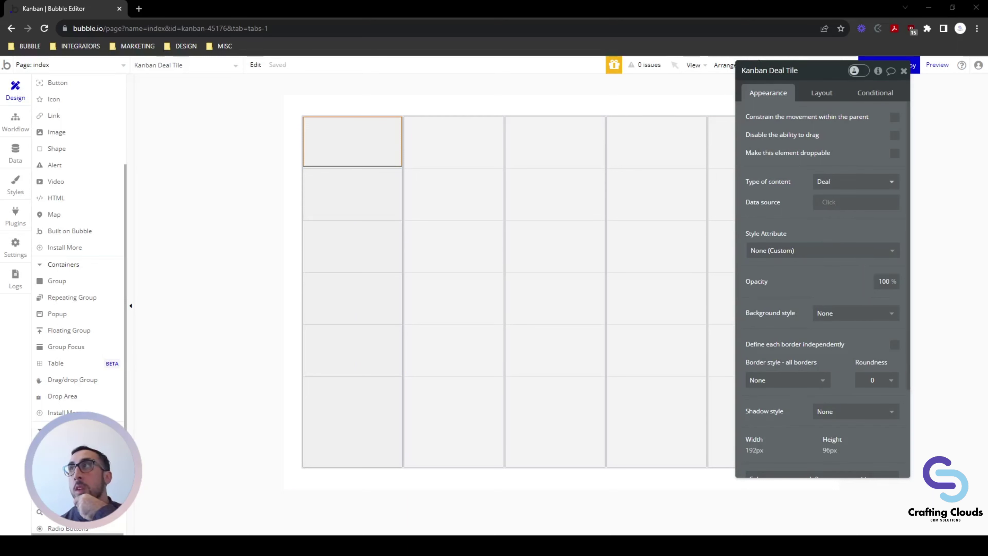
left_click(832, 204)
left_click(836, 229)
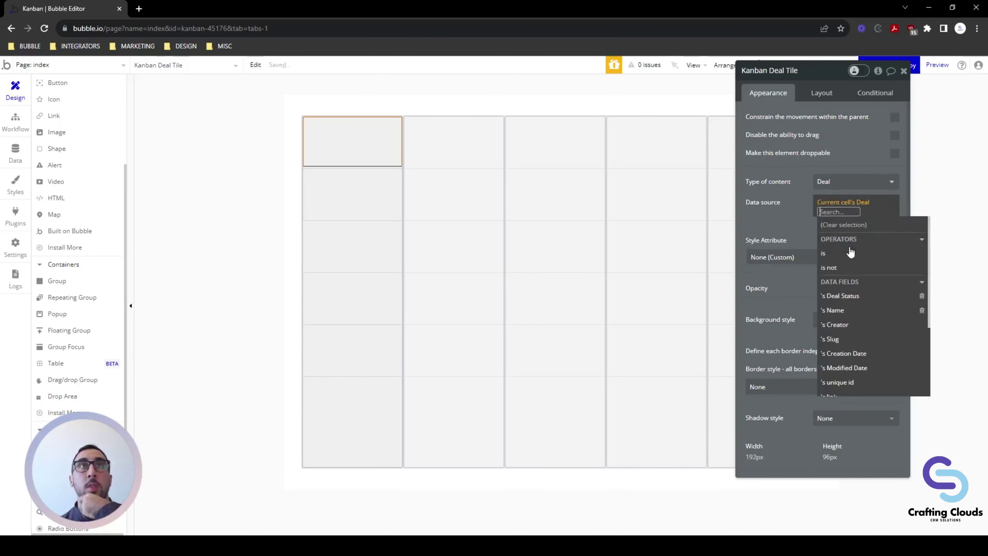
left_click(791, 240)
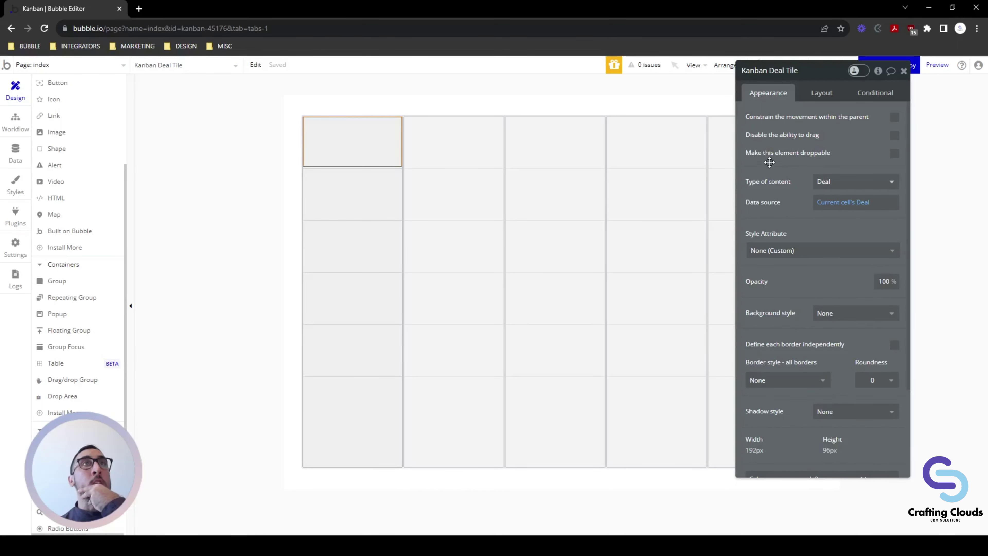
Make Kanban Deal Tile droppable with the post-drop behavior Move back, and give it a flat color background of #FFFFFF.
left_click(895, 153)
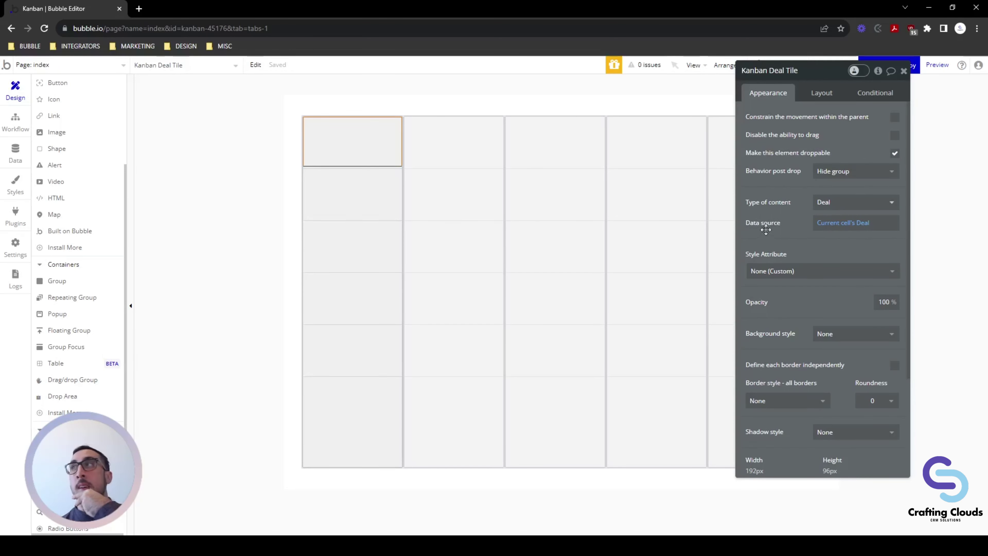
left_click(840, 171)
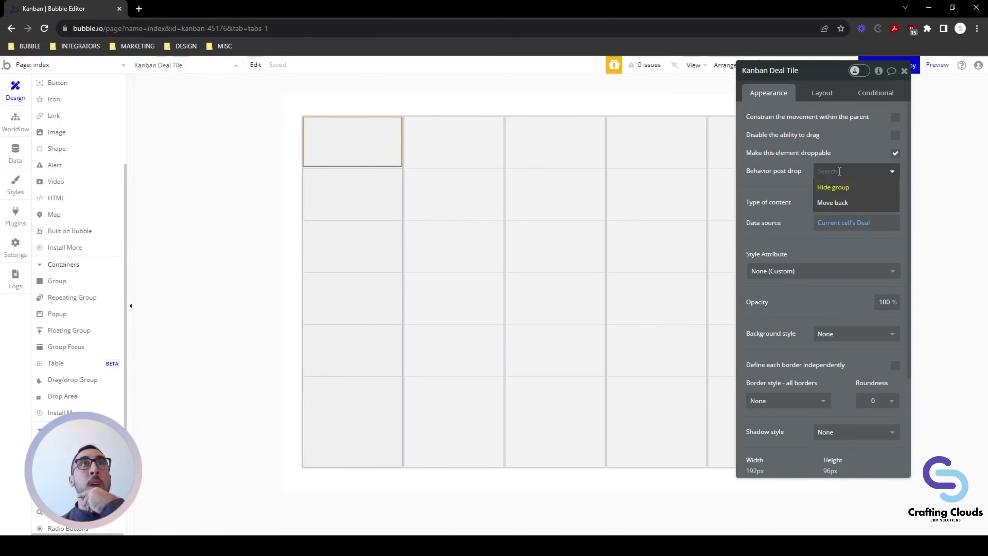
left_click(831, 203)
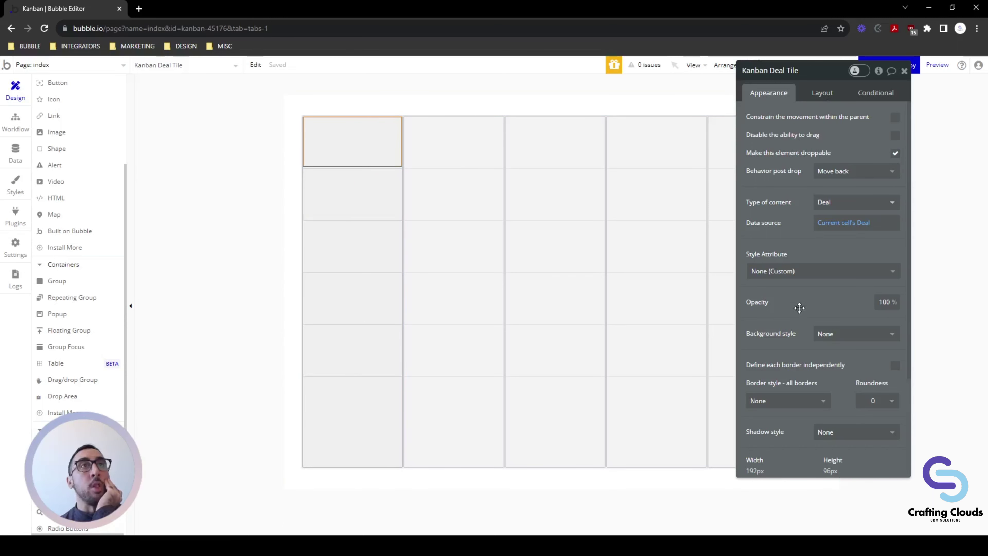
left_click(841, 334)
left_click(845, 365)
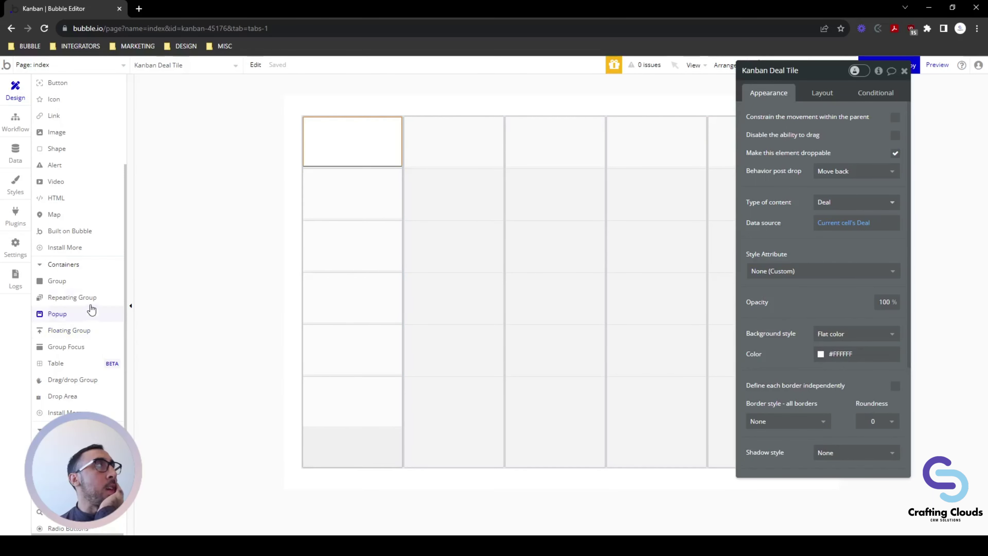
Review the Deal data type's fields and its entries in the app data.
scroll(91, 315, "up", 3)
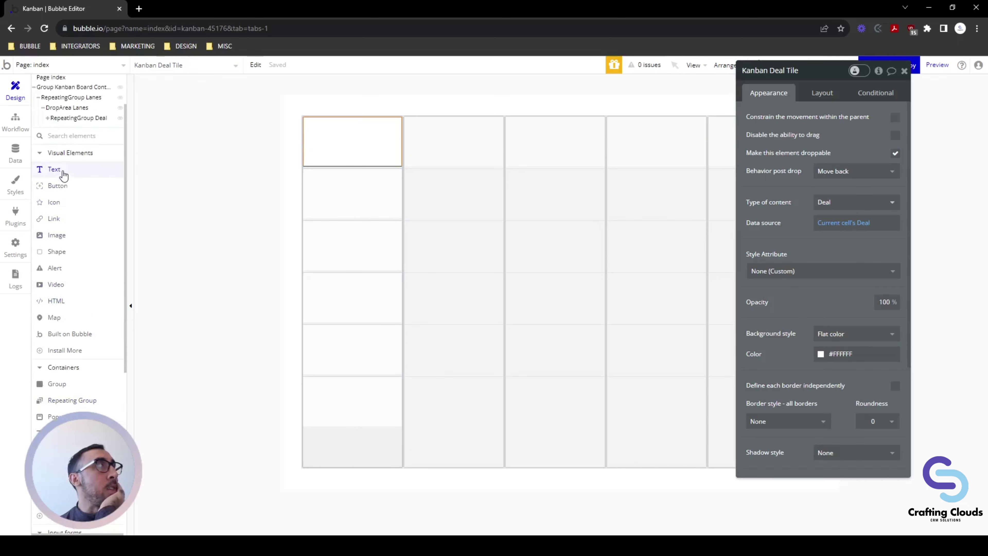
left_click(12, 155)
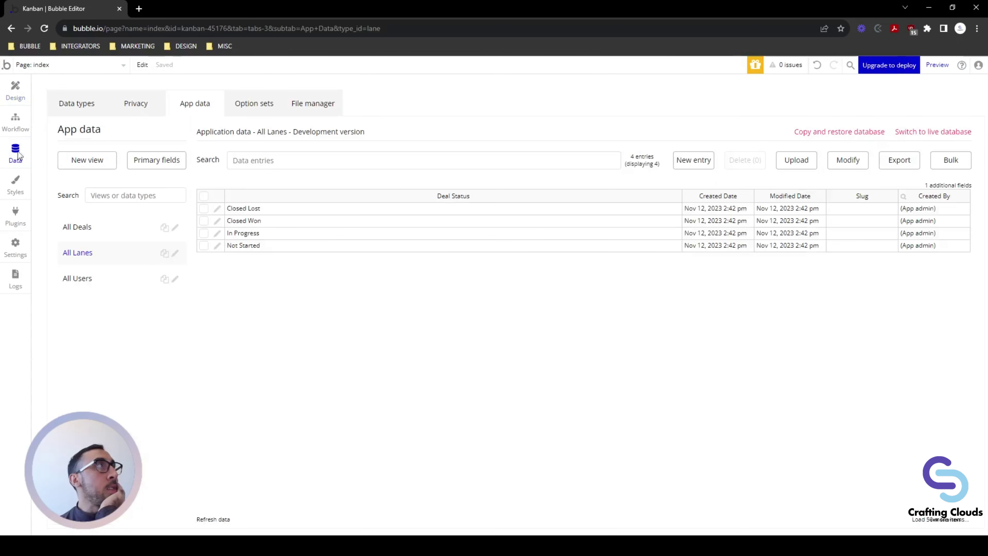
left_click(85, 106)
left_click(119, 186)
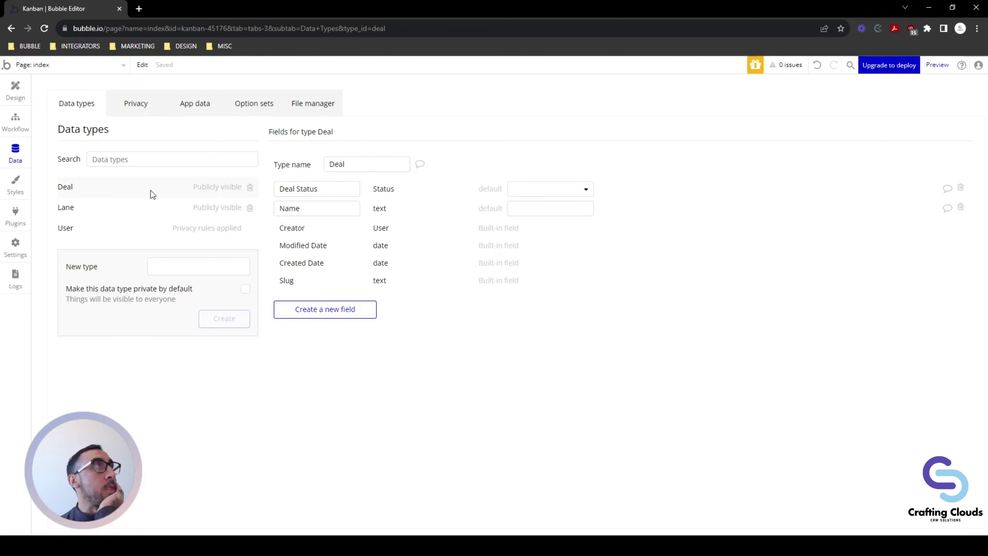
left_click(191, 110)
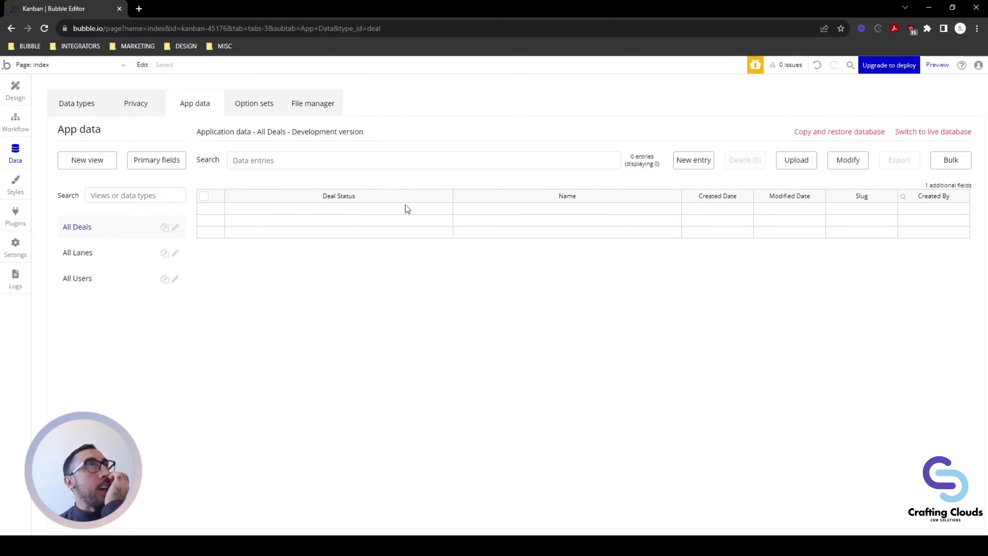
left_click(71, 111)
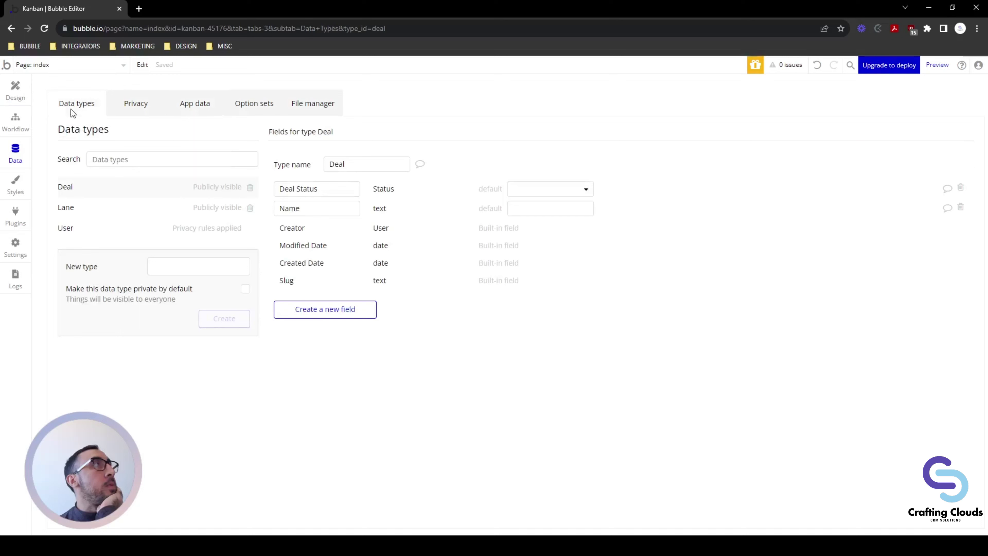
Add a field named Close Date of type date to the Deal data type.
left_click(327, 314)
left_click(515, 157)
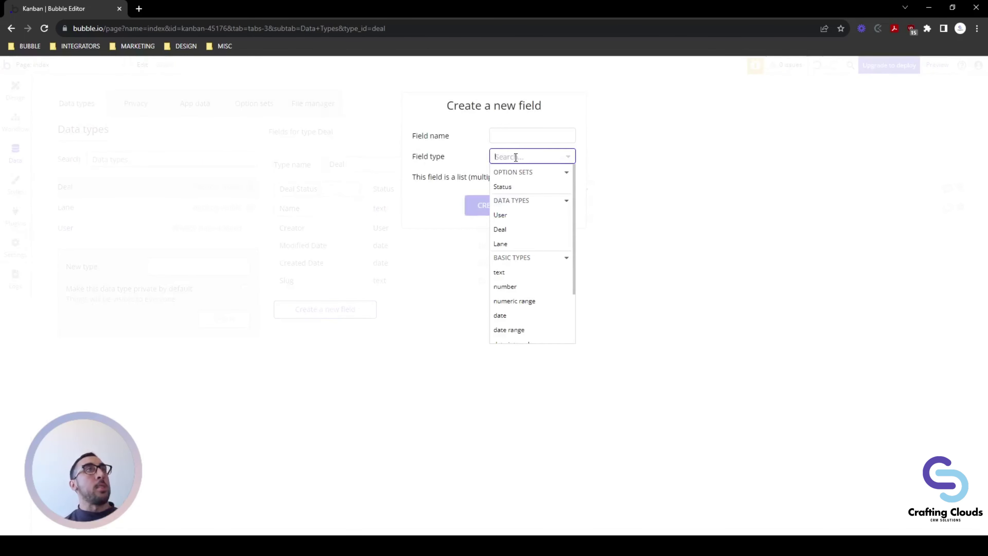
left_click(514, 134)
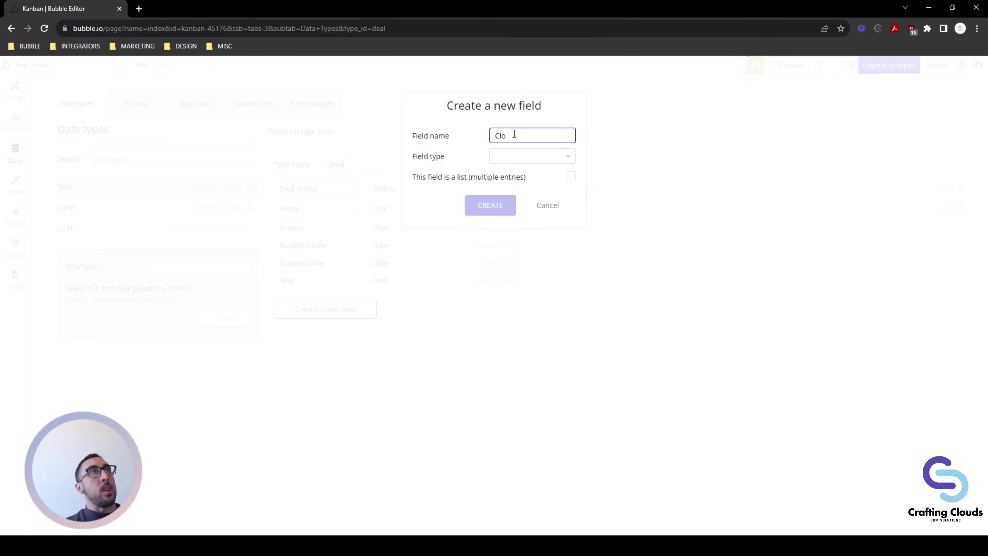
key("BackSpace")
key("BackSpace")
key("BackSpace")
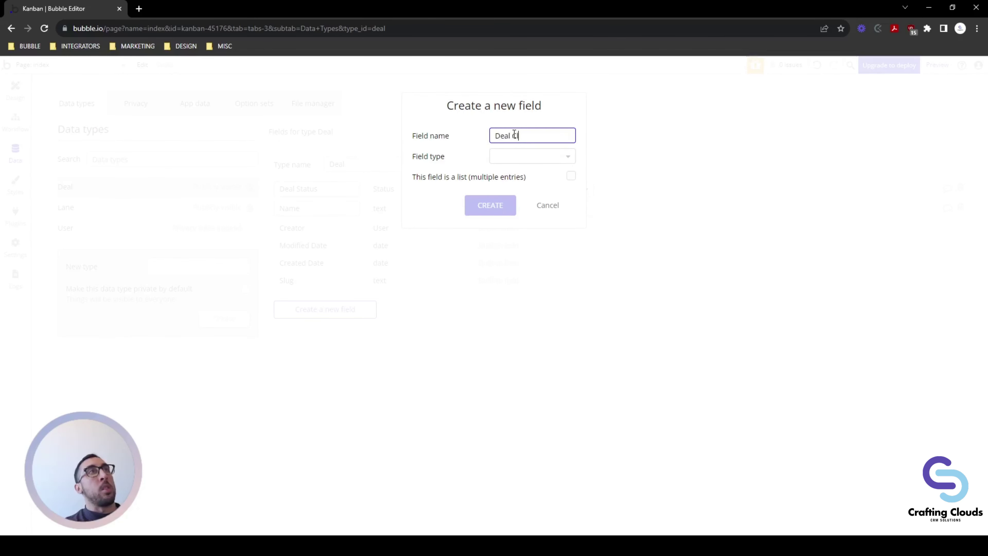
left_click_drag(515, 134, 455, 135)
key("BackSpace")
left_click(523, 161)
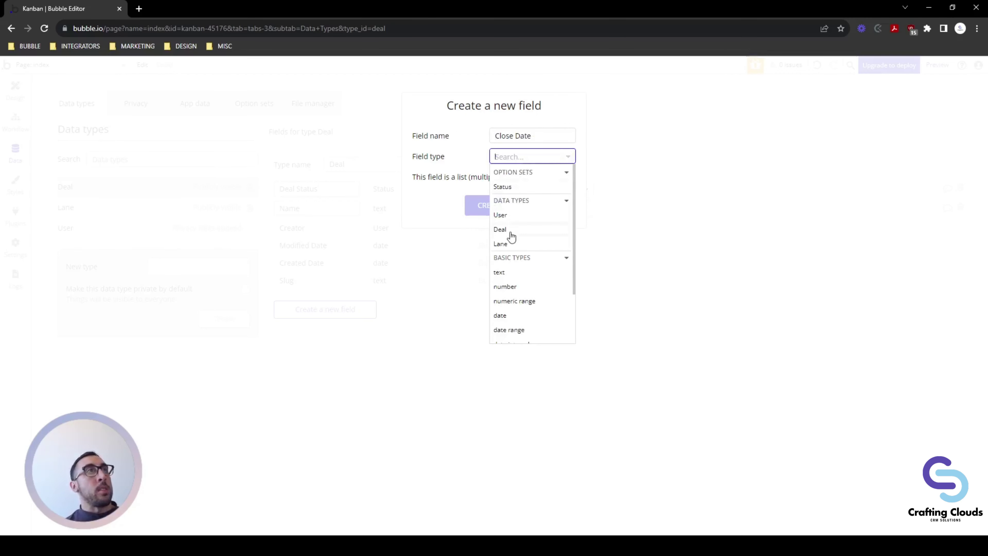
scroll(511, 235, "down", 2)
left_click(522, 250)
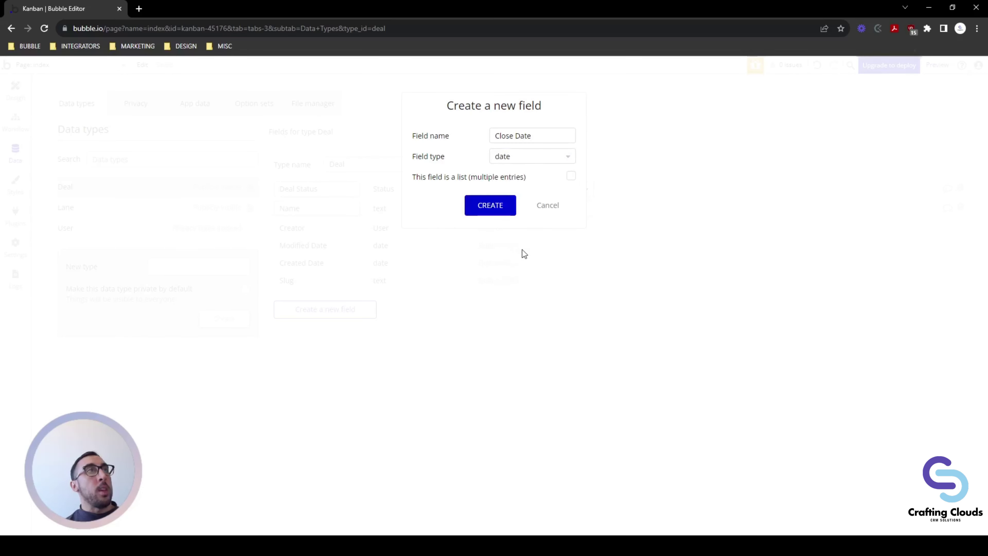
left_click(495, 203)
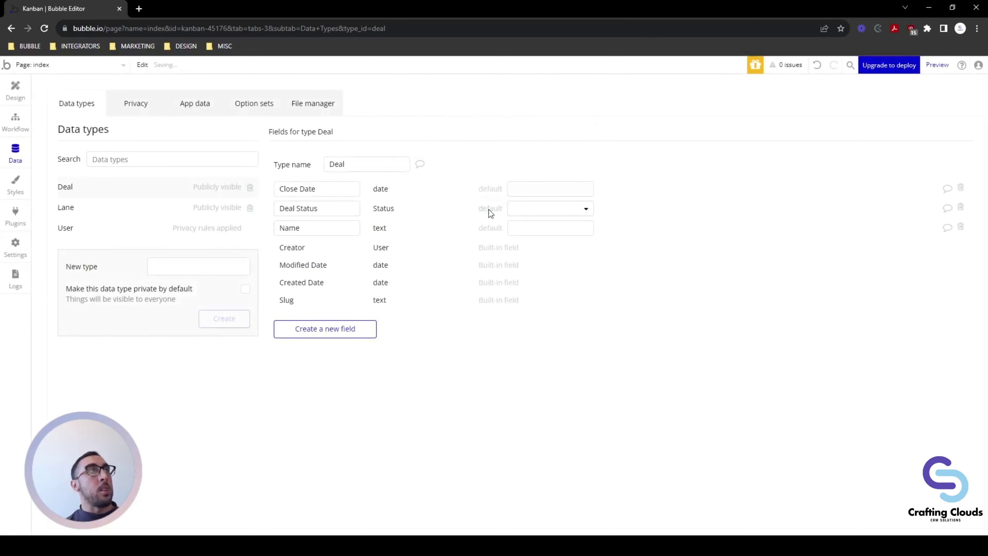
Create a Deal database entry named Deal 1 with status Not Started and close date 11/12/2023 09:00 am.
left_click(183, 104)
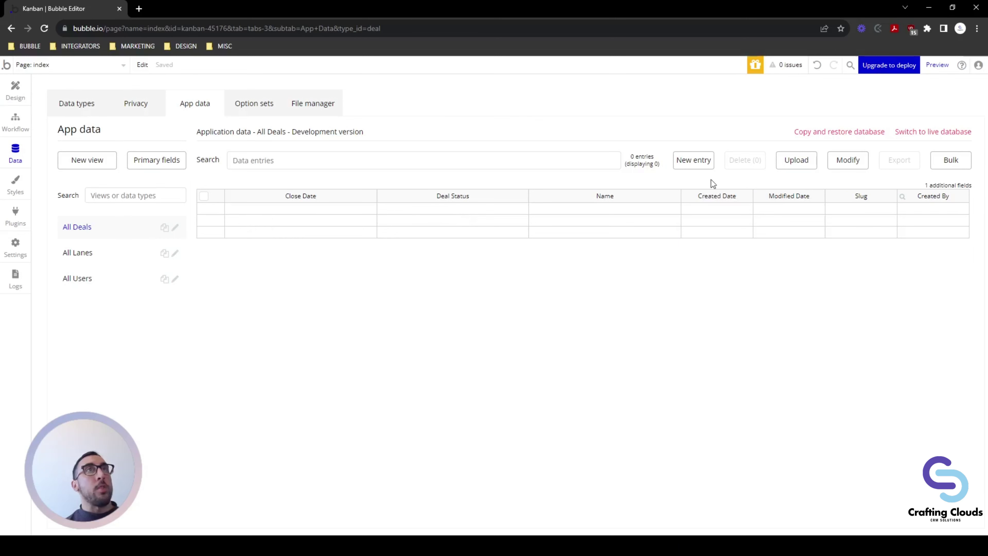
left_click(702, 165)
left_click(576, 132)
type("Deal 1")
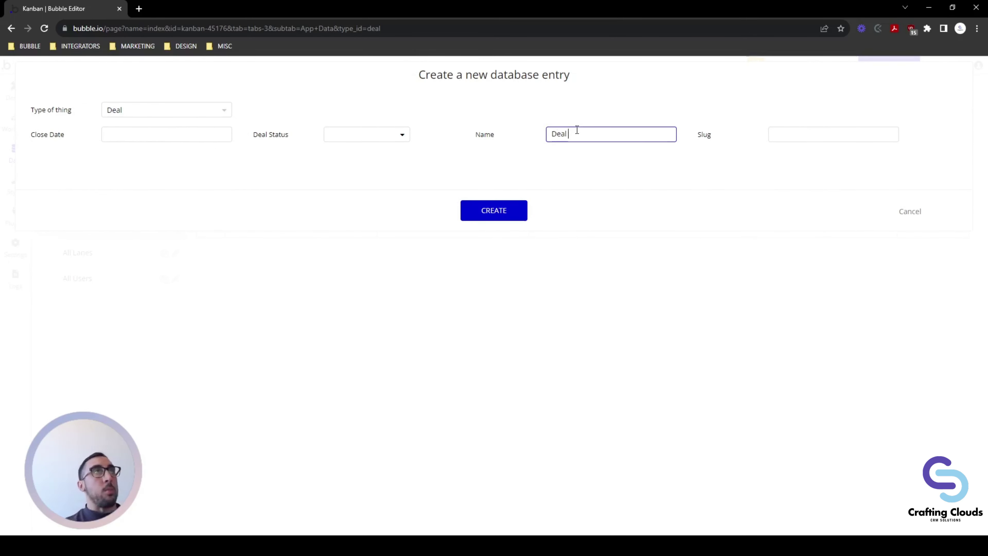
left_click(345, 138)
left_click(346, 156)
left_click(184, 139)
type("111220220900am")
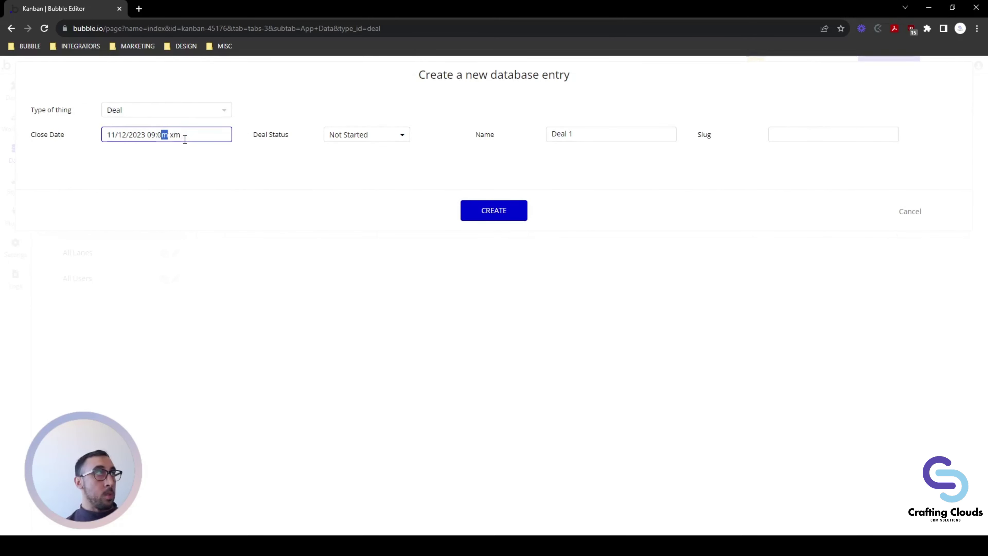
left_click(511, 215)
left_click(491, 187)
Create a Deal database entry named Deal 2 with status In Progress and close date 12/12/2023 10:09 am.
left_click(701, 165)
left_click(129, 136)
type("121220231009")
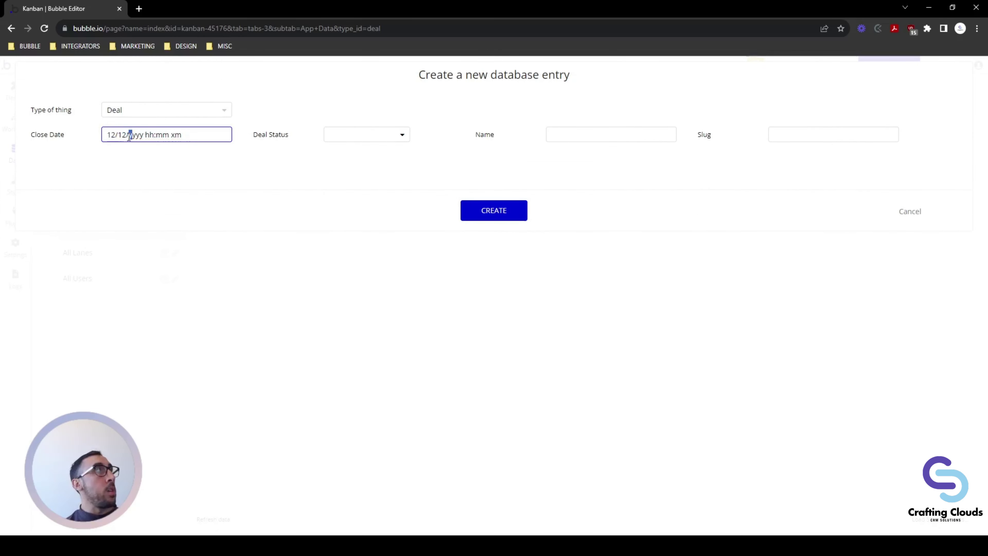
type("a")
left_click(367, 135)
left_click(347, 182)
left_click(589, 132)
type("Deal 2")
left_click(493, 210)
left_click(491, 188)
Create a third Deal database entry with all of its fields left blank.
left_click(702, 165)
left_click(516, 210)
left_click(491, 188)
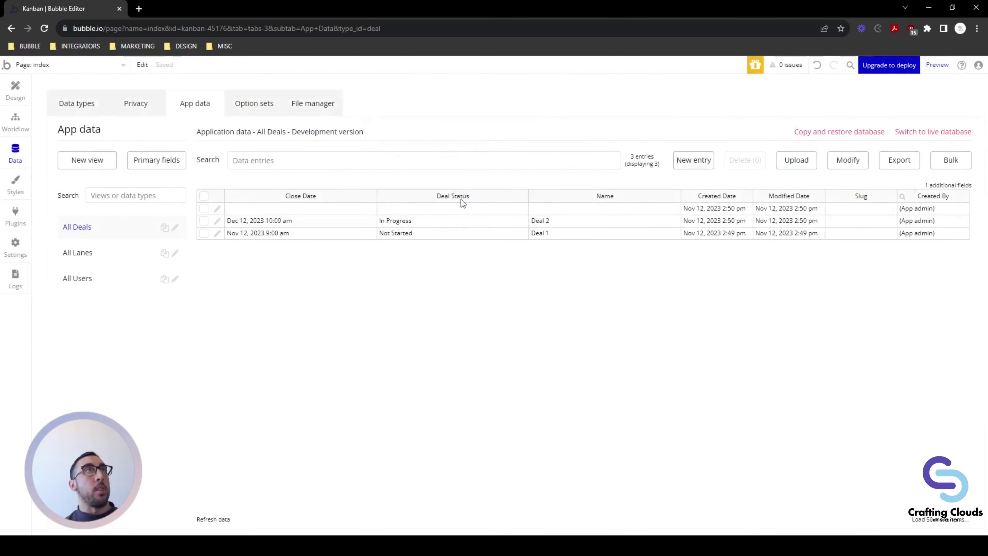
Fill the blank Deal entry with close date 09/24/2024 09:00 am, status Closed Won and name Deal 3, and save it.
left_click(218, 209)
left_click(183, 134)
type("09/24/2024 09:00 am")
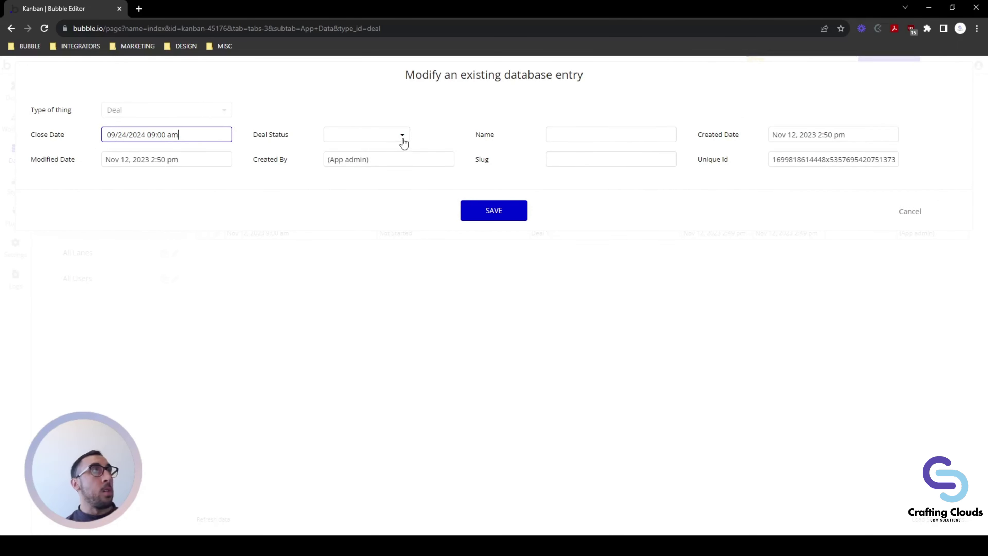
left_click(401, 135)
left_click(366, 198)
left_click(566, 131)
type("Deal 3")
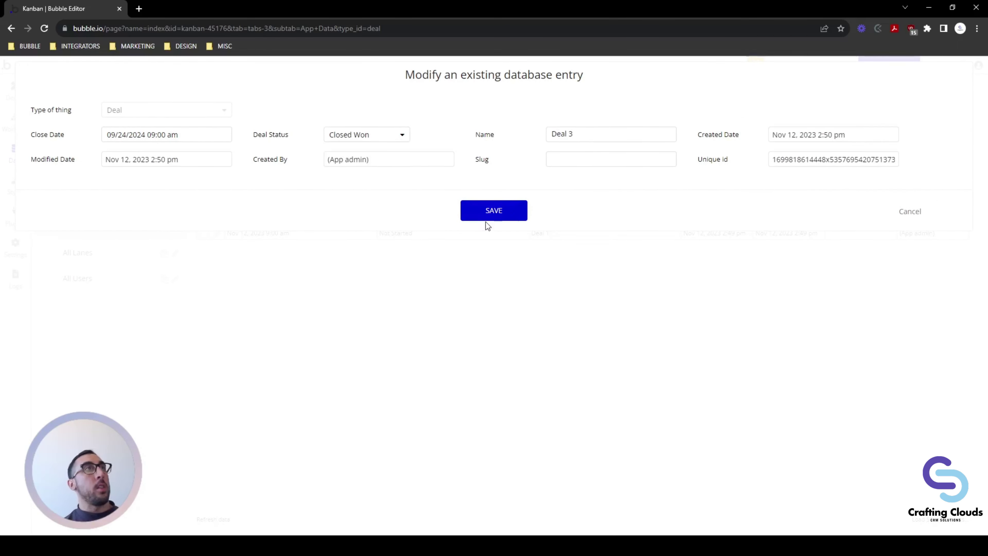
left_click(493, 210)
Create a Deal database entry named Deal 4 with status Closed Lost and close date 02/08/2024 09:00 am.
left_click(88, 159)
left_click(129, 134)
type("02/08/2024 09:00 am")
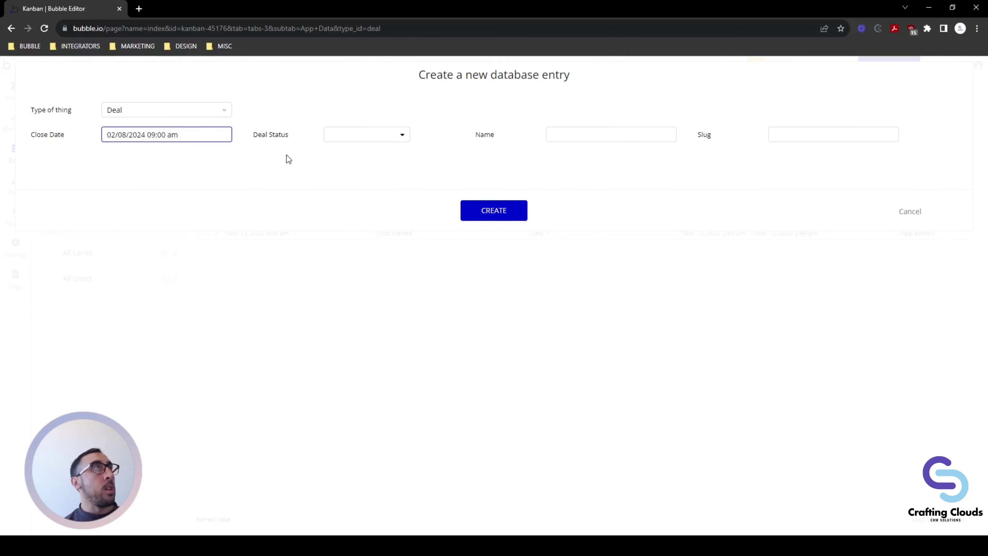
left_click(390, 135)
left_click(366, 208)
left_click(590, 131)
type("Deal 4")
left_click(493, 210)
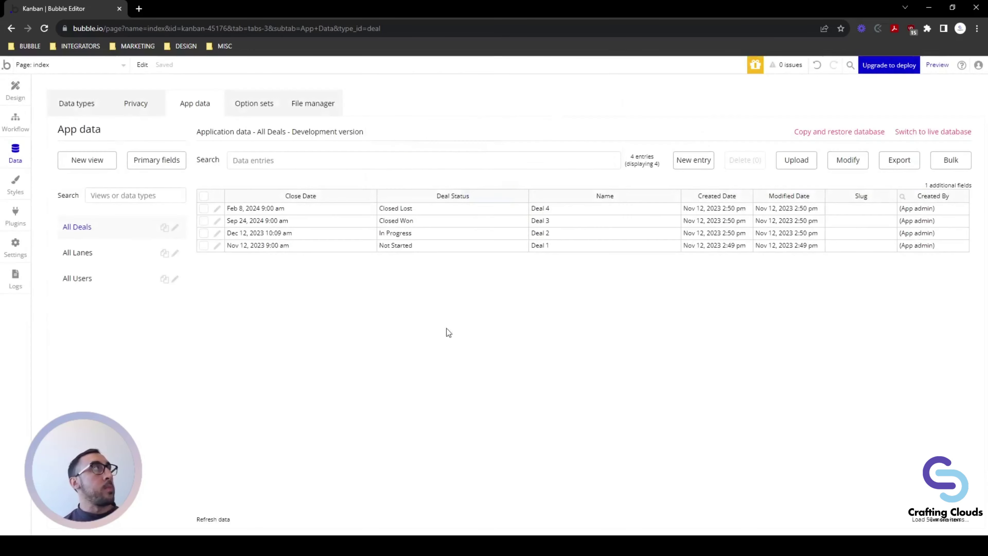
Return to the page design and draw a Text element about 143 by 23 px in the upper part of Kanban Deal Tile.
left_click(15, 90)
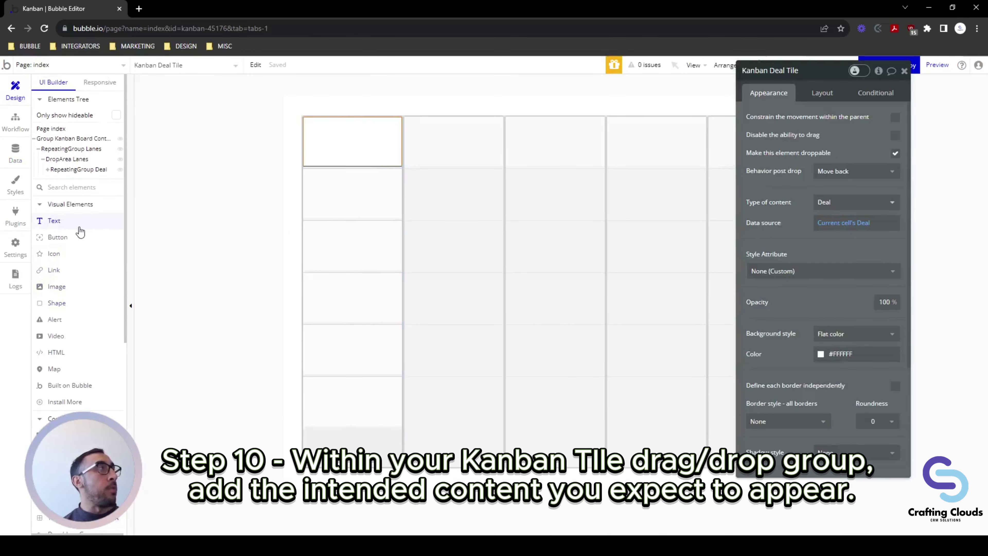
left_click(56, 223)
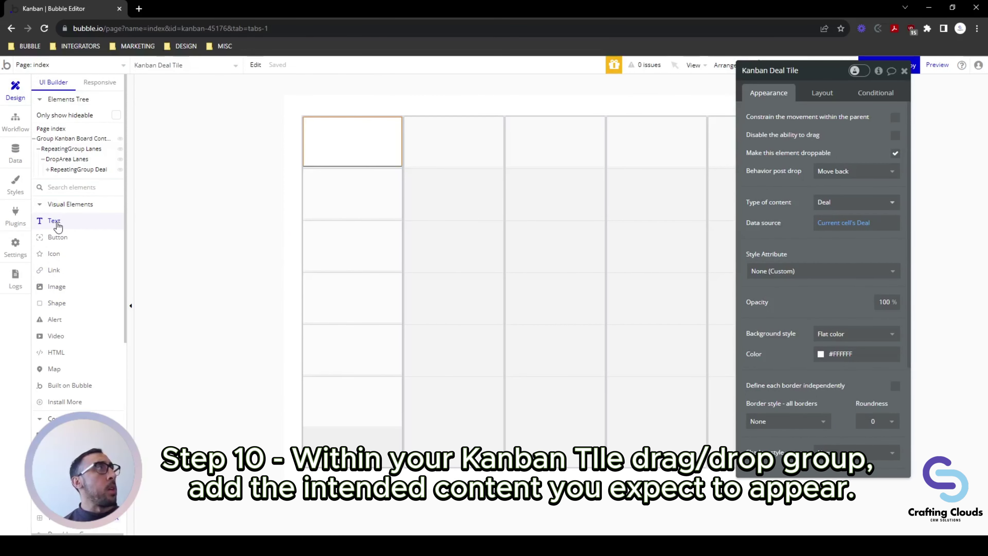
left_click(57, 224)
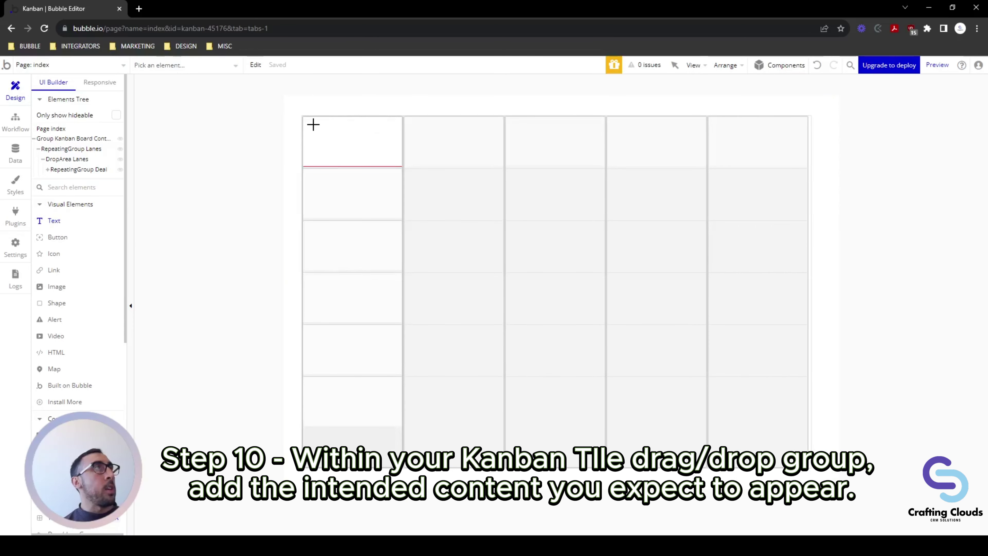
left_click_drag(313, 125, 387, 137)
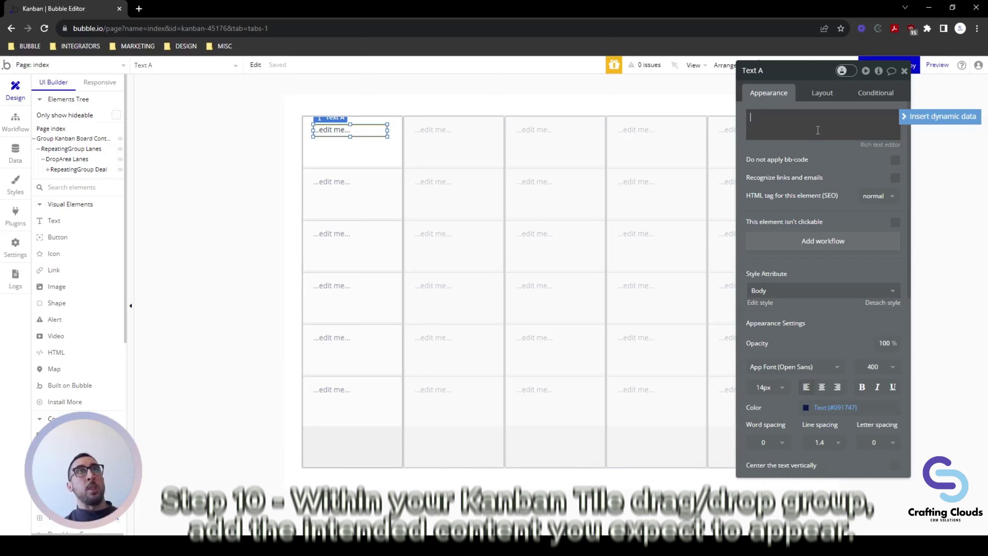
Replace the new text's placeholder with the dynamic value Parent group's Deal's Name.
key("BackSpace")
left_click(961, 116)
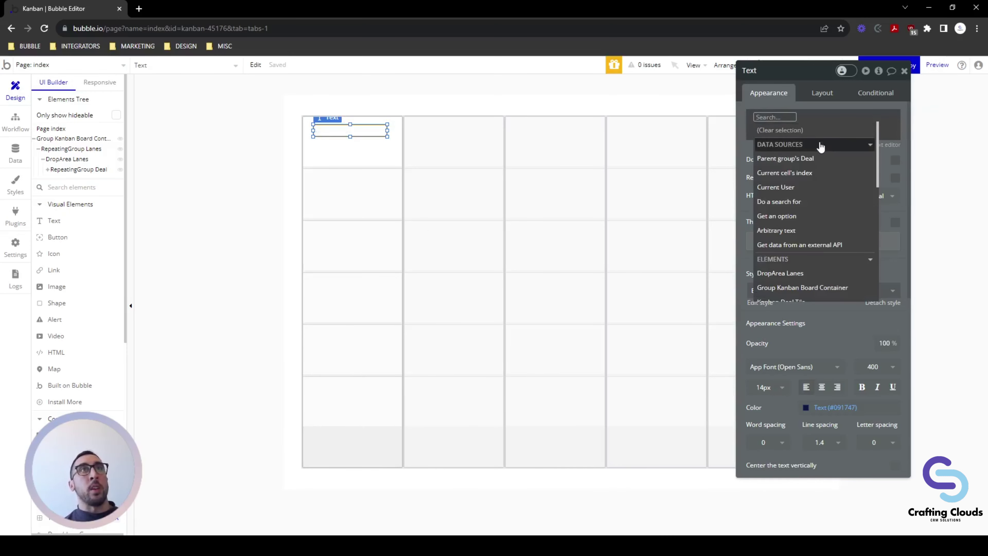
left_click(819, 159)
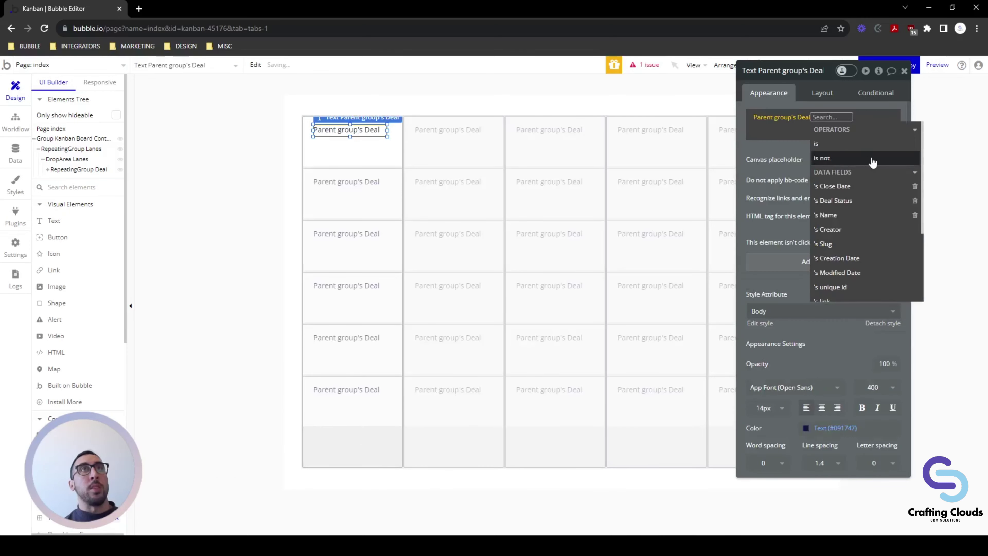
left_click(854, 215)
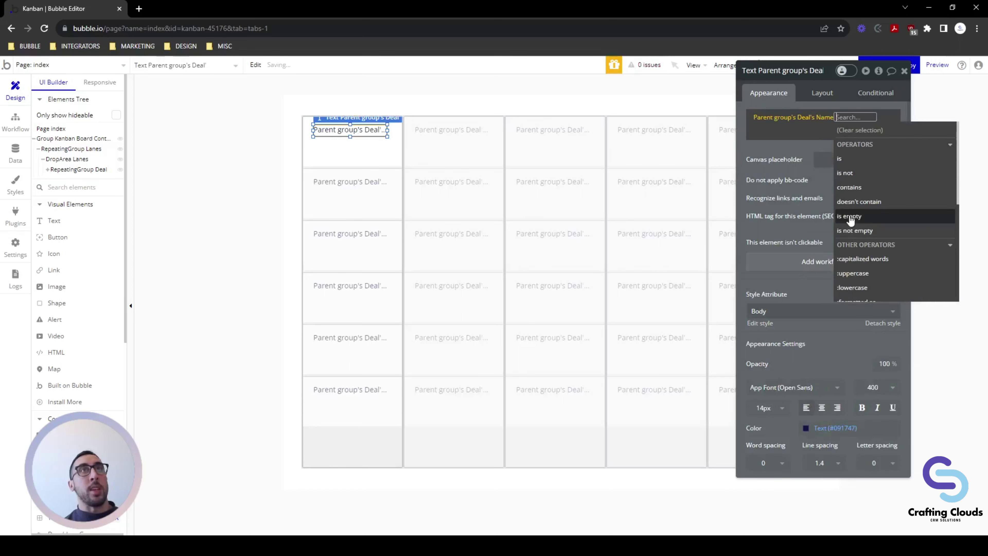
left_click(806, 151)
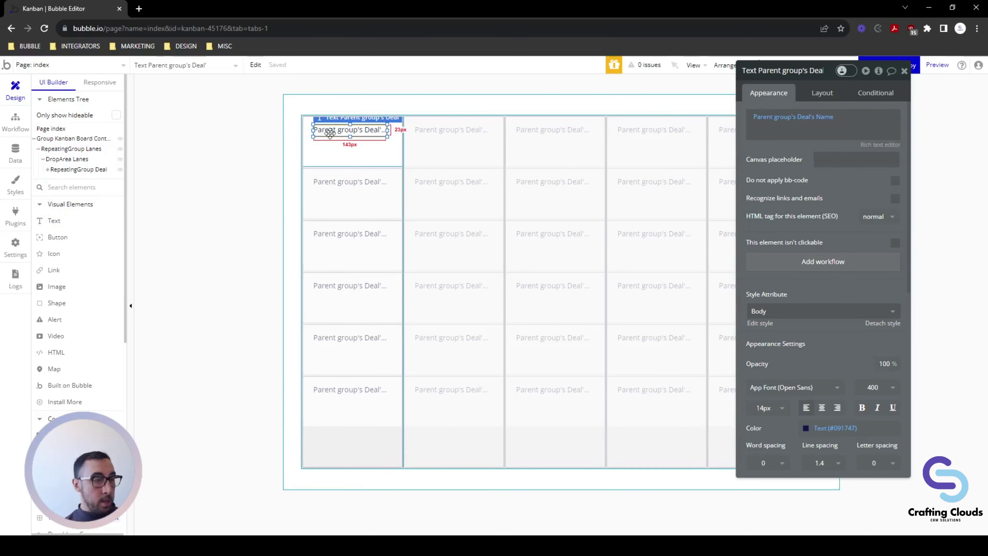
Duplicate the deal name text directly below itself and set the copy's content to Parent group's Deal's Deal Status's Display.
left_click_drag(330, 133, 332, 147)
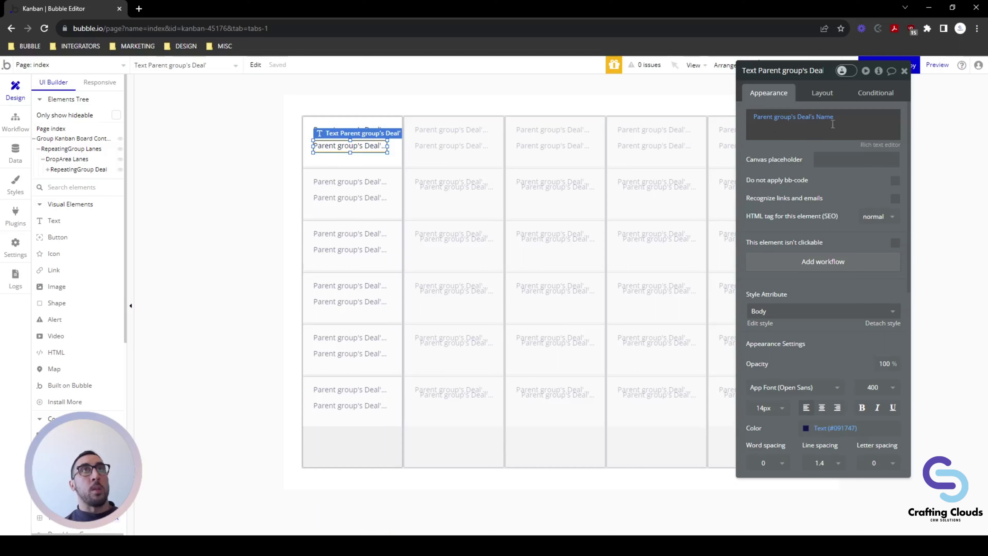
left_click(827, 117)
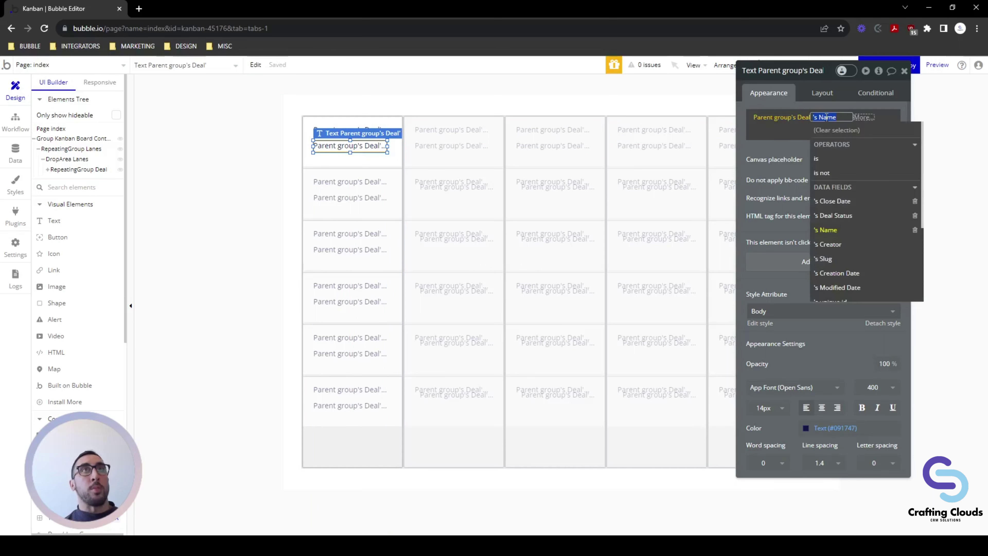
left_click(841, 214)
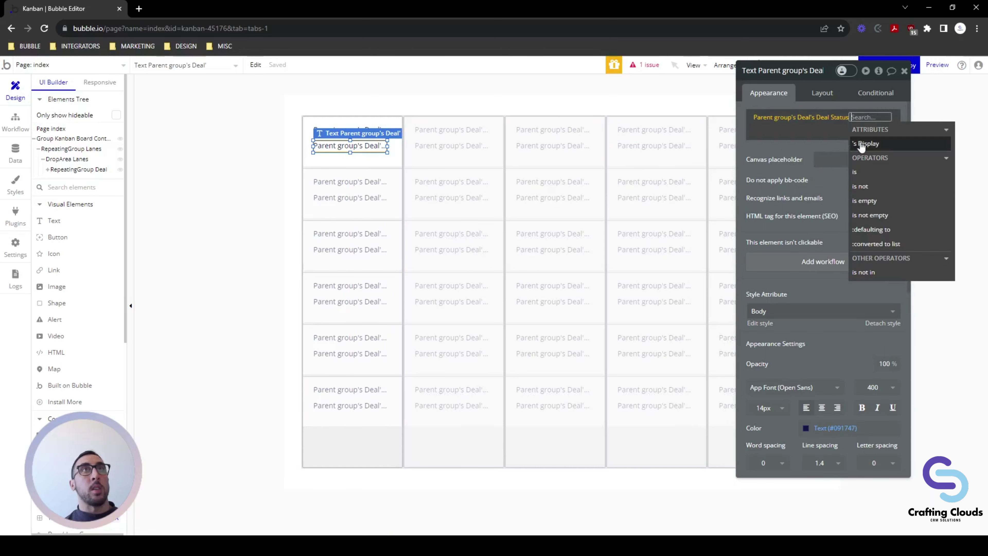
left_click(832, 145)
left_click(855, 119)
left_click(872, 145)
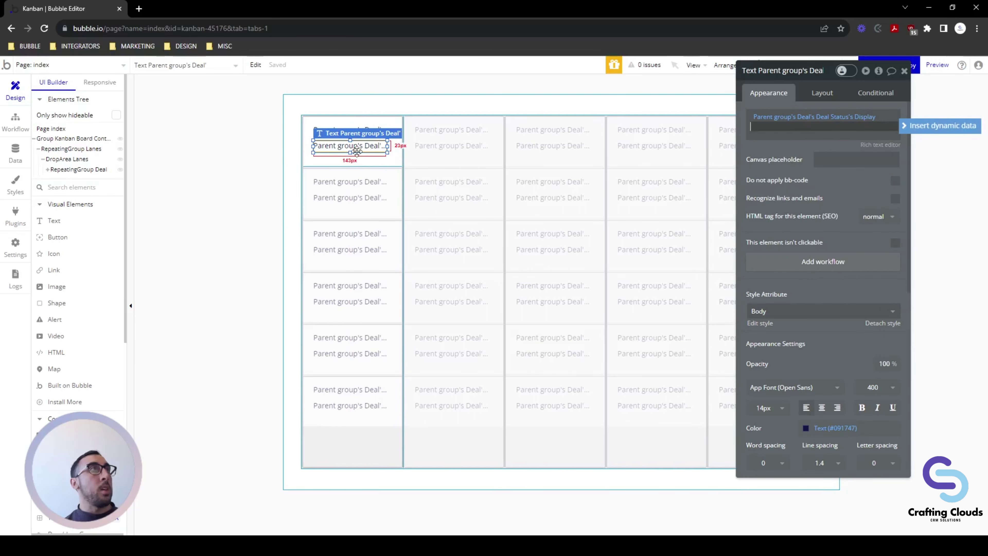
Duplicate the deal status text below itself and set the copy to Parent group's Deal's Close Date, formatted as 11/12/23.
left_click(338, 146)
left_click_drag(338, 146, 344, 158)
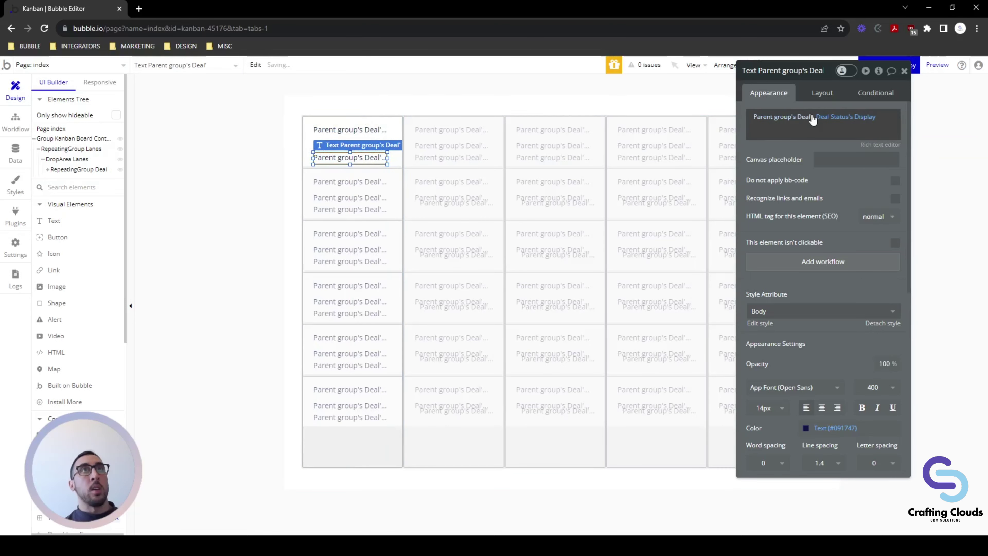
left_click(865, 117)
key("BackSpace")
key("BackSpace")
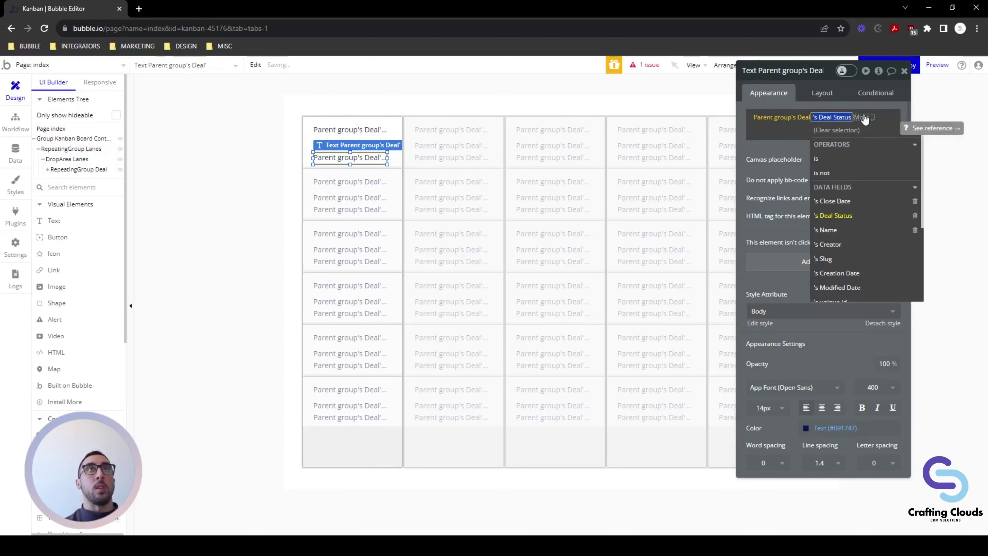
left_click(840, 201)
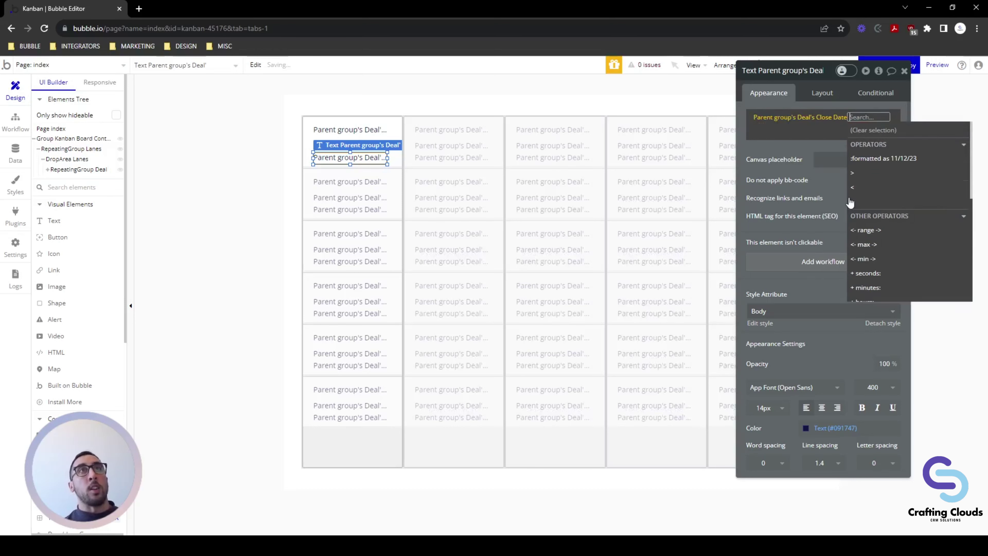
left_click(883, 163)
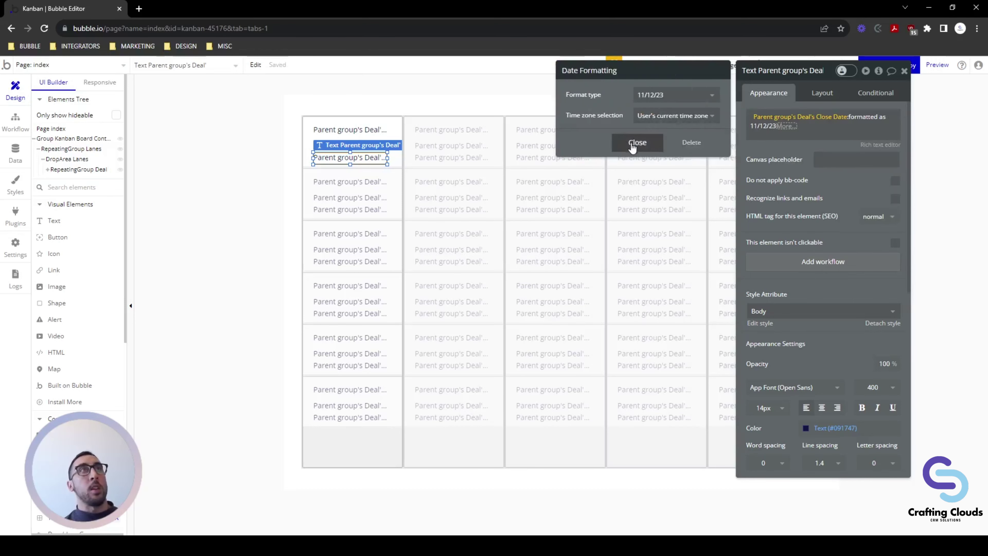
left_click(632, 147)
left_click(760, 148)
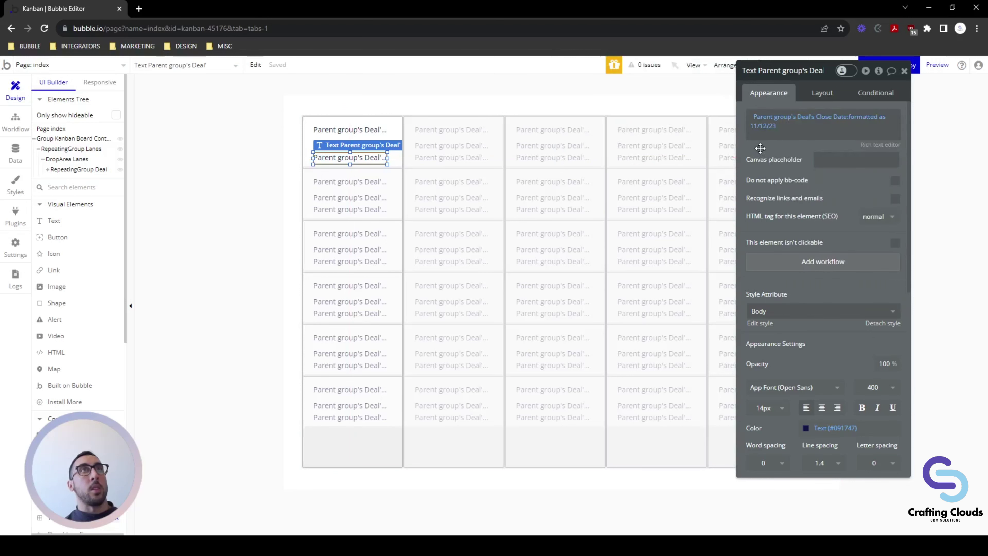
Select the name, status and close date texts in the first deal tile and group them in a column container.
left_click(369, 190)
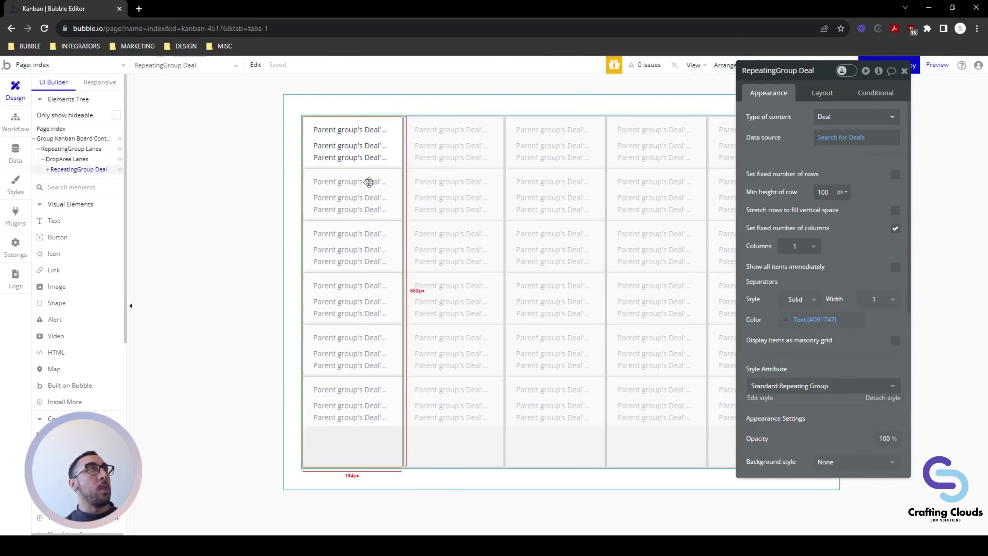
left_click(362, 161)
left_click(366, 131)
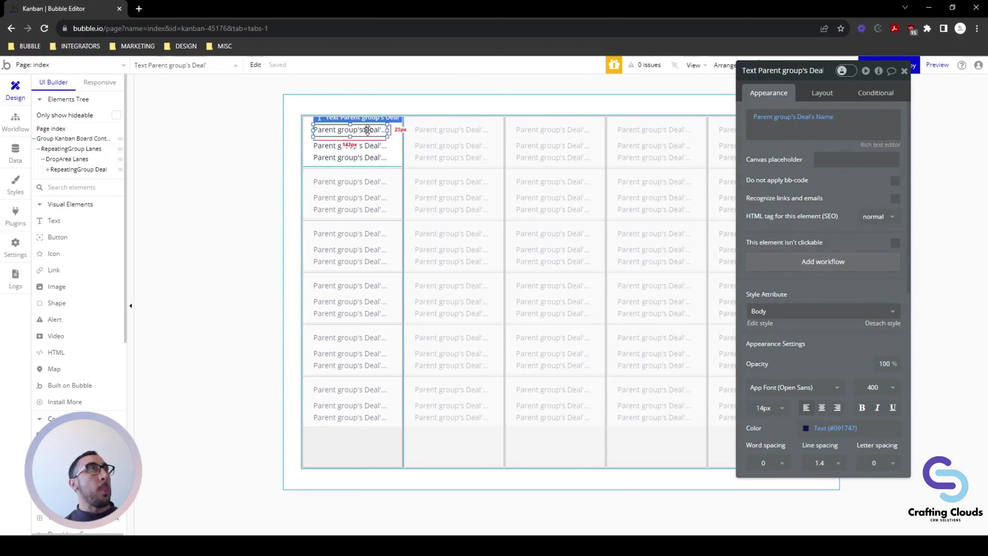
left_click(358, 145, "shift")
left_click(337, 158, "shift")
right_click(338, 161)
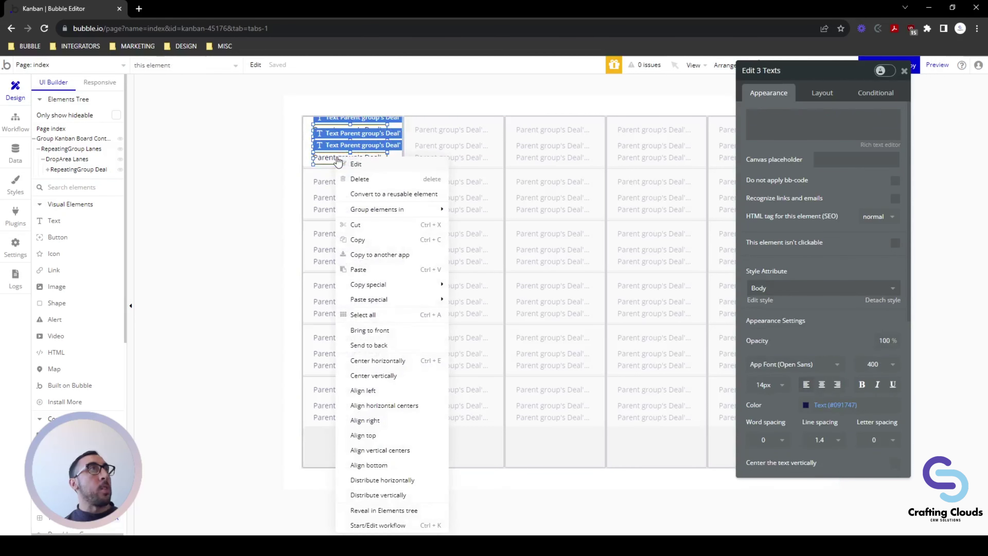
mouse_move(381, 214)
left_click(499, 237)
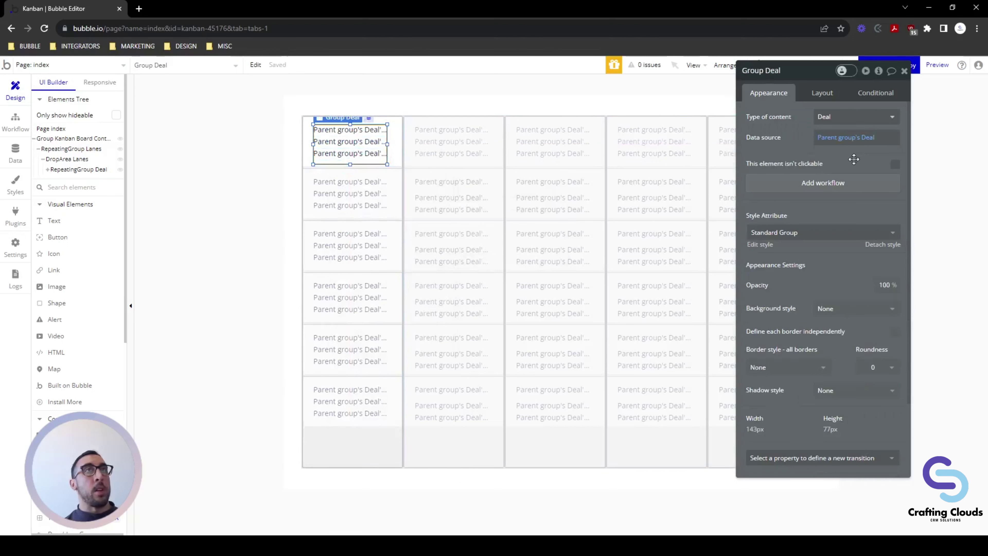
Check the layout settings of the new Group Deal, its parent Kanban Deal Tile, RepeatingGroup Deal and the texts inside.
left_click(824, 94)
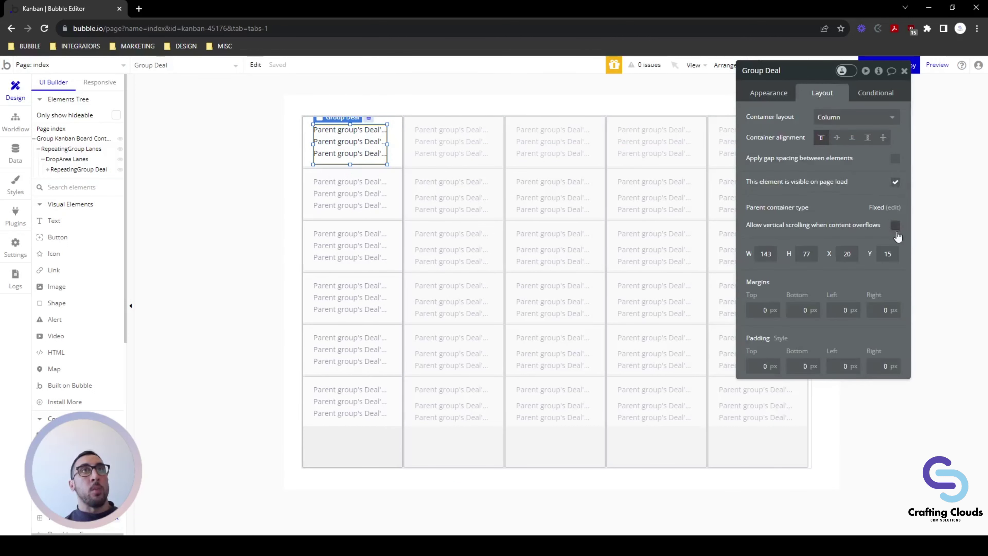
left_click(882, 209)
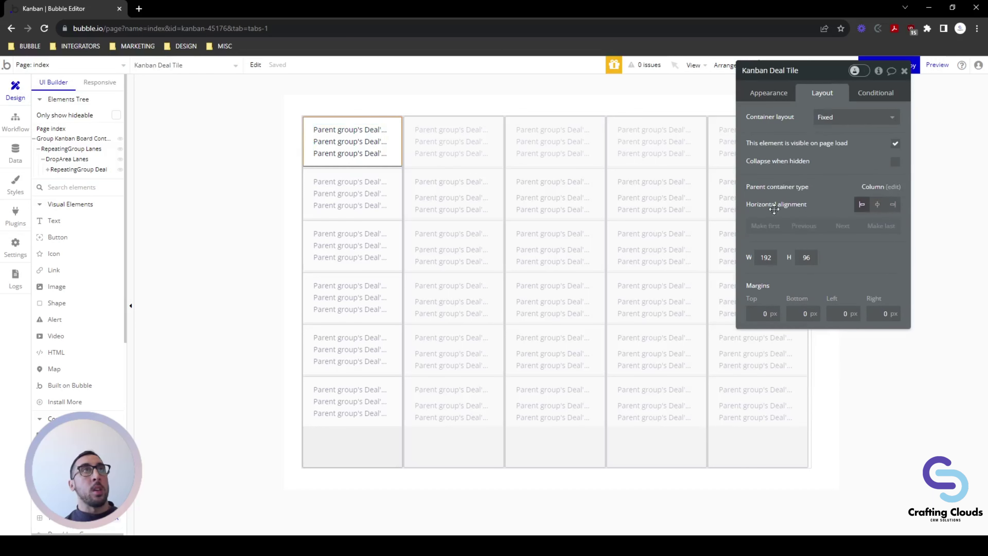
left_click(338, 152)
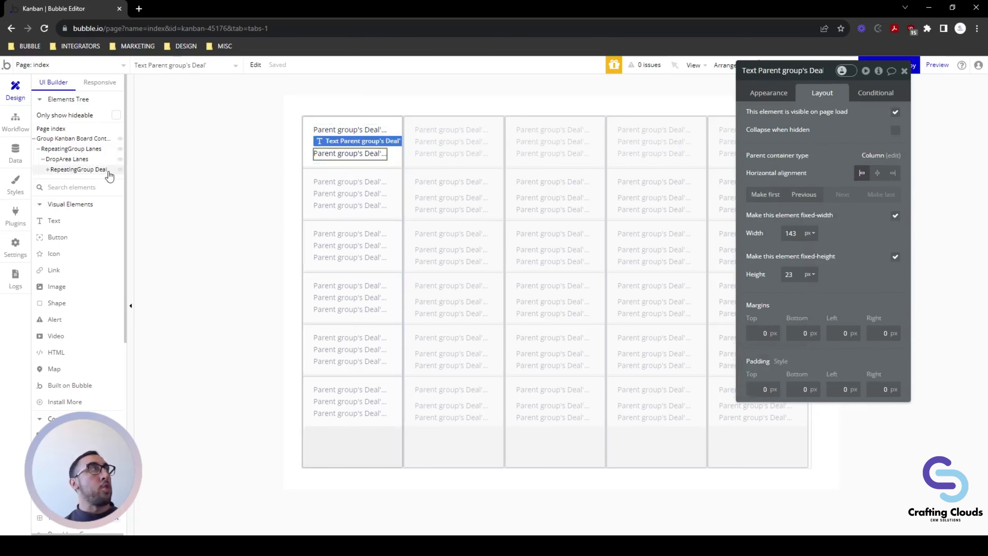
left_click(92, 170)
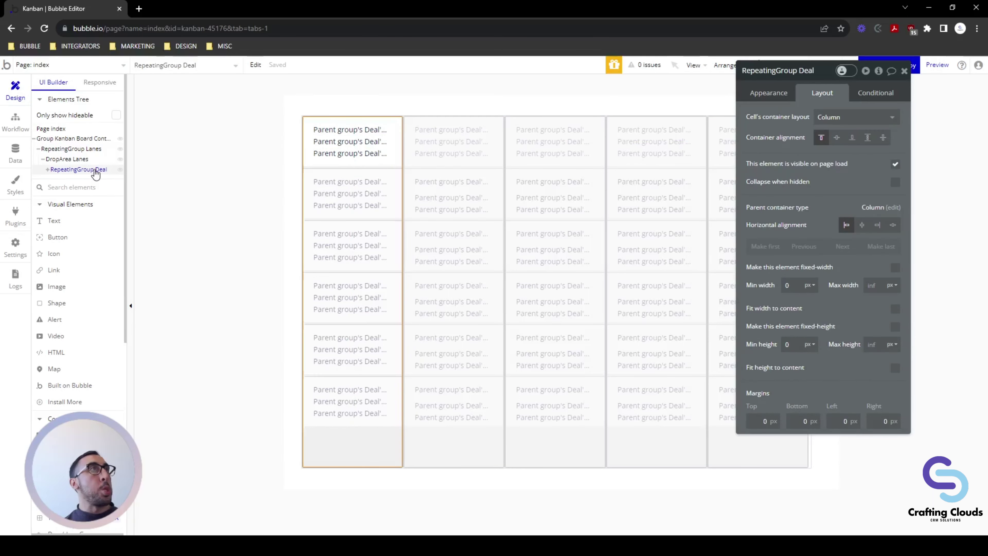
left_click(380, 131)
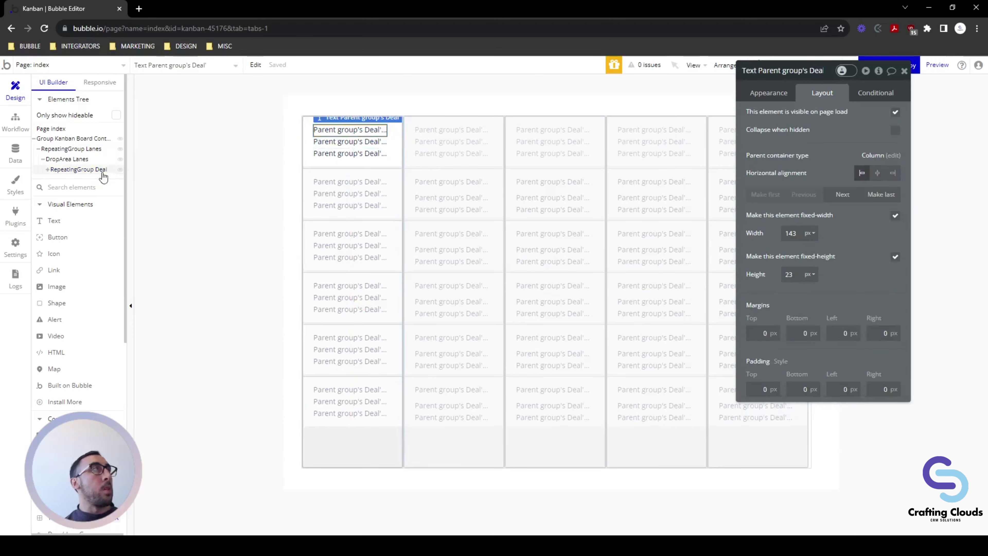
Expand the element hierarchy down to Group Deal inside Kanban Deal Tile and rename that group Group Deal Content.
left_click(90, 170)
left_click(47, 169)
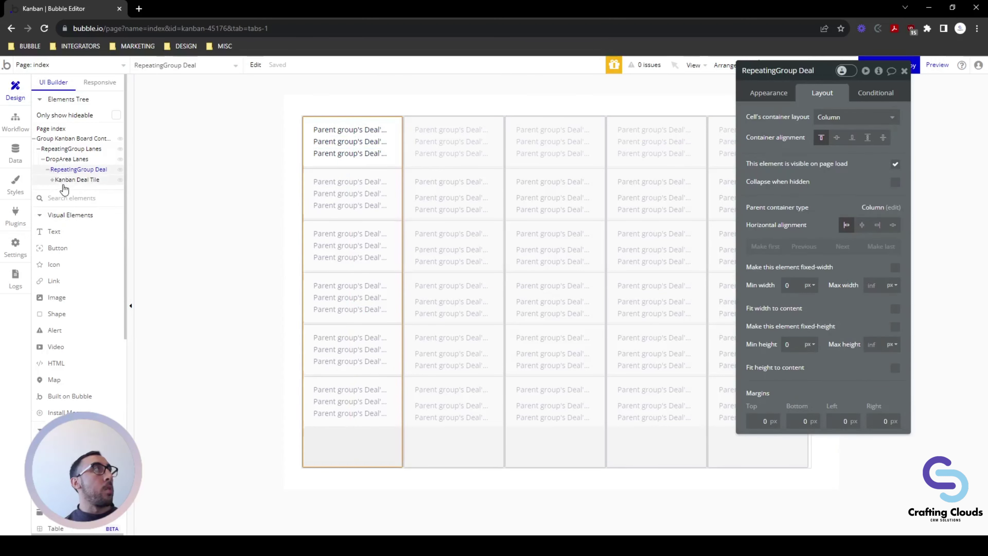
left_click(74, 180)
left_click(53, 180)
left_click(69, 191)
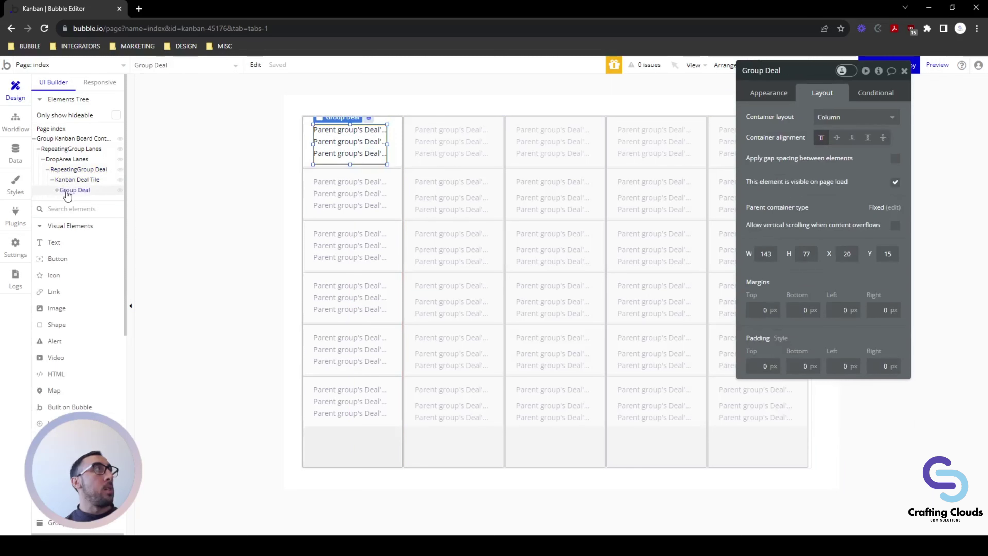
left_click(802, 72)
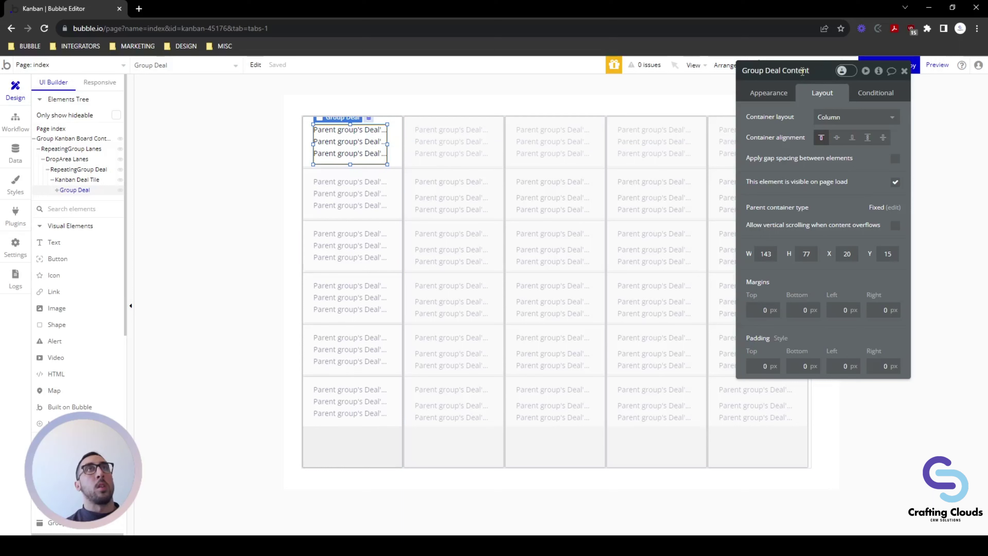
key("Return")
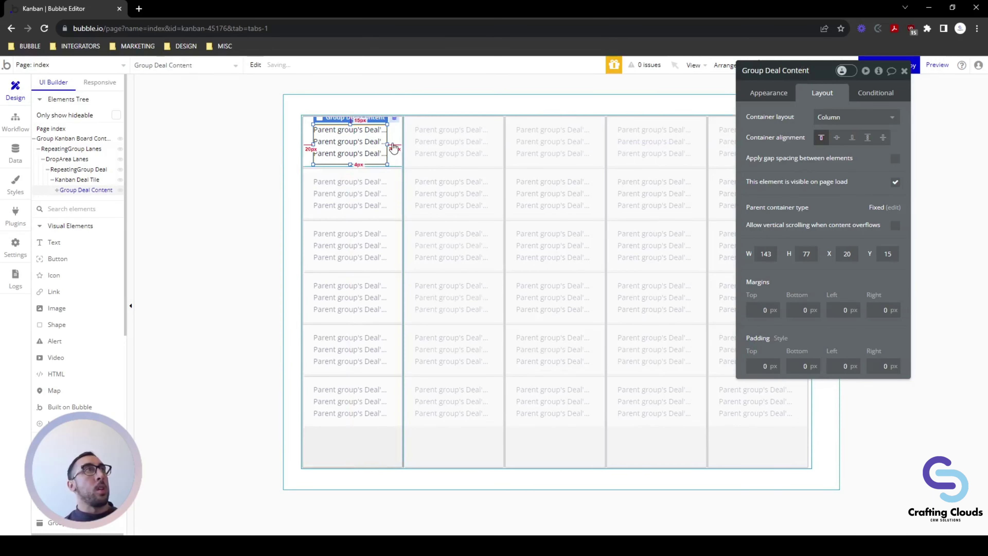
Widen Group Deal Content on both sides to about 174 px, starting about 9 px from the tile's left edge.
left_click_drag(394, 148, 403, 148)
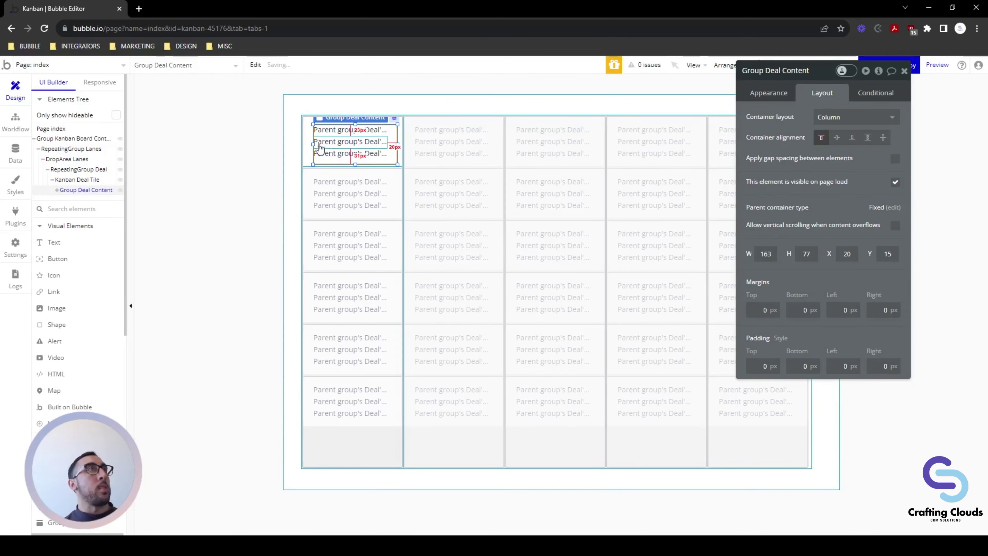
left_click_drag(313, 145, 309, 146)
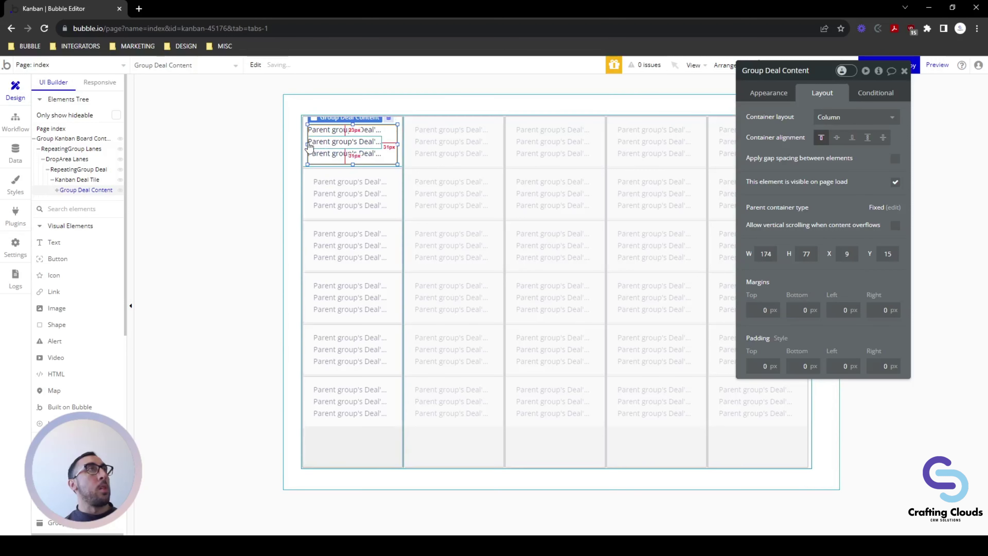
left_click(381, 156)
left_click(382, 155)
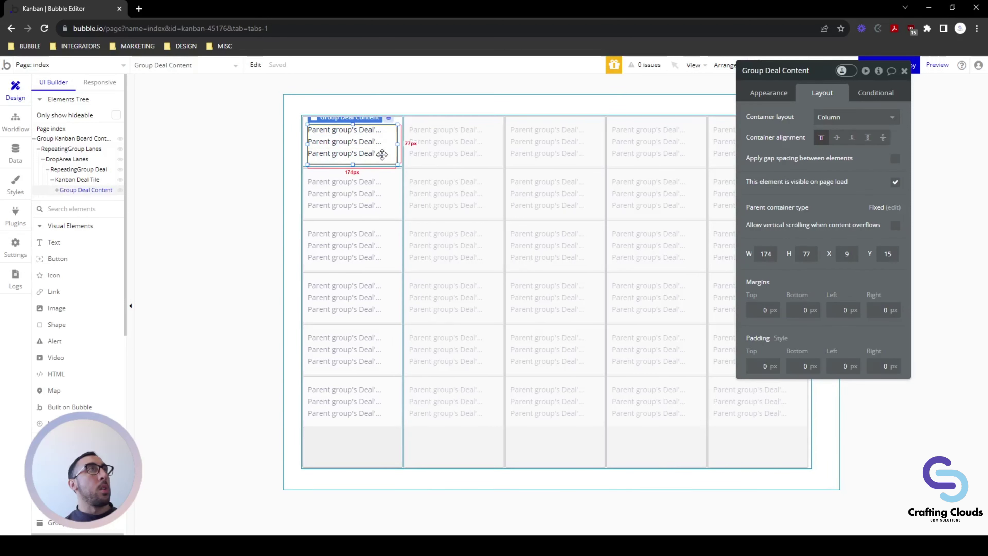
Turn off fixed width for the close date, name and status texts inside Group Deal Content.
left_click(375, 154)
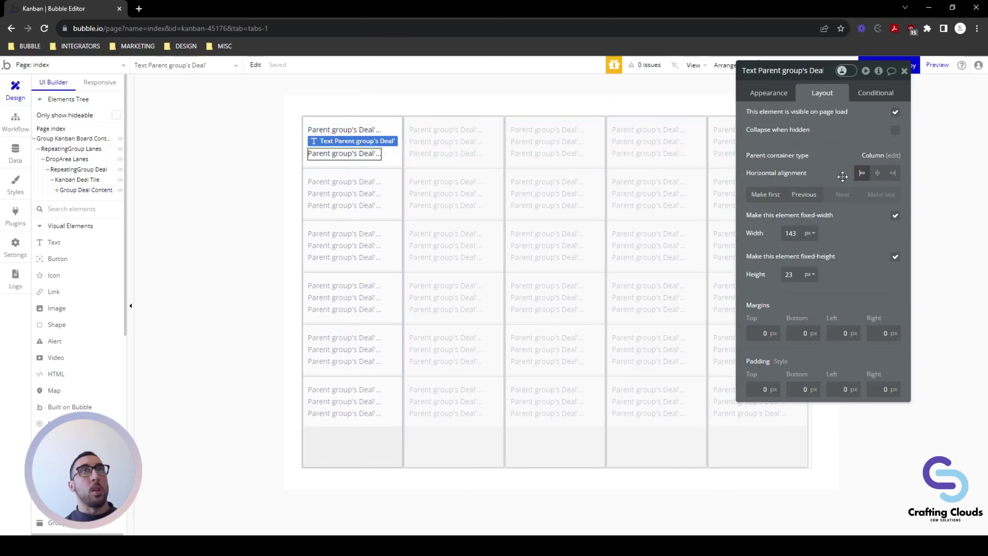
left_click(895, 215)
left_click(896, 275)
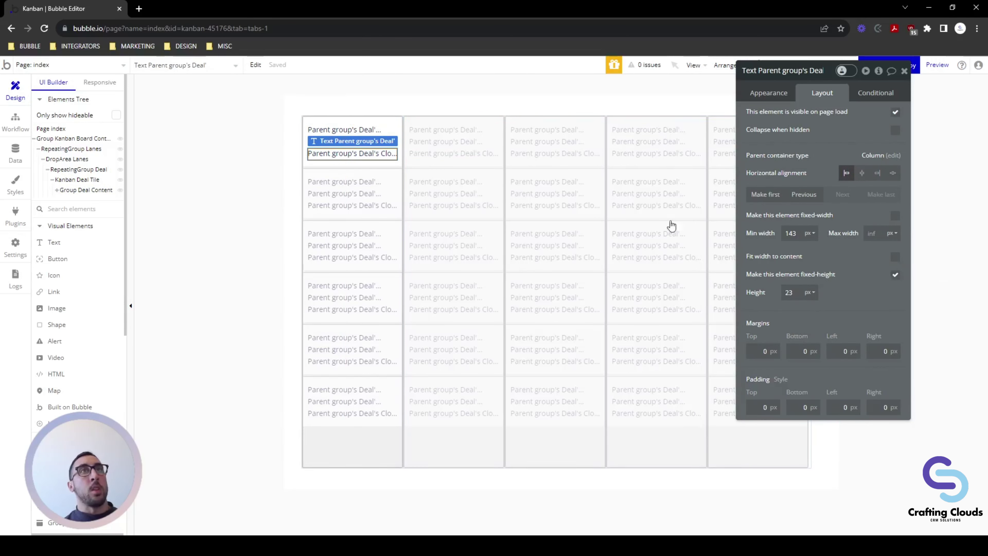
left_click(362, 132)
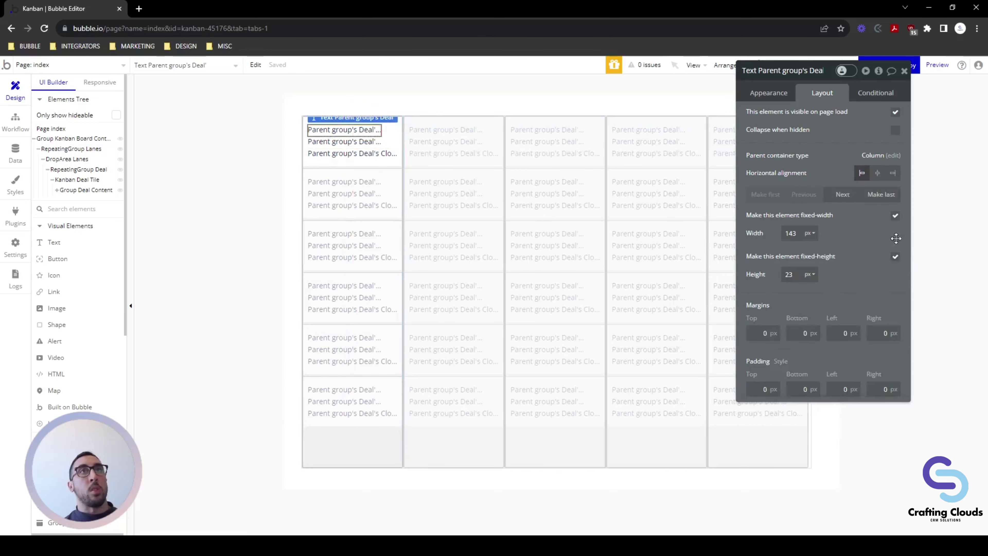
left_click(896, 218)
left_click(370, 142)
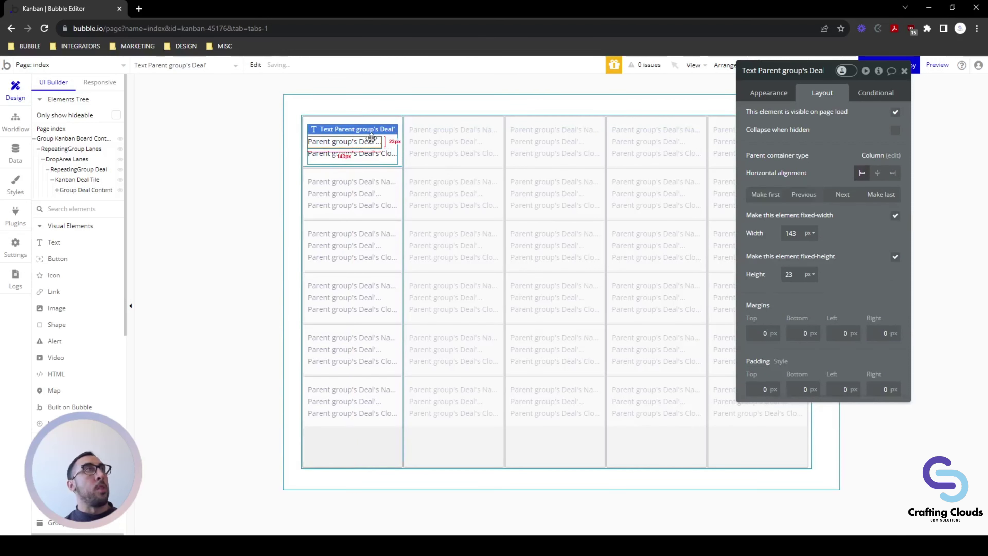
left_click(896, 216)
Set the minimum width of the status, close date and name texts to 0 px.
double_click(802, 233)
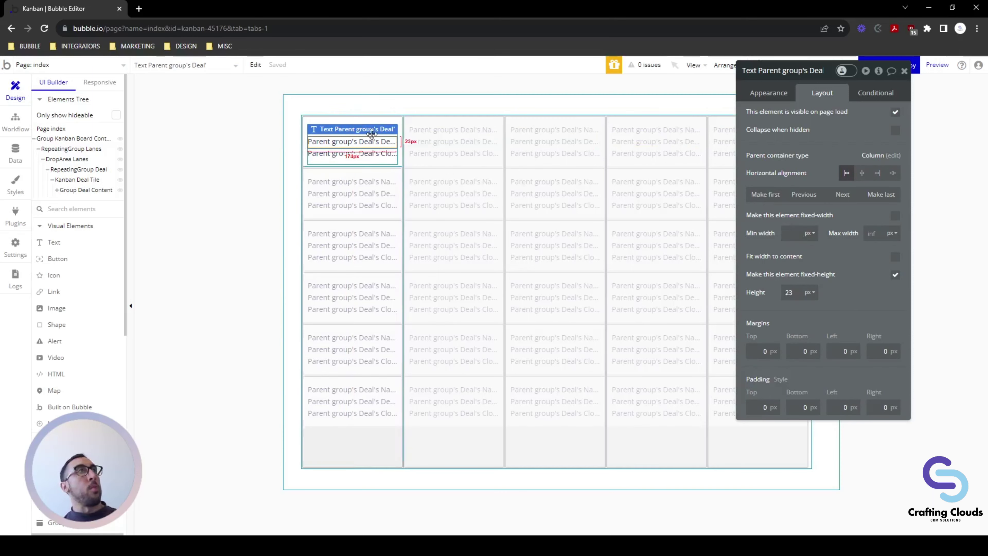
left_click(374, 153)
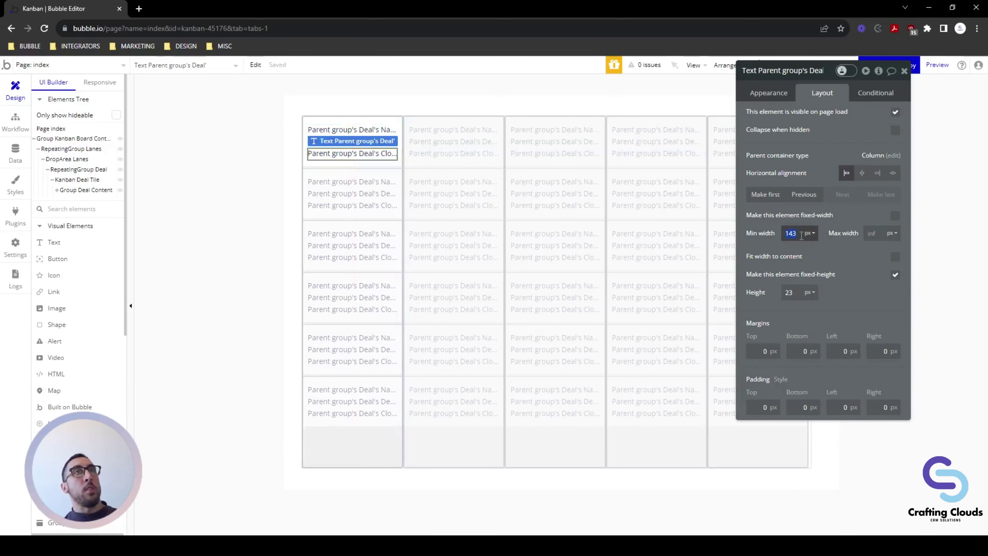
mouse_move(373, 141)
left_mouse_down()
mouse_move(410, 138)
mouse_move(380, 130)
left_mouse_up()
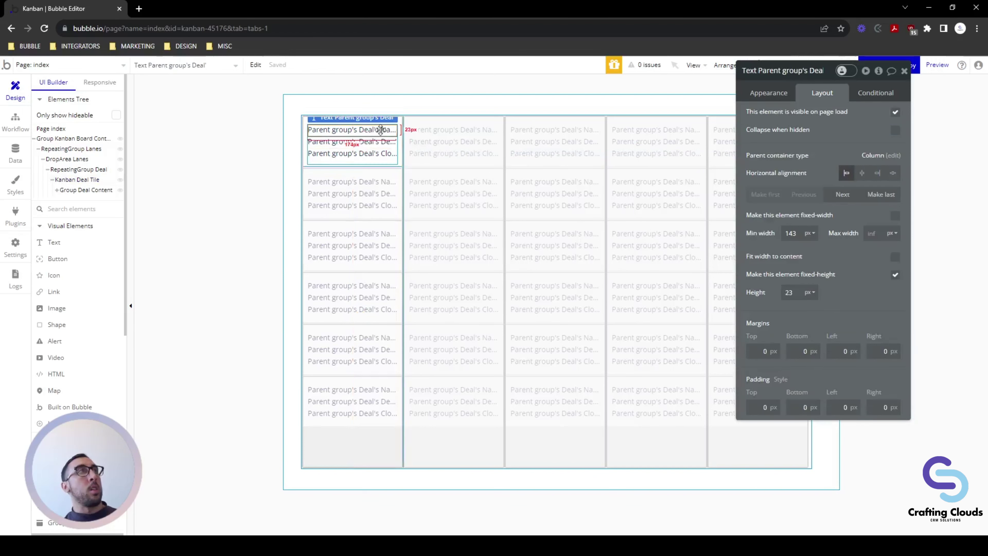
double_click(799, 236)
type("0")
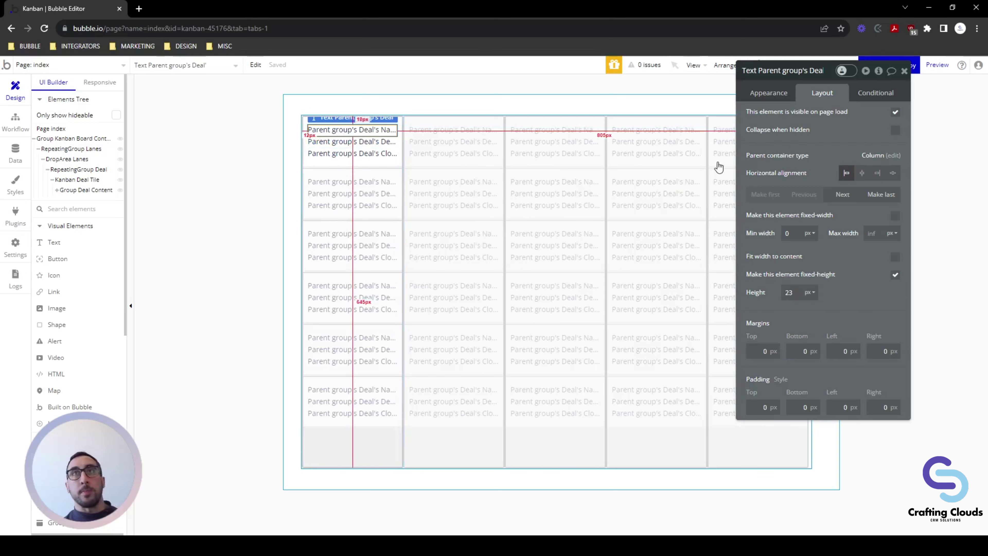
Preview the app as the user listed in the All Users app data.
left_click_drag(837, 77, 859, 103)
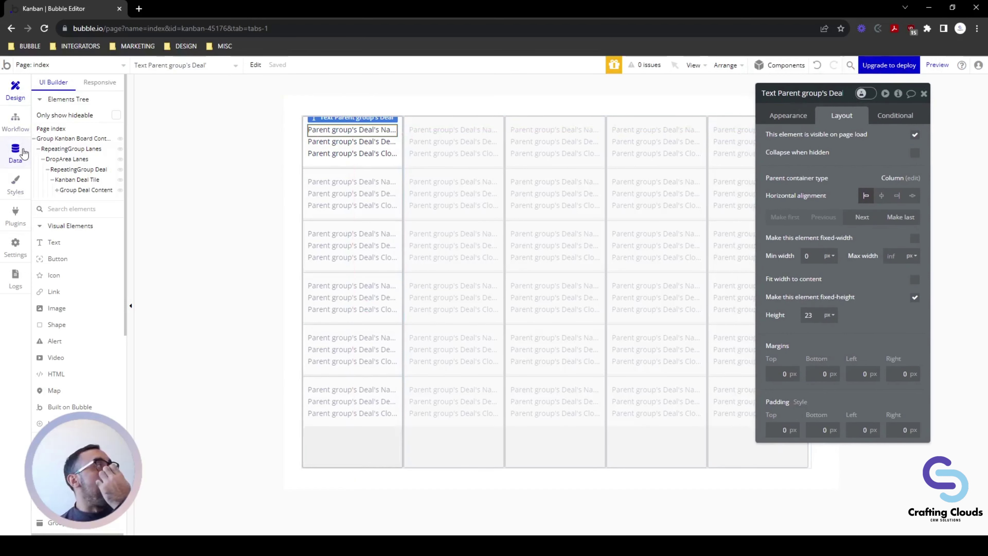
left_click(16, 152)
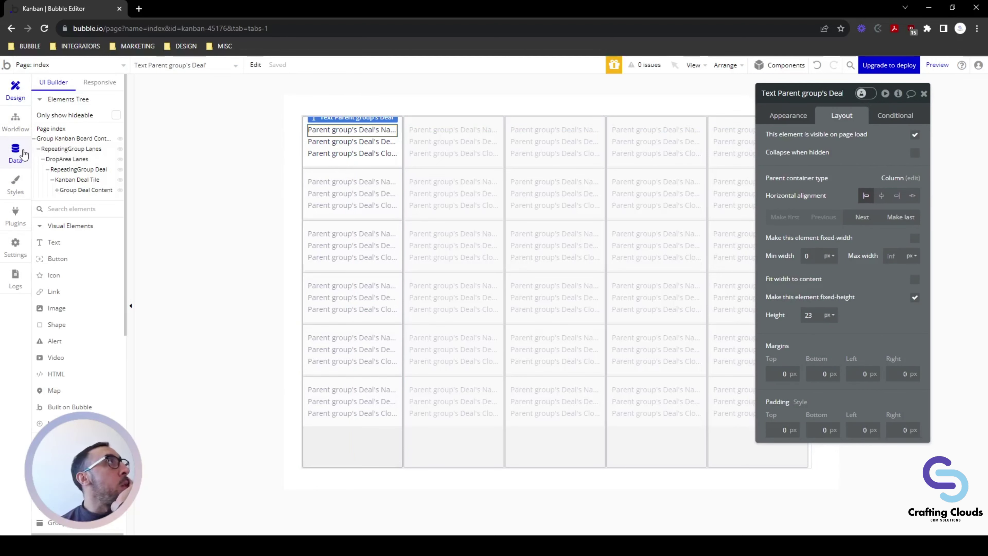
left_click(107, 280)
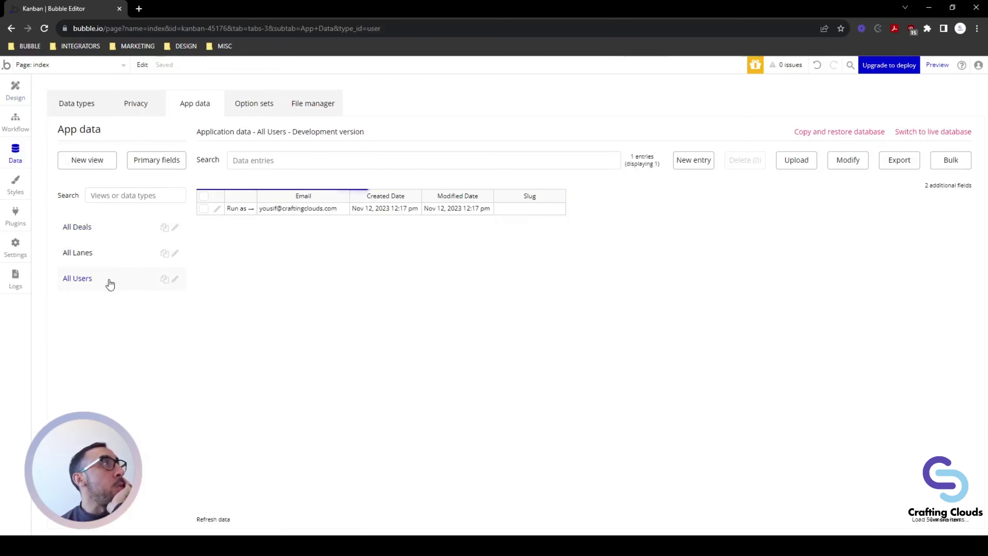
left_click(238, 209)
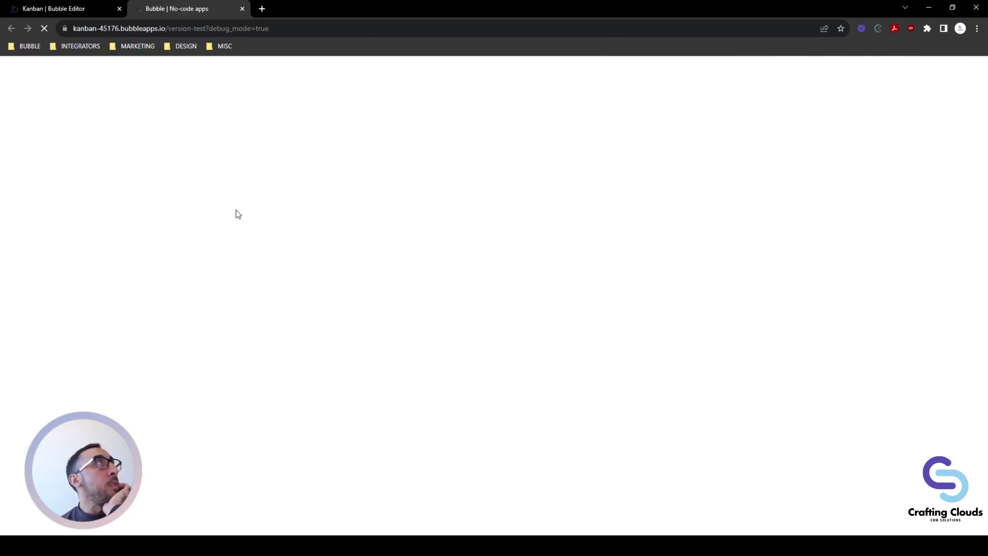
Test the preview board by repeatedly moving the Deal 1 tile from the Not Started lane over the In Progress lane.
left_click_drag(293, 124, 399, 170)
left_click_drag(280, 100, 375, 174)
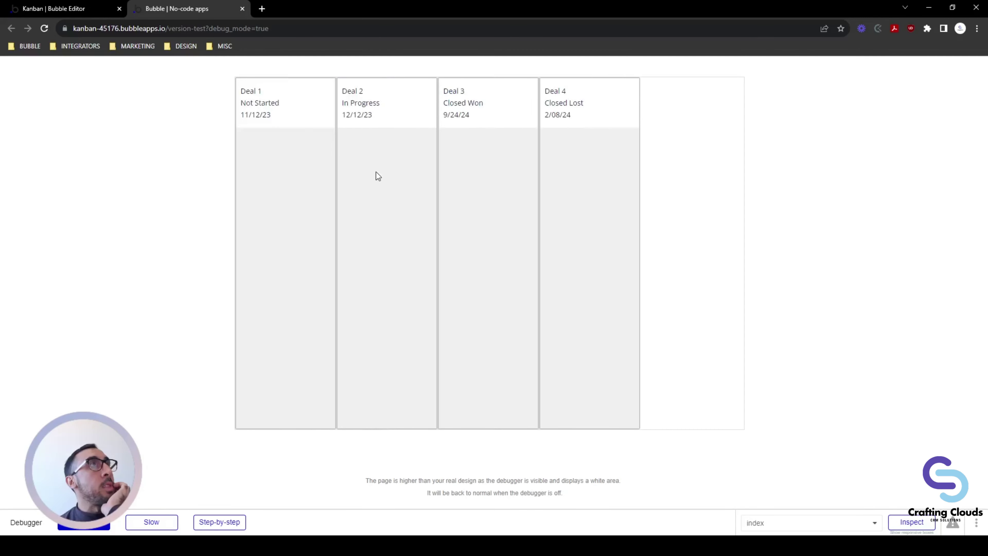
left_click_drag(280, 101, 362, 184)
left_click_drag(277, 103, 384, 172)
left_click_drag(274, 115, 344, 174)
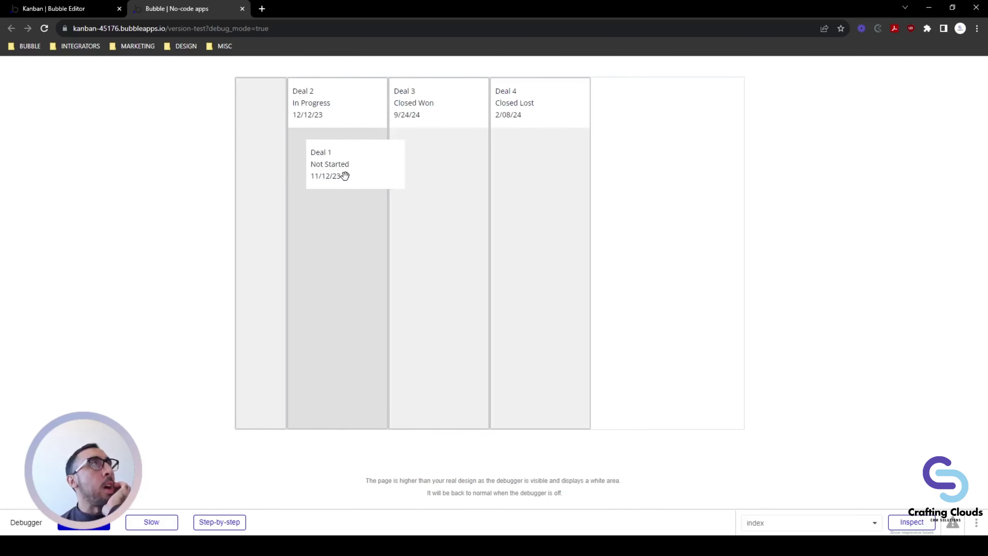
left_click_drag(295, 106, 362, 172)
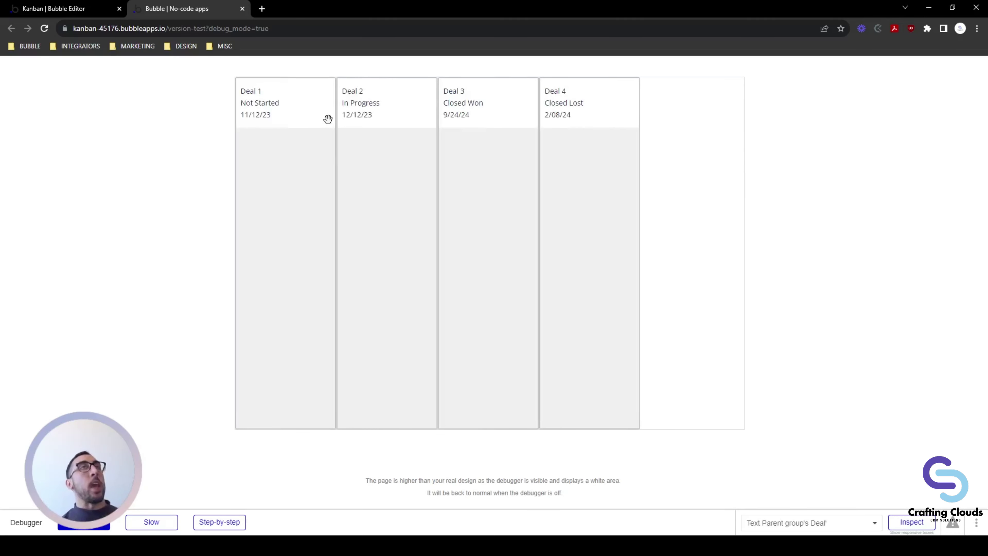
left_click_drag(283, 114, 348, 149)
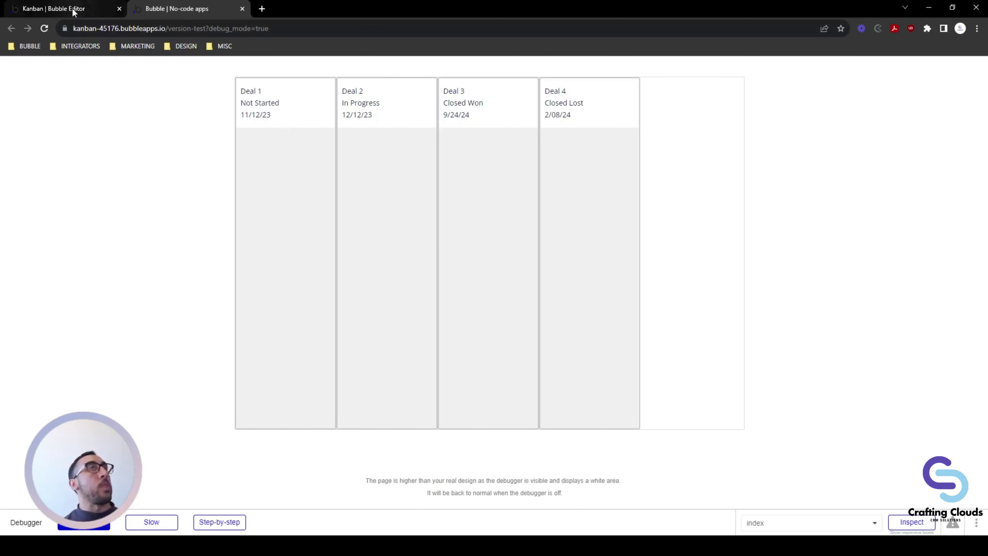
left_click_drag(259, 105, 351, 155)
left_click_drag(299, 124, 363, 150)
left_click_drag(276, 110, 346, 154)
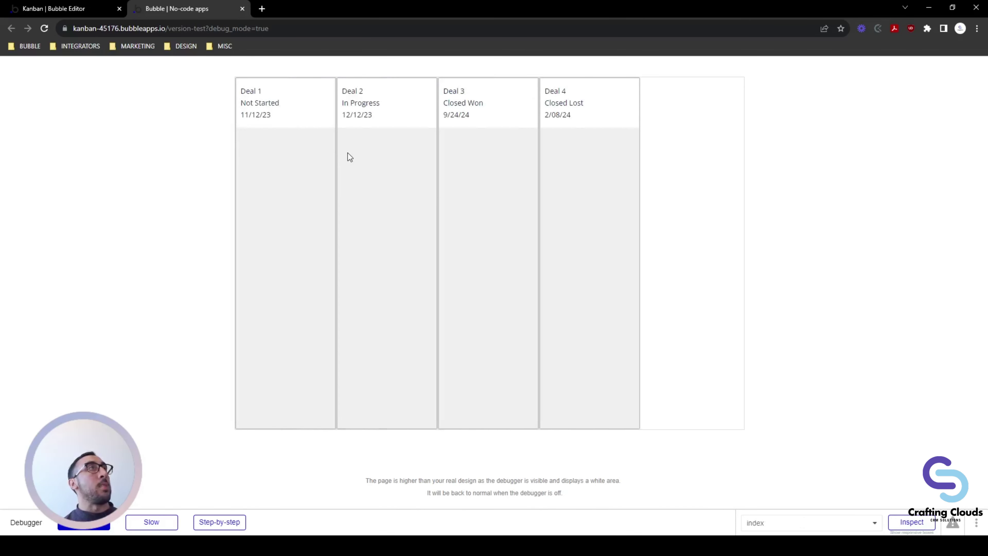
mouse_move(285, 113)
left_mouse_down()
mouse_move(342, 152)
mouse_move(307, 122)
mouse_move(364, 152)
mouse_move(284, 109)
left_mouse_up()
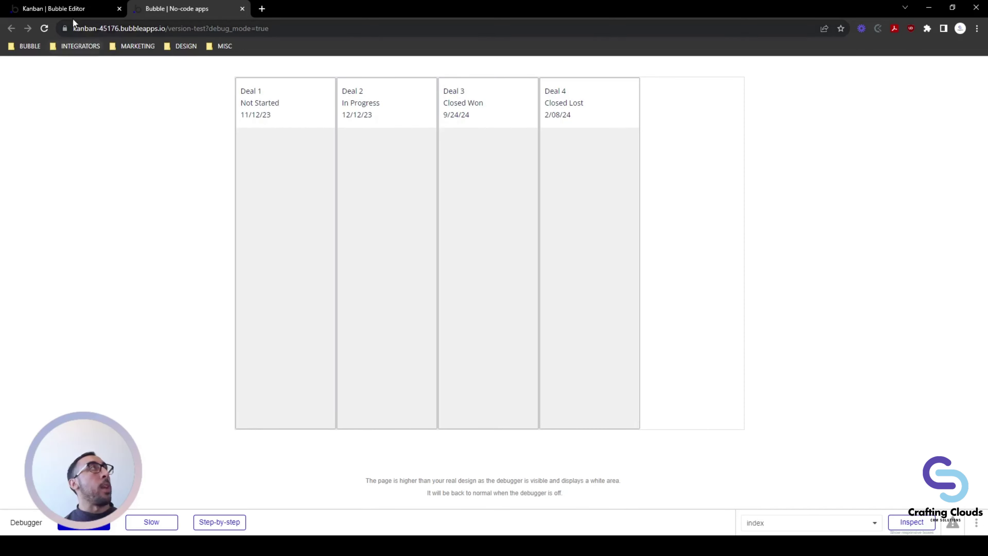
In the Bubble editor, add a workflow event for a group dropped on DropArea Lanes, with Deal as the type of thing.
left_click(70, 9)
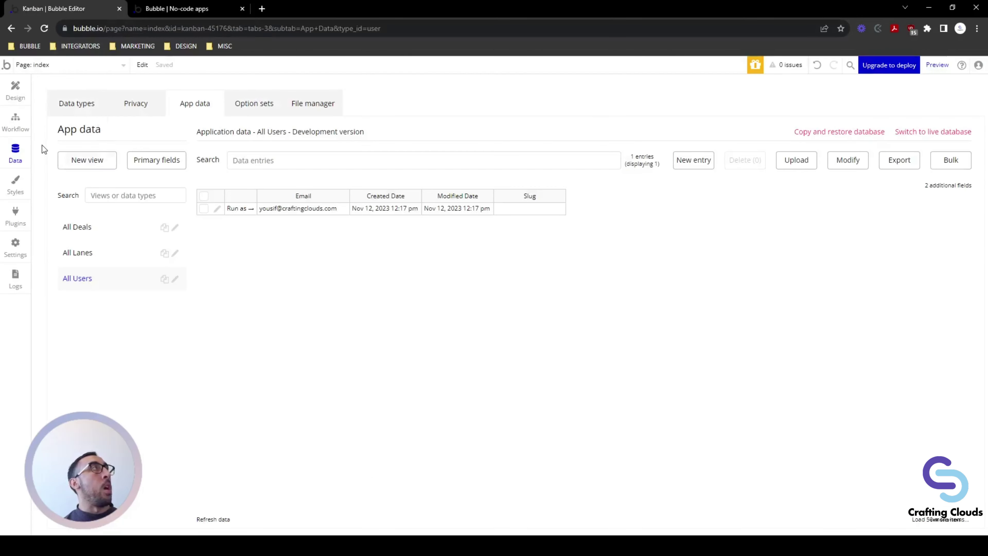
left_click(24, 131)
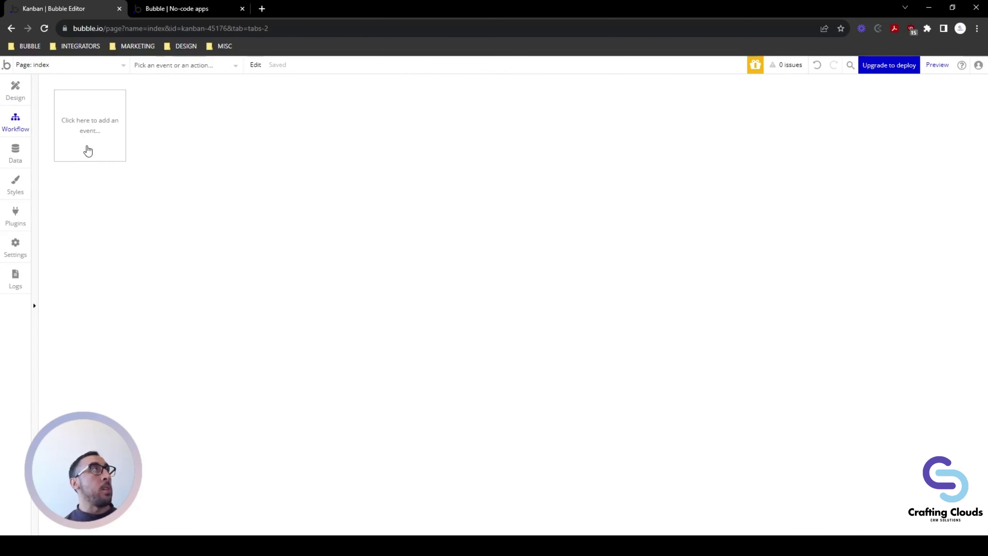
left_click(90, 132)
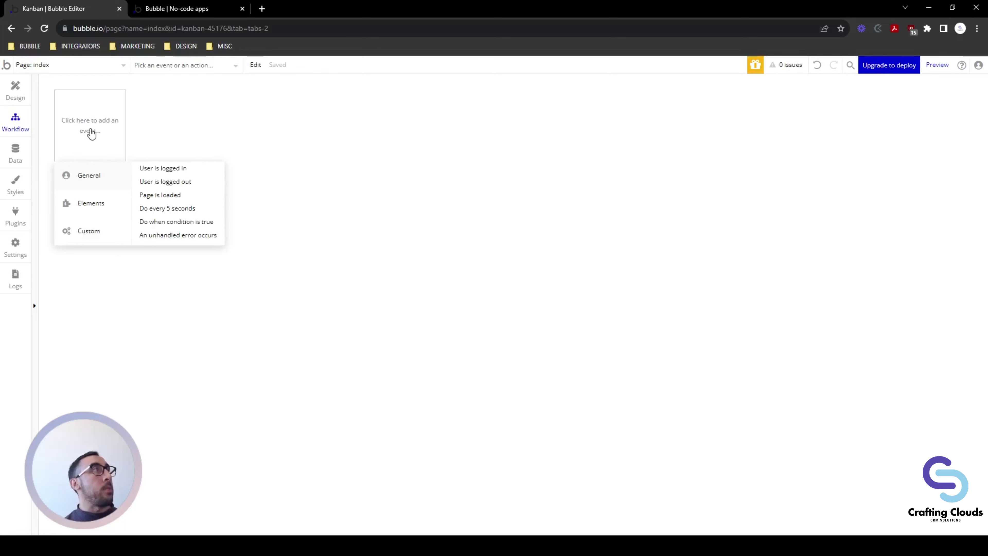
mouse_move(103, 209)
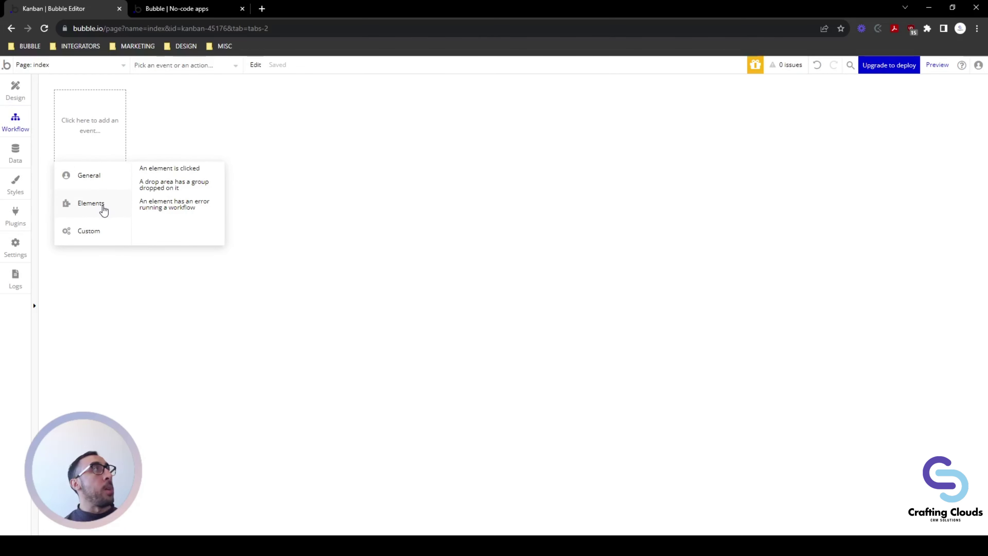
left_click(177, 189)
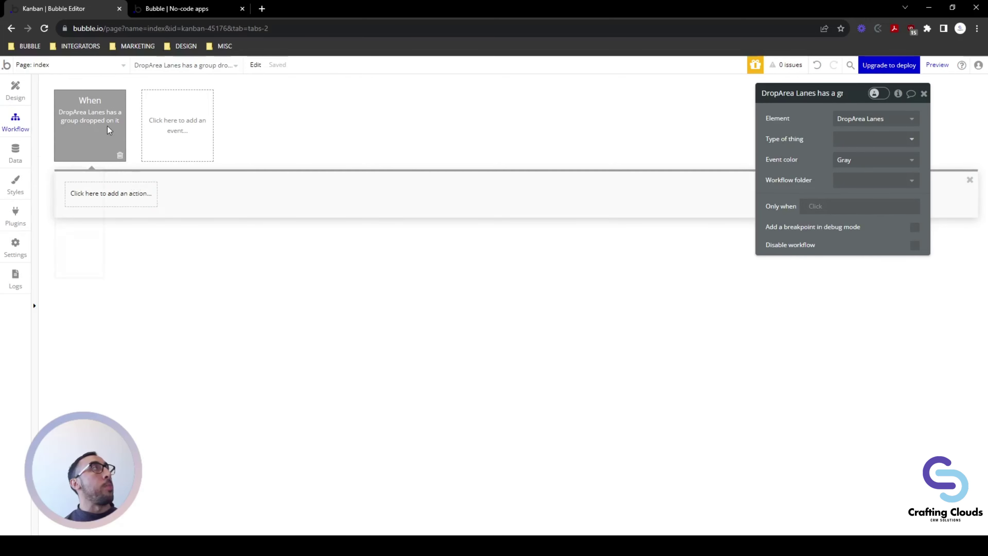
mouse_move(107, 125)
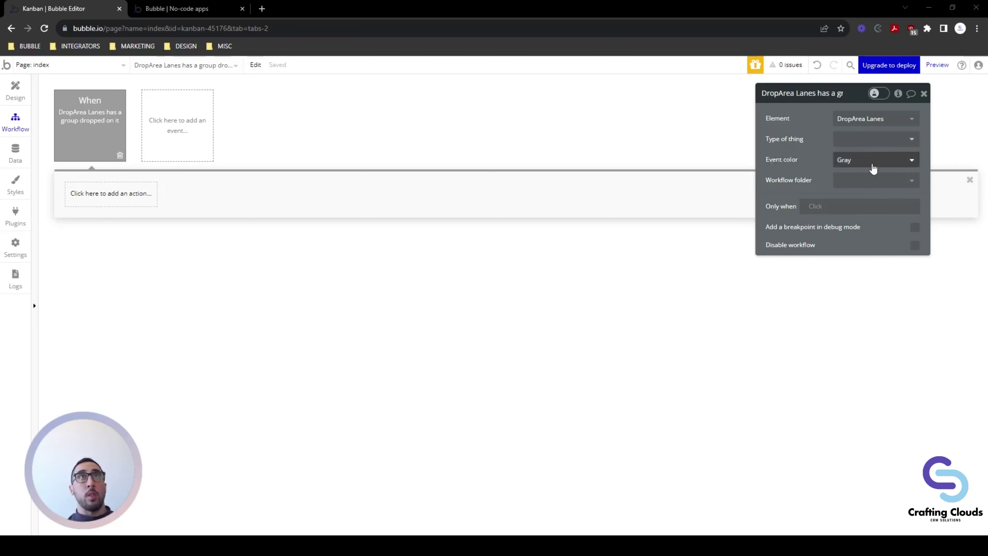
left_click(891, 139)
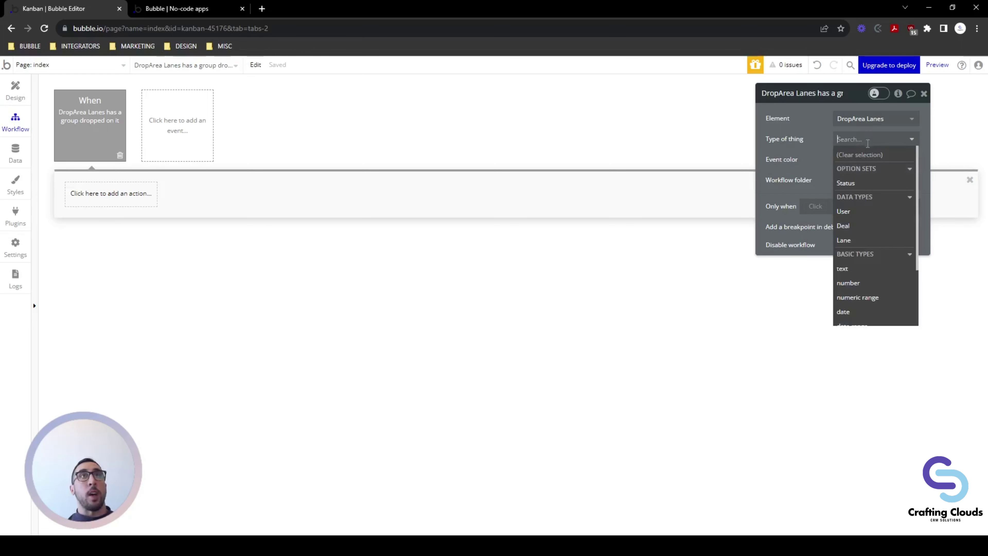
left_click(850, 231)
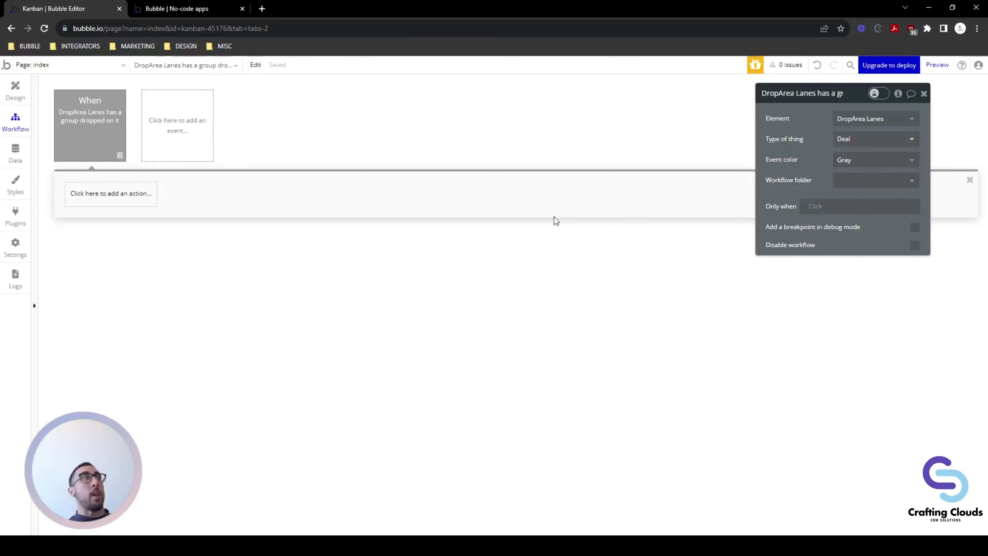
Add a Make changes to thing action to the drop event, with Current Workflow's Deal as the thing to change.
left_click(101, 194)
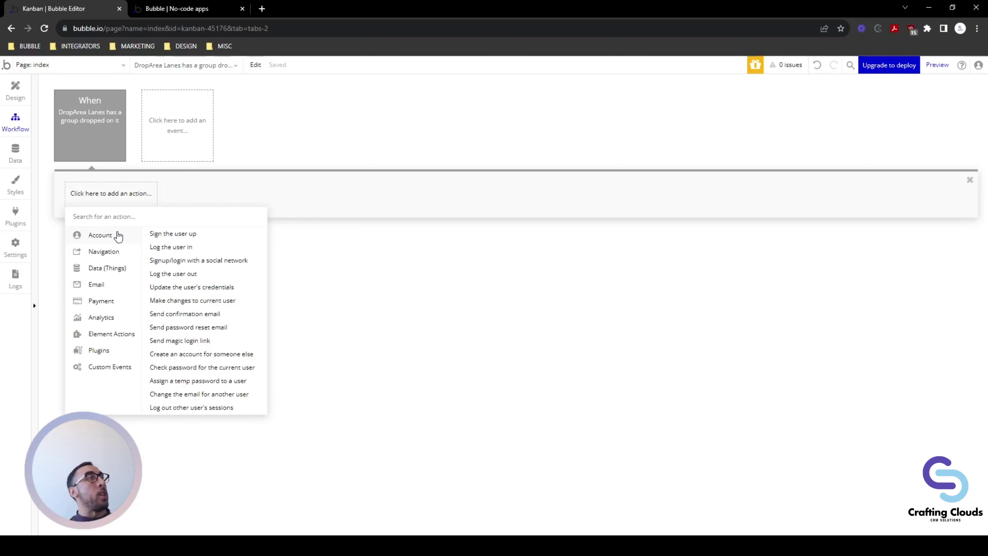
mouse_move(117, 268)
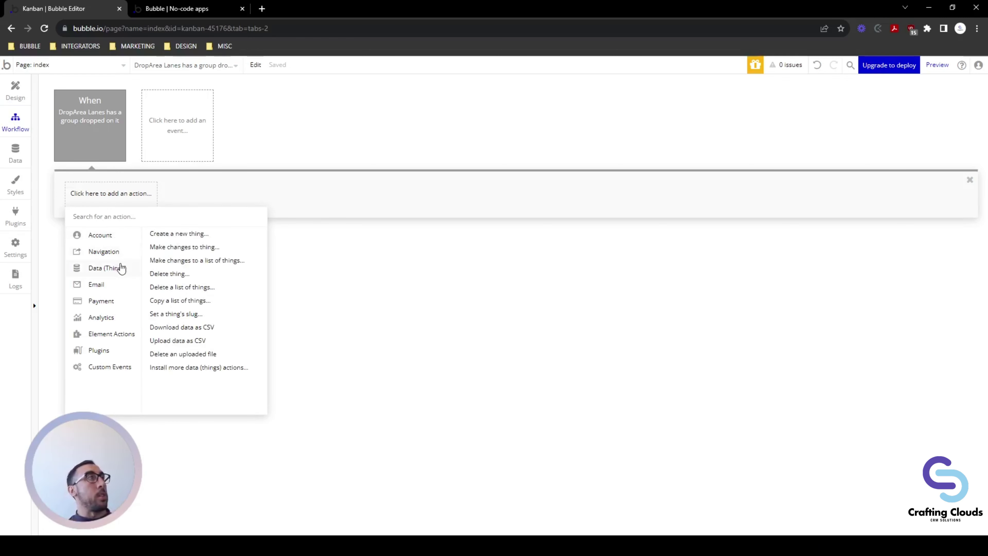
left_click(193, 251)
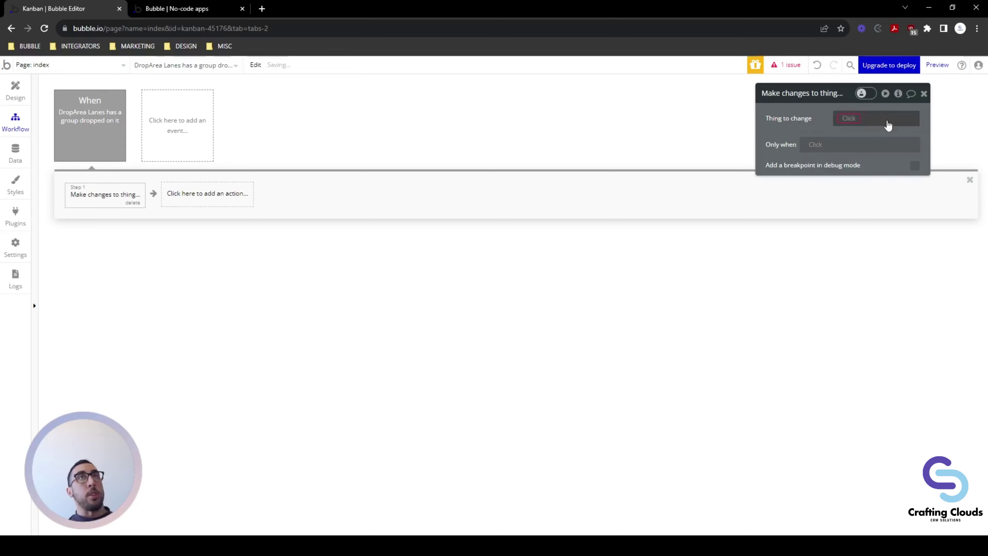
left_click(850, 118)
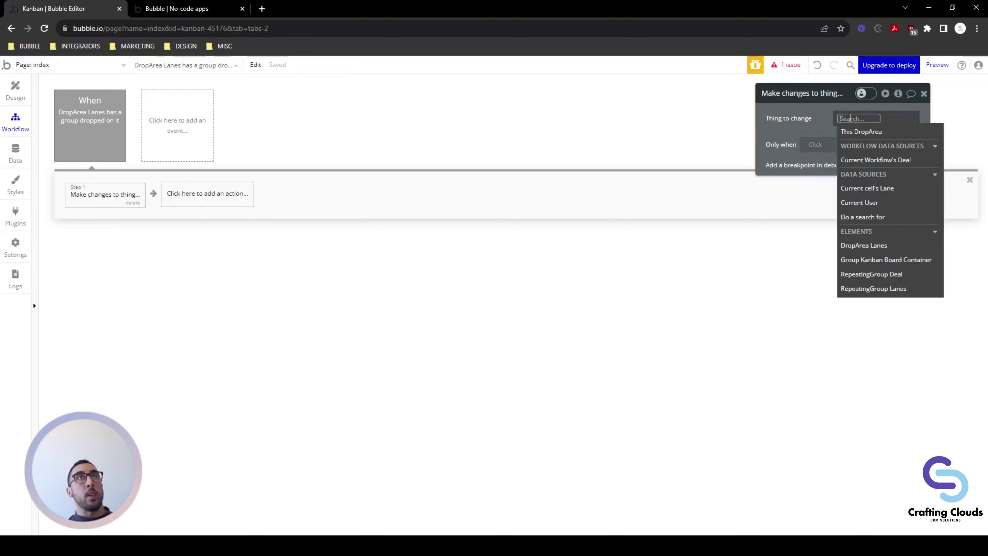
left_click(874, 160)
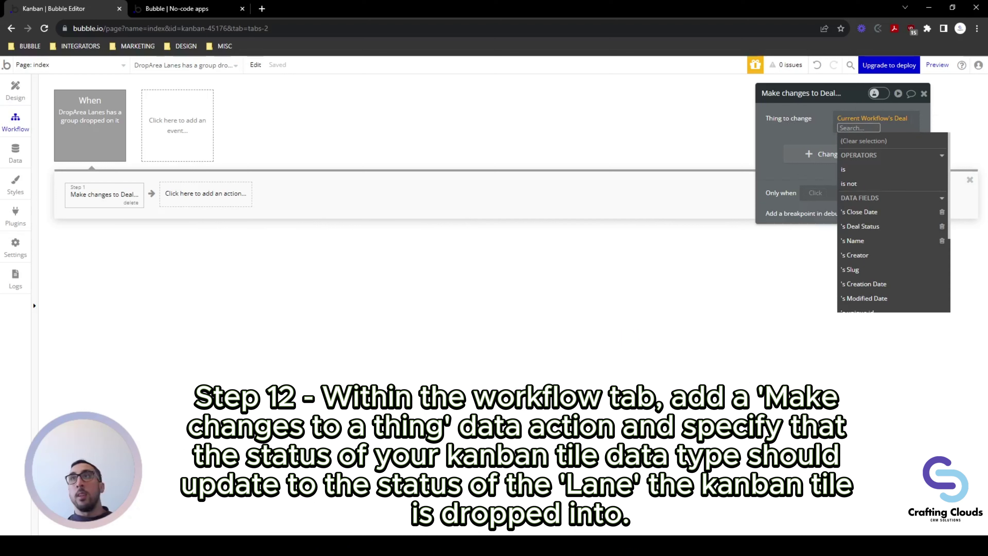
left_click(786, 139)
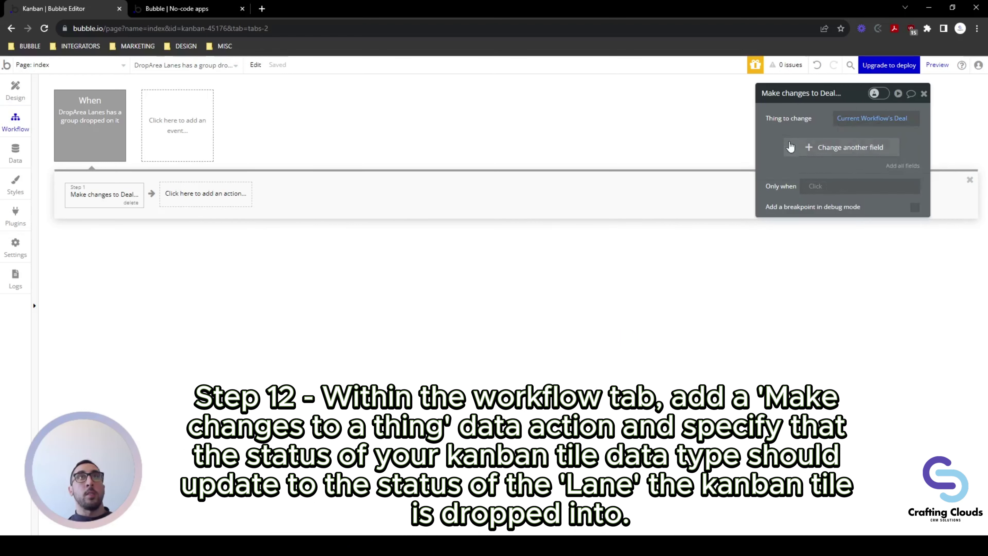
Make the action change the Deal Status field to This DropArea's Lane's Deal Status.
left_click(809, 152)
left_click(809, 147)
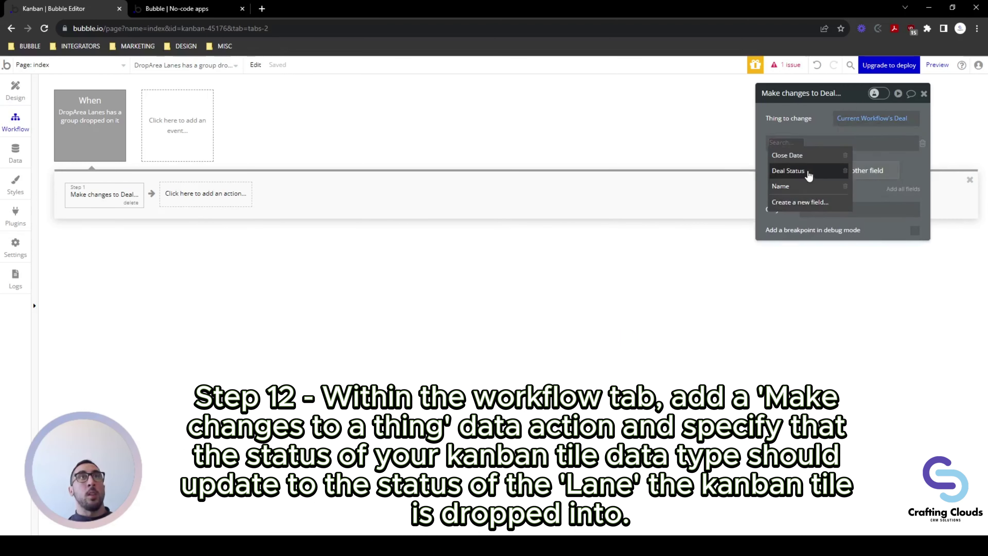
left_click(808, 174)
left_click(822, 145)
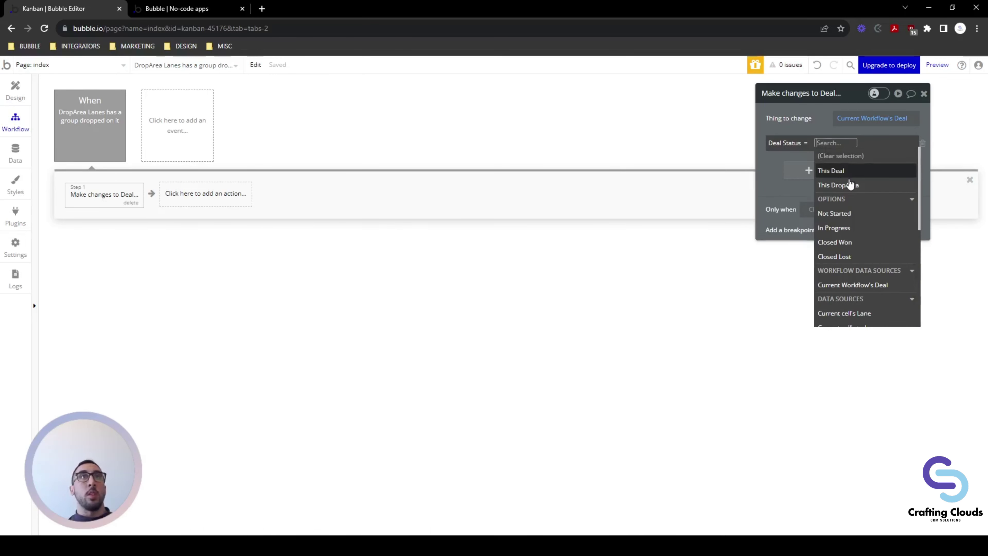
left_click(832, 184)
left_click(873, 169)
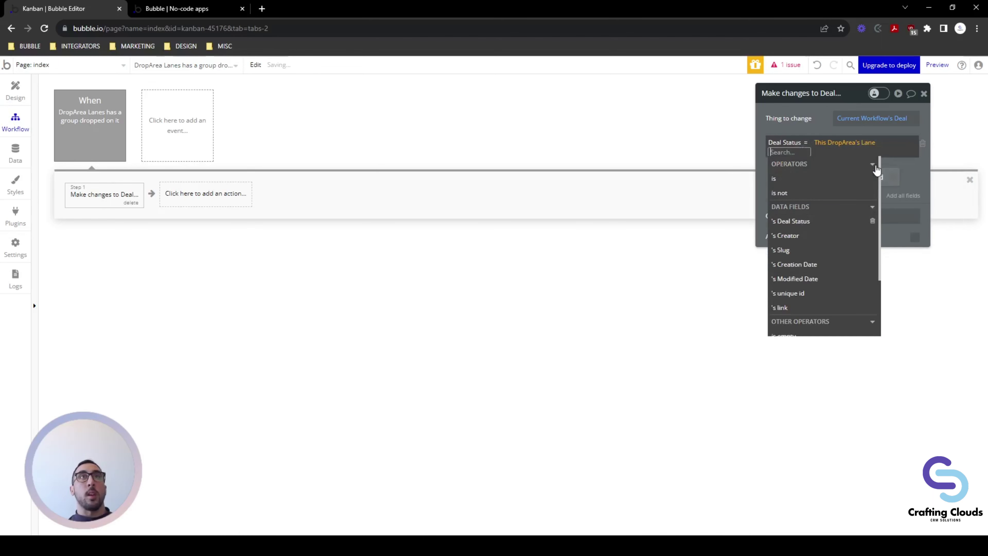
left_click(812, 222)
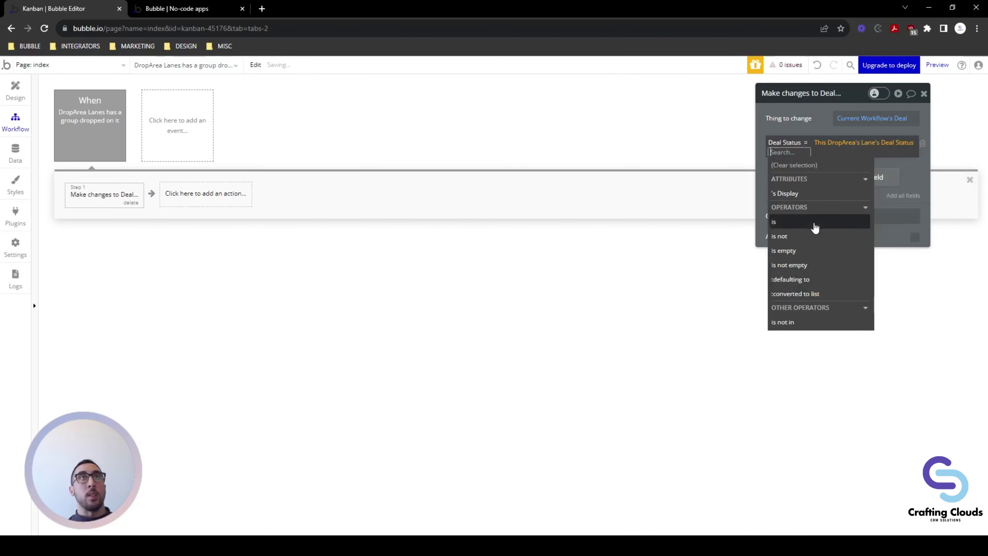
left_click(917, 164)
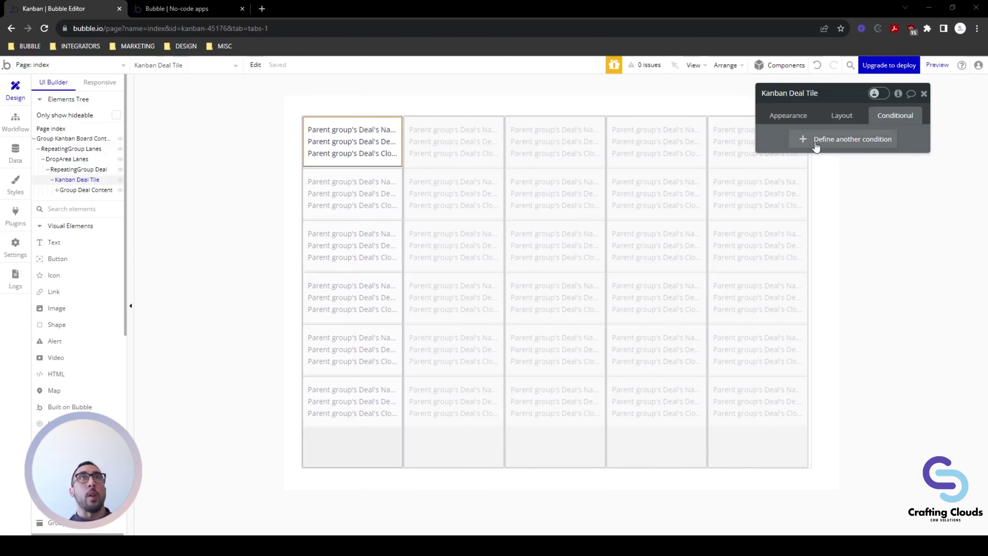
Add a condition to the Kanban Deal Tile that starts from This Drag/dropGroup.
left_click(816, 146)
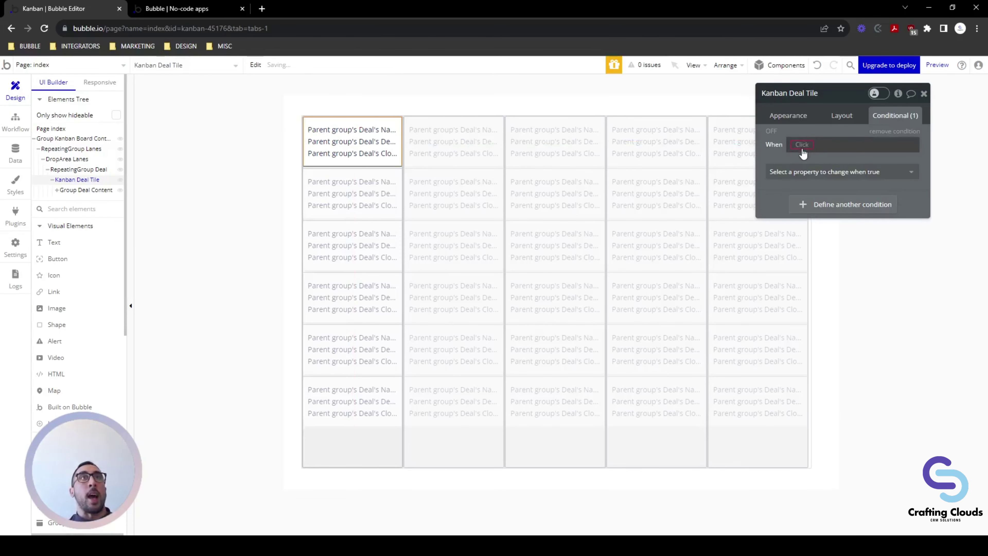
left_click(802, 149)
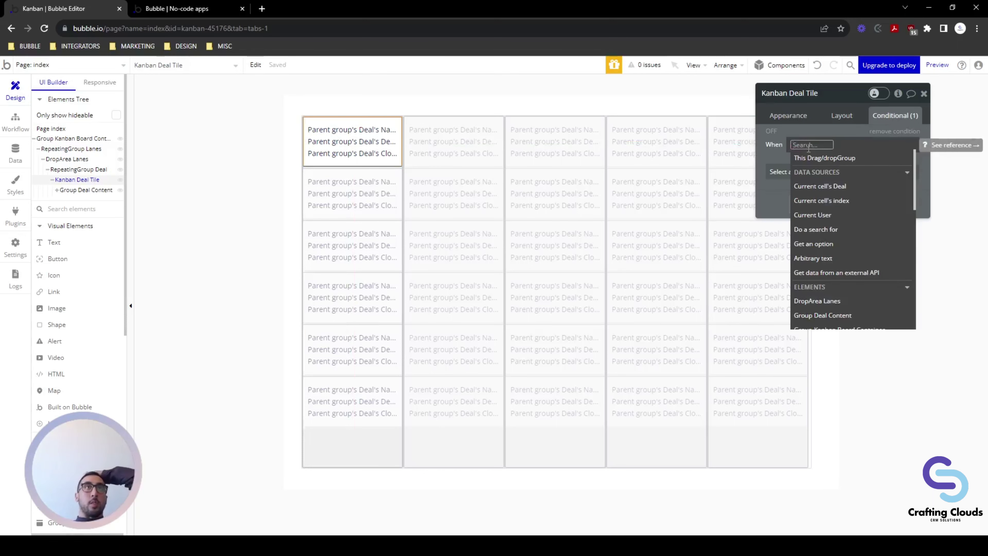
left_click(813, 158)
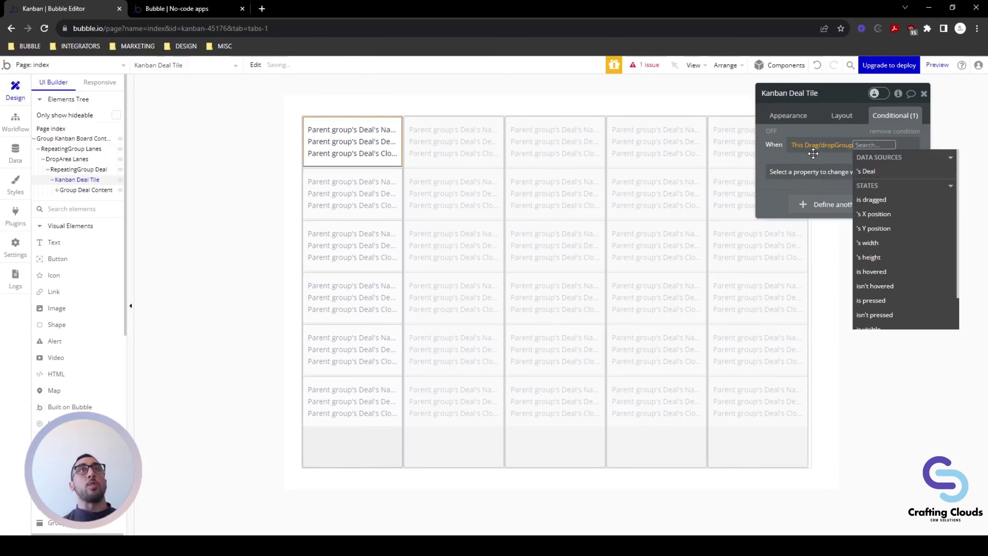
left_click(887, 177)
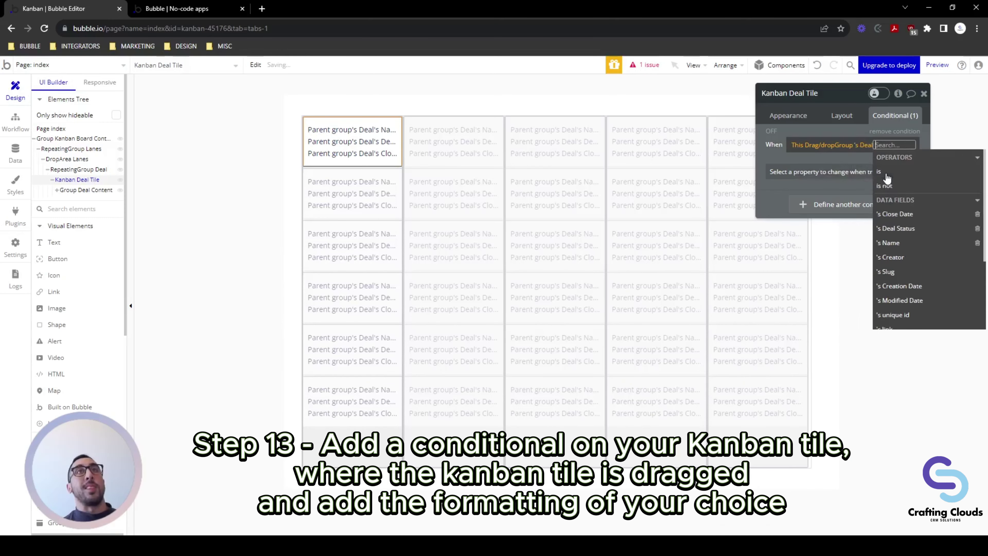
left_click(902, 175)
scroll(834, 230, "down", 3)
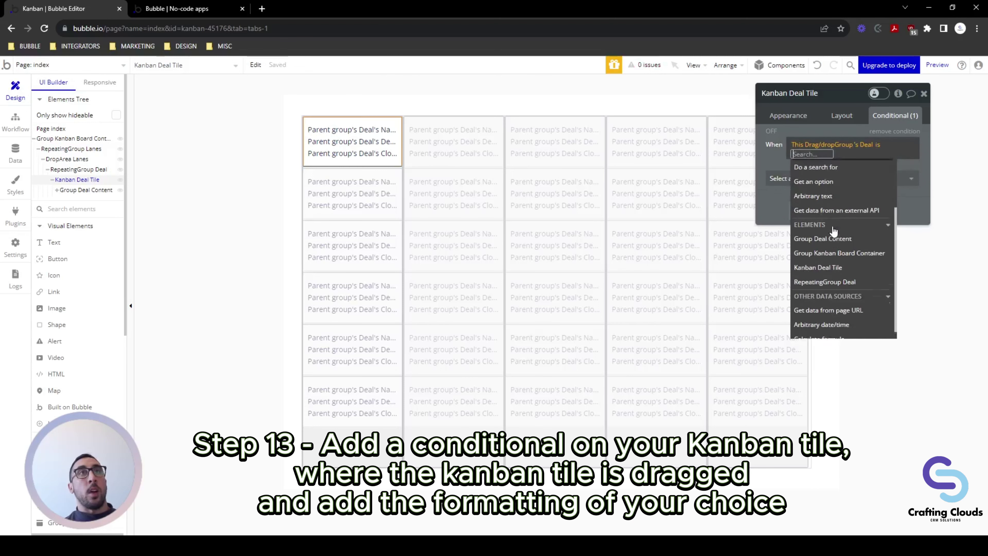
scroll(834, 230, "up", 3)
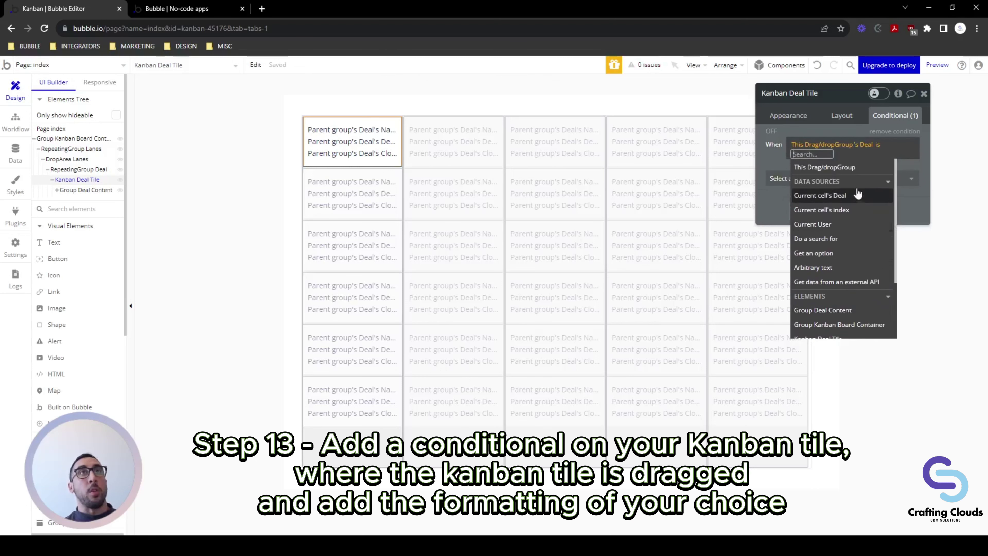
left_click(860, 168)
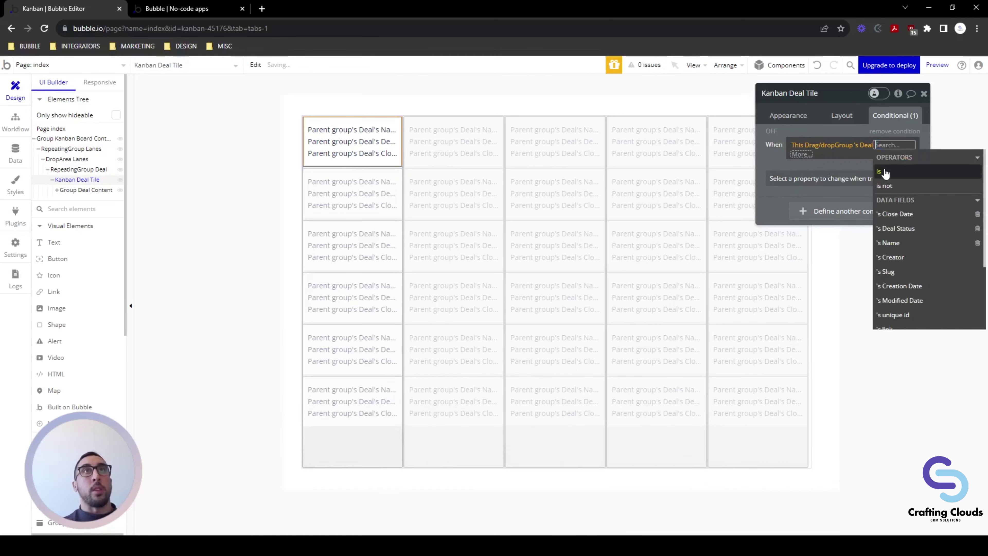
key("BackSpace")
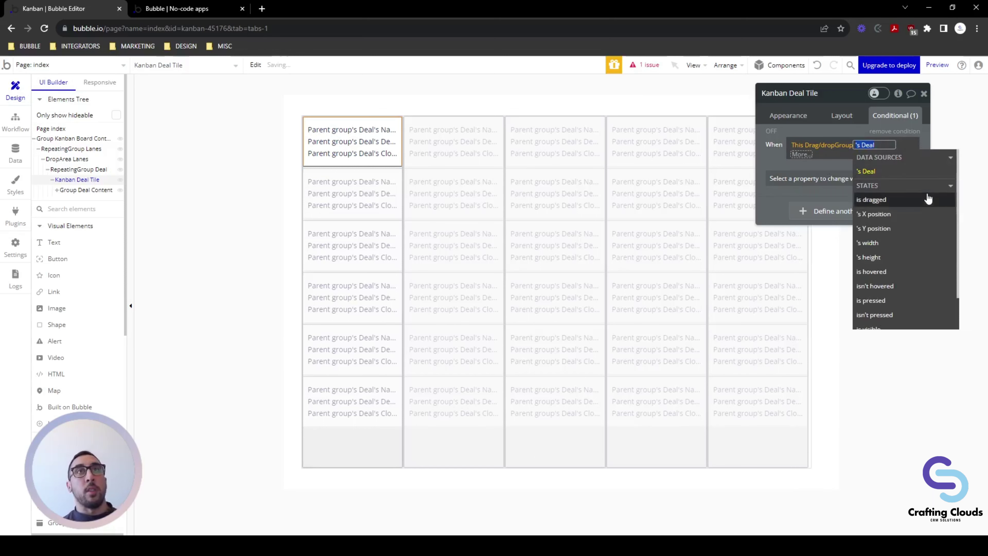
Complete the tile's condition as This Drag/dropGroup is dragged.
scroll(896, 193, "down", 1)
scroll(896, 192, "up", 1)
left_click(876, 205)
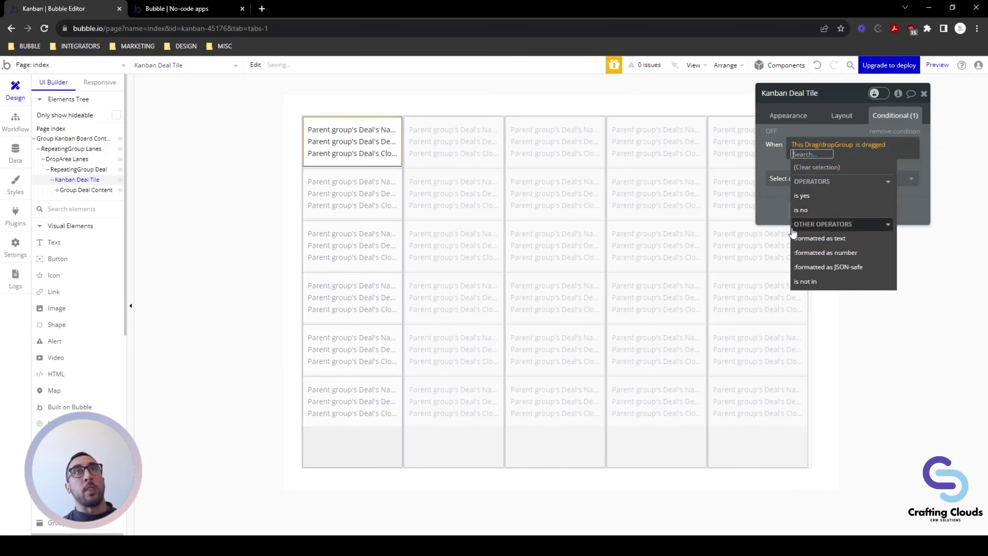
left_click(775, 156)
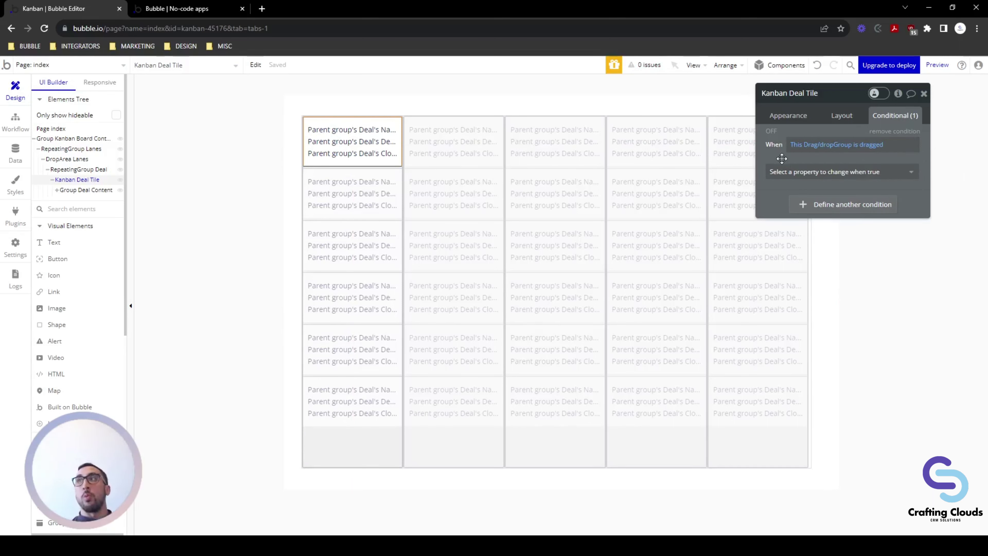
Make the dragged condition change the tile's background color to light blue #9FC2E0.
left_click(818, 171)
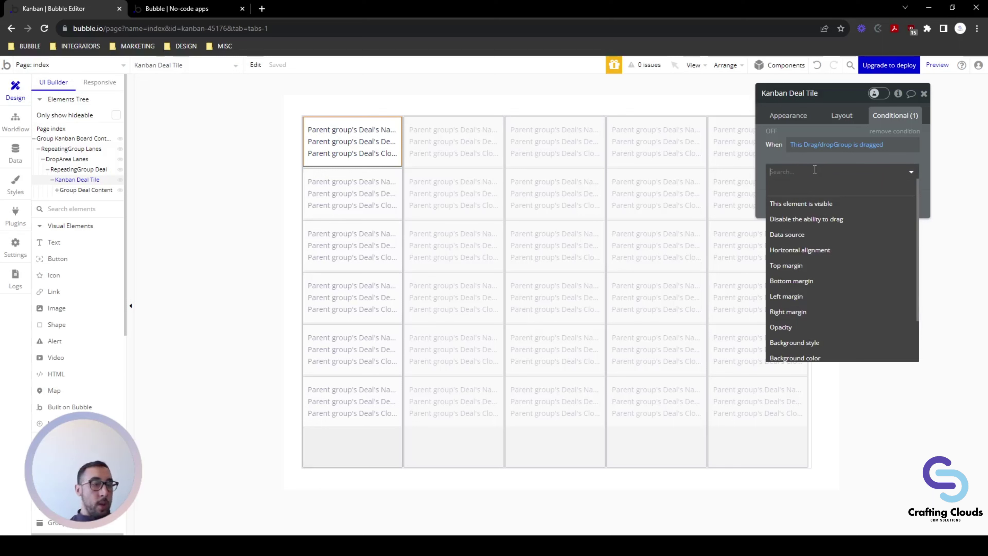
type("back")
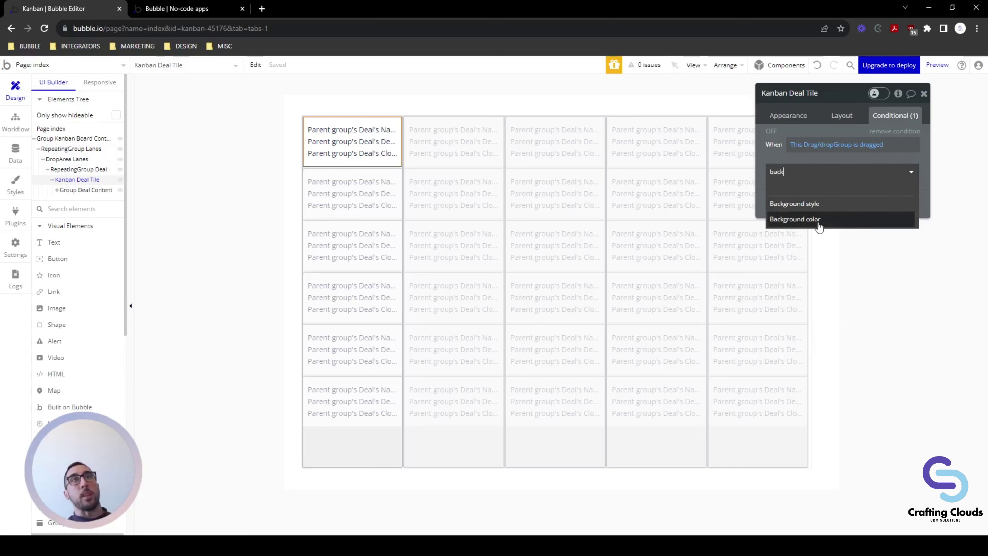
left_click(819, 225)
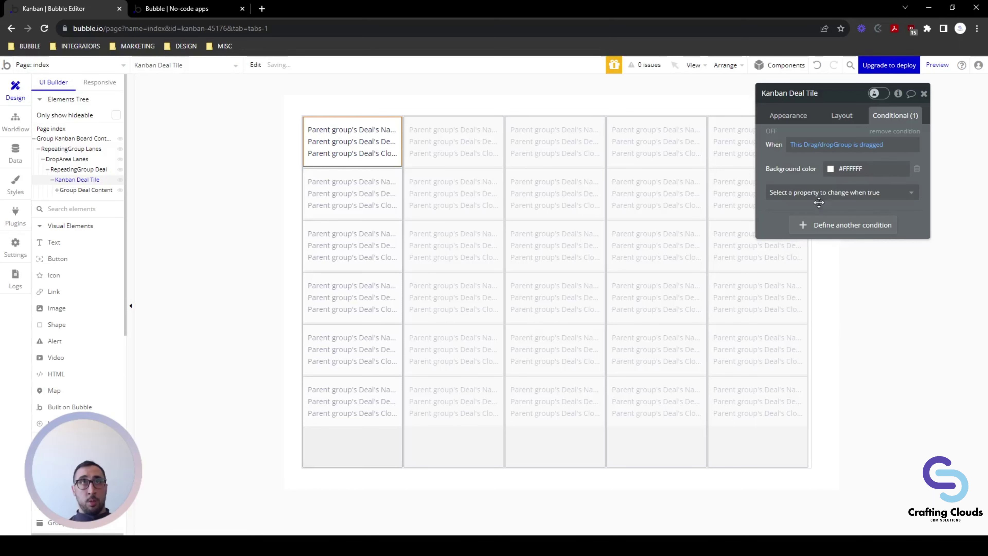
left_click(850, 168)
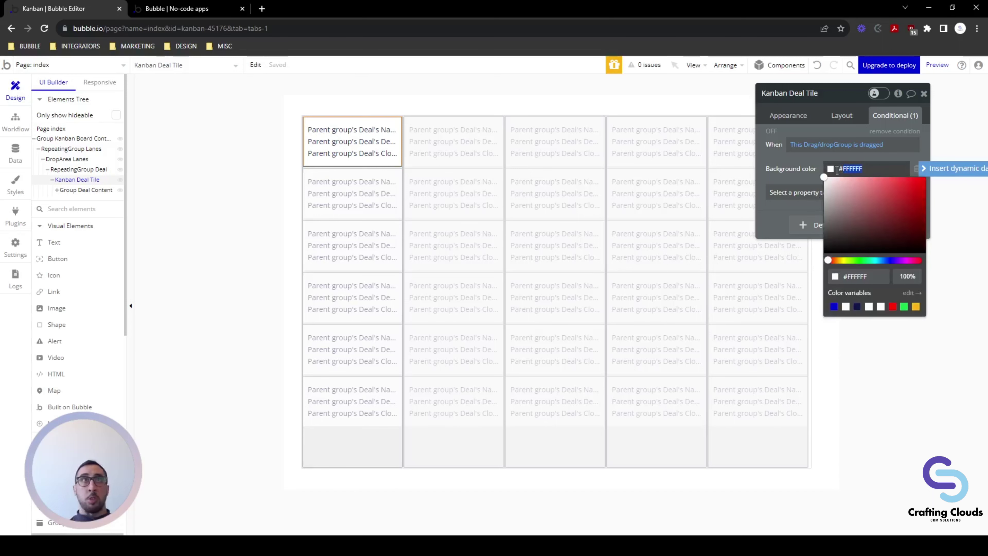
left_click_drag(828, 261, 881, 260)
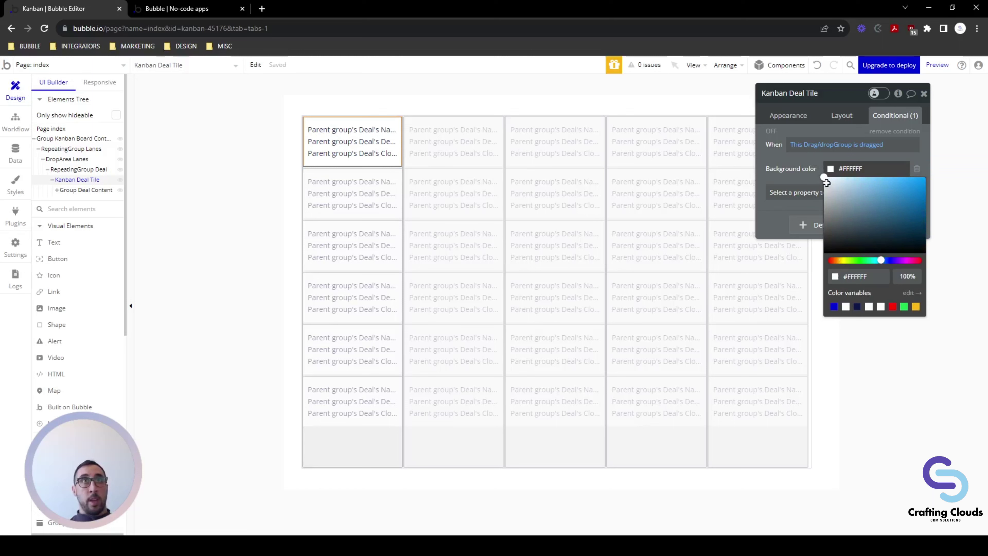
left_click(850, 180)
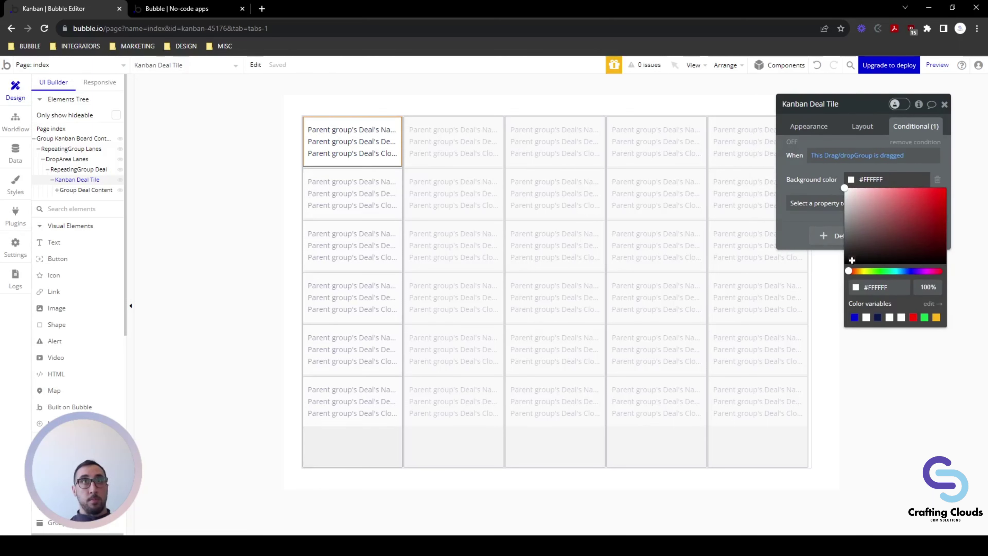
left_click_drag(853, 272, 904, 272)
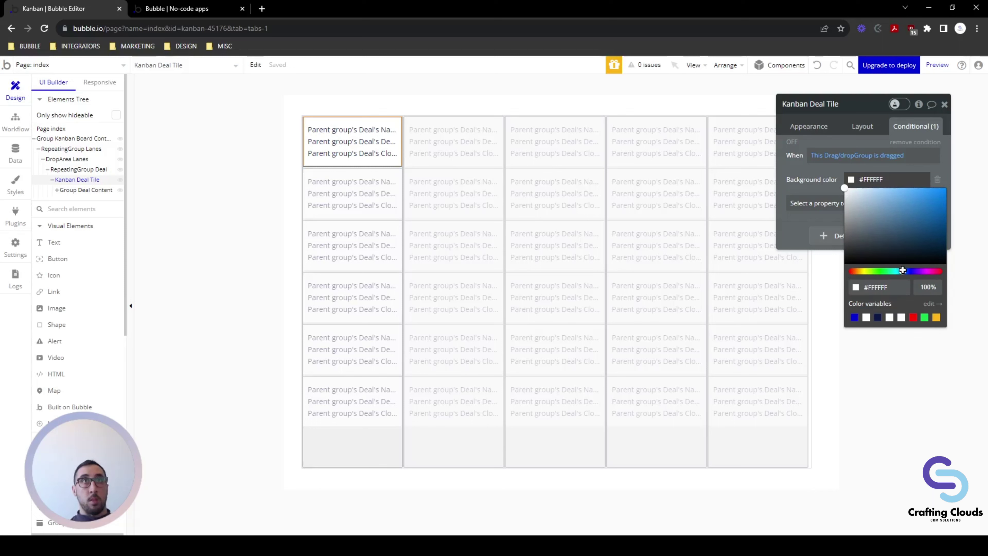
left_click_drag(844, 189, 874, 198)
left_click(822, 186)
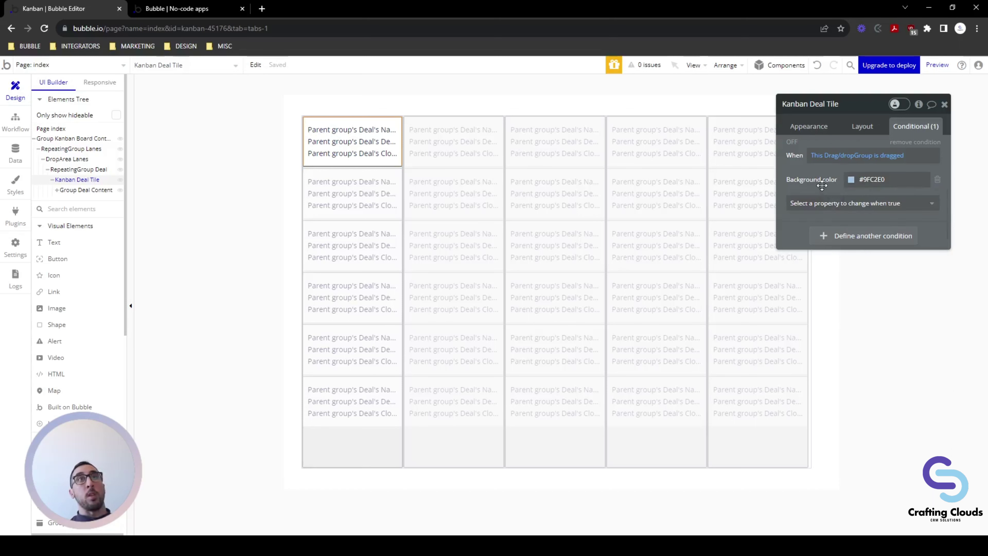
Add the Boxshadow style property to the tile's dragged condition and set it to Outset.
left_click(860, 206)
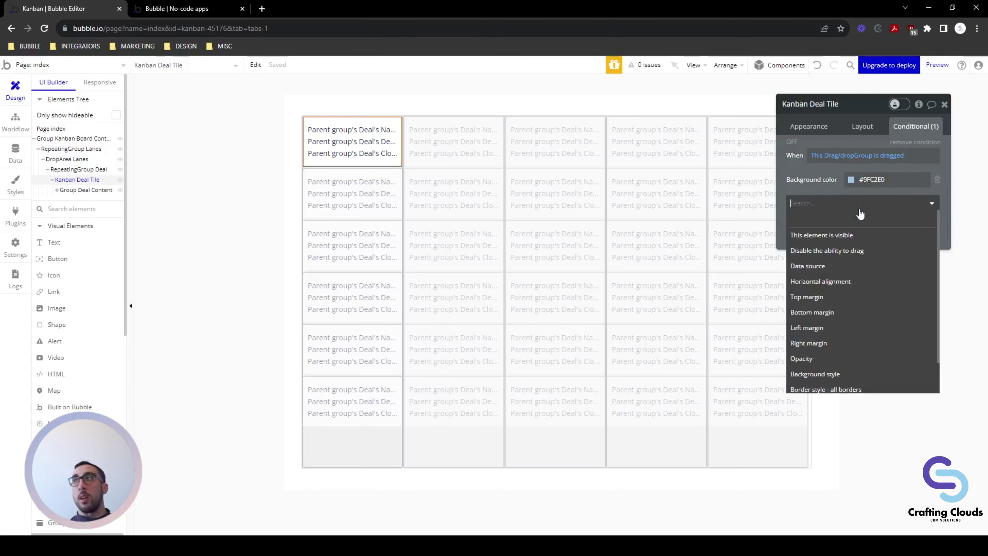
type("bo")
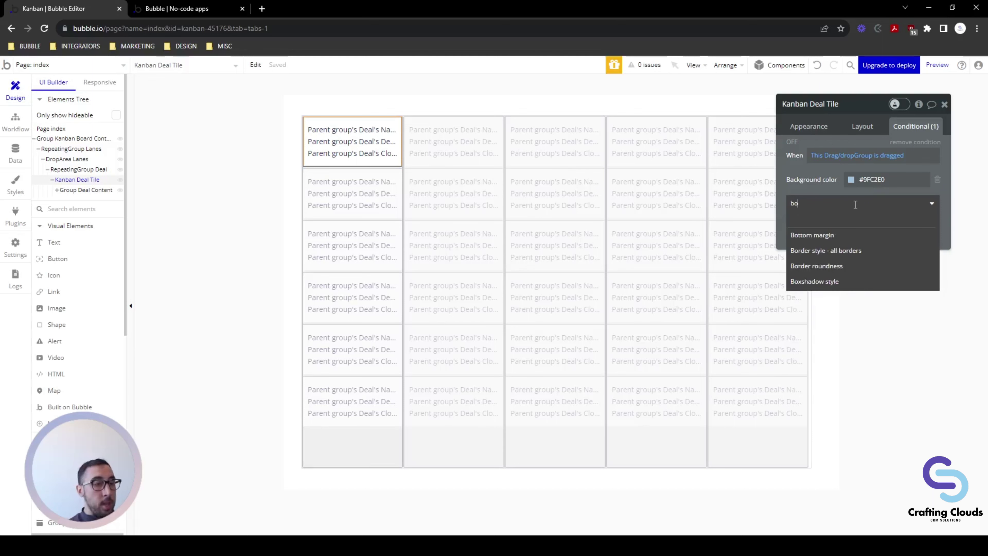
type("xsh")
left_click(885, 235)
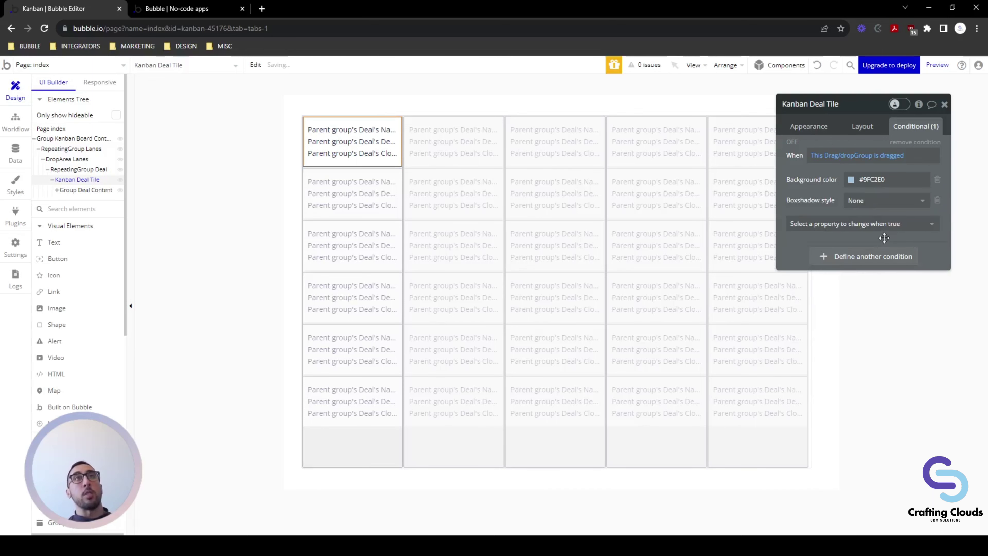
left_click(908, 208)
left_click(879, 233)
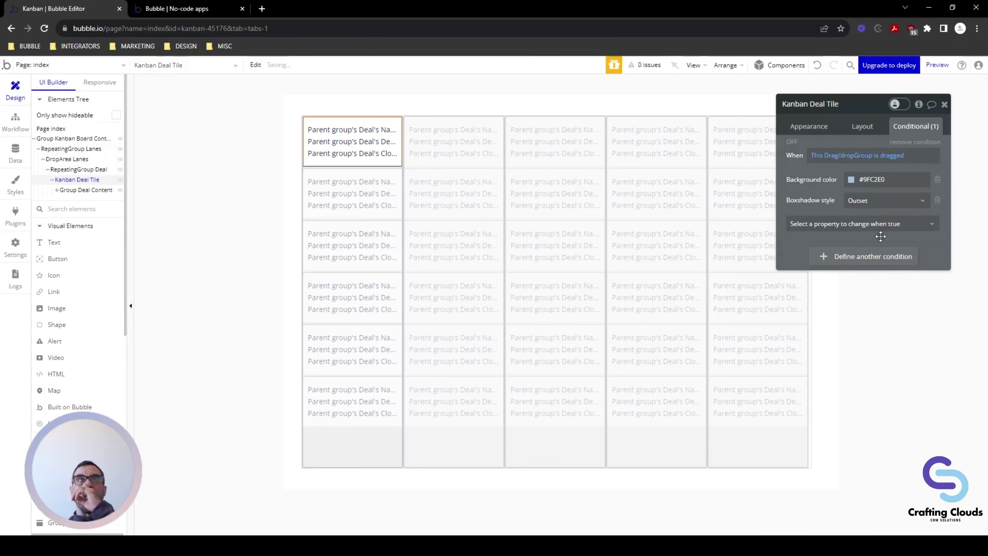
Add the Boxshadow blur radius property to the tile's dragged condition.
left_click(914, 223)
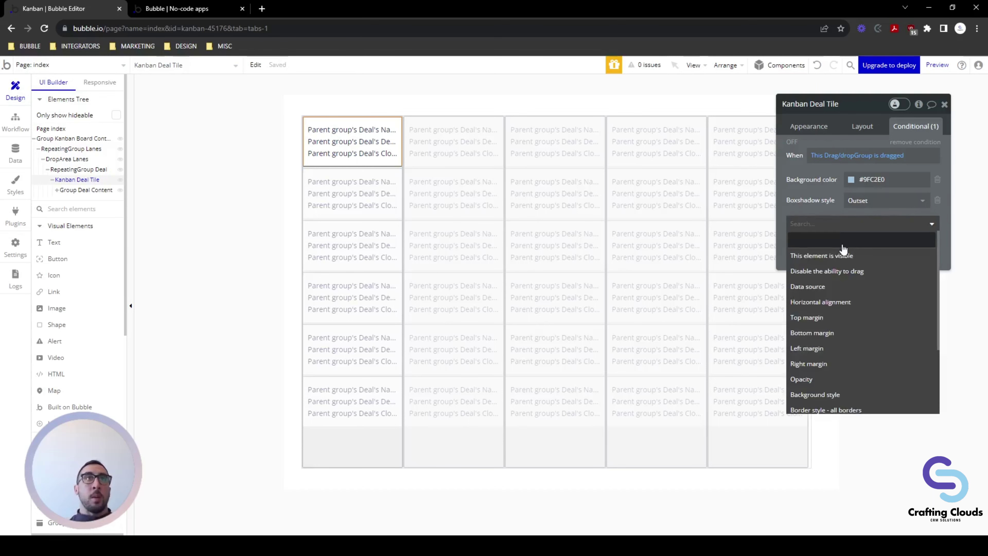
type("sh")
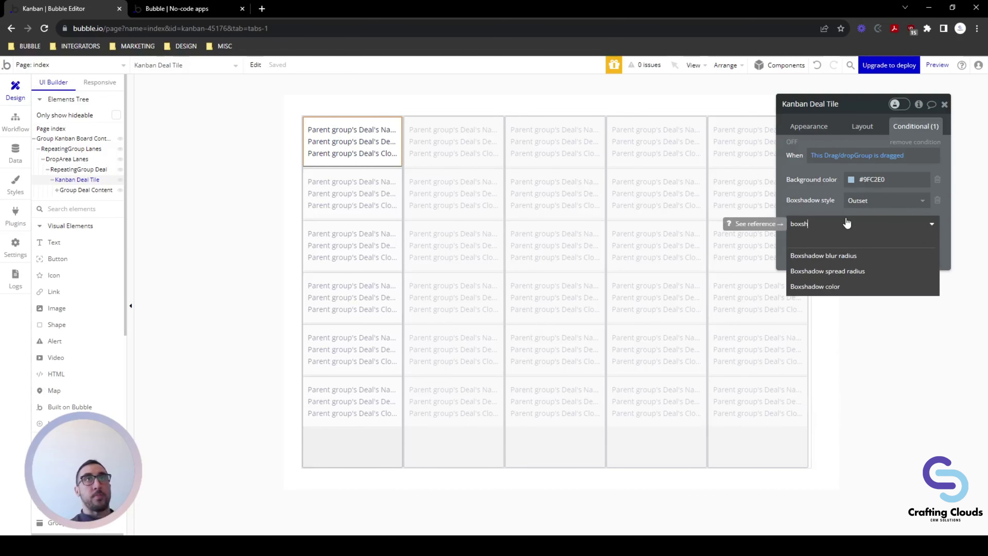
left_click(865, 257)
Add the Boxshadow color property to the tile's dragged condition and set it to black #000000.
left_click(852, 244)
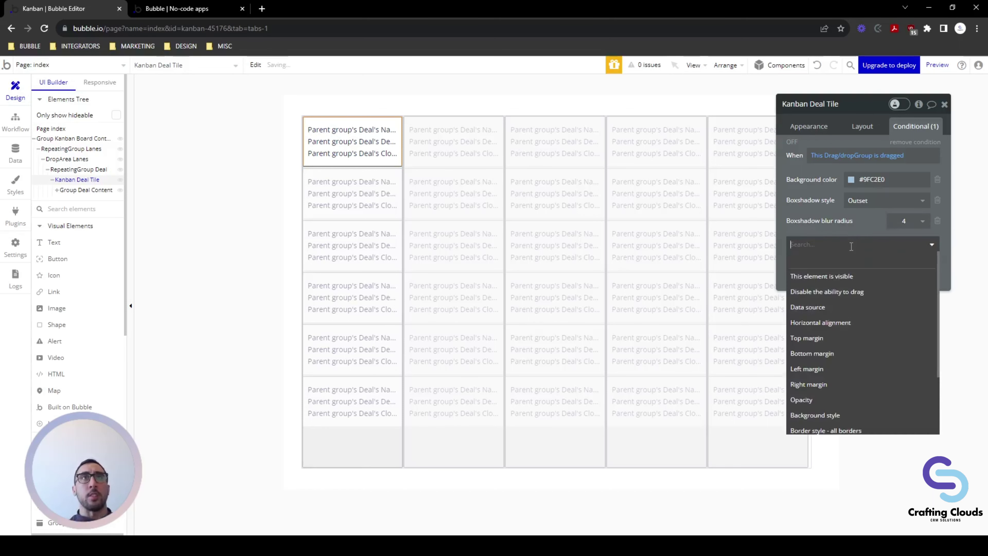
type("boxsh")
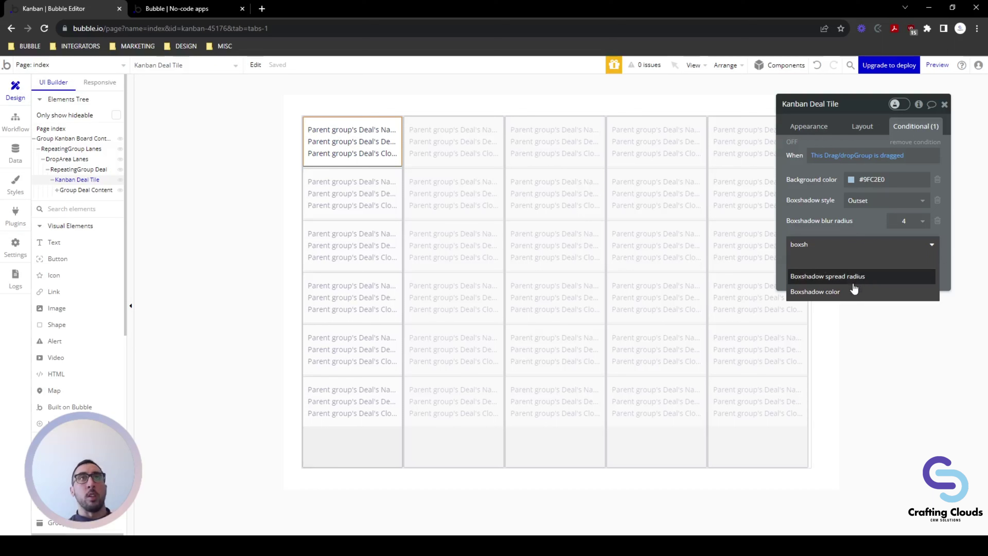
left_click(854, 290)
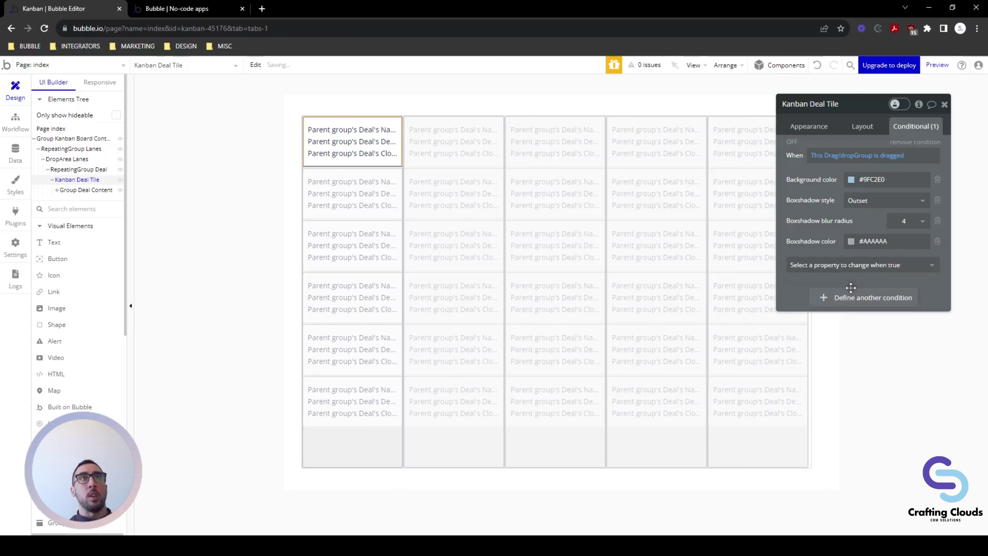
left_click(850, 242)
left_click(844, 274)
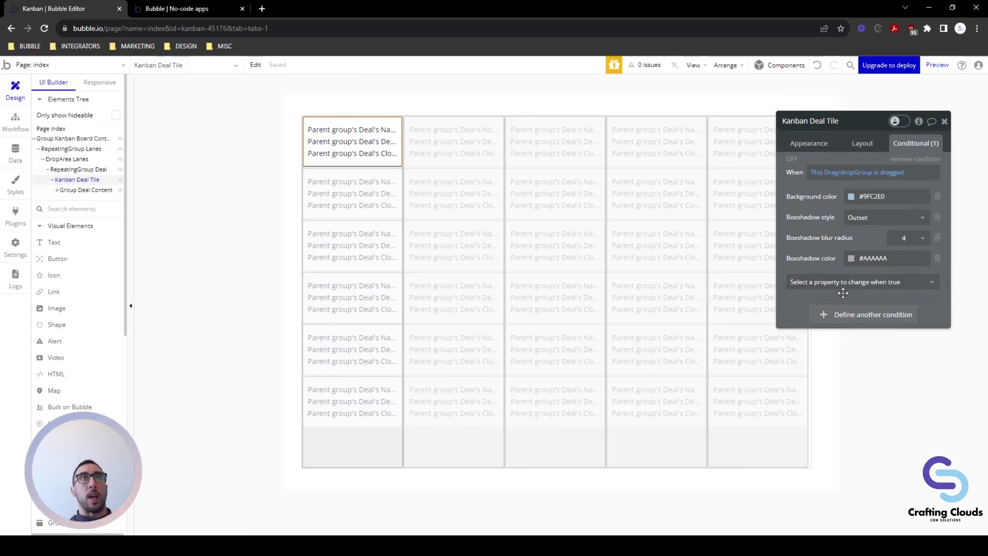
left_click(850, 251)
left_click(844, 286)
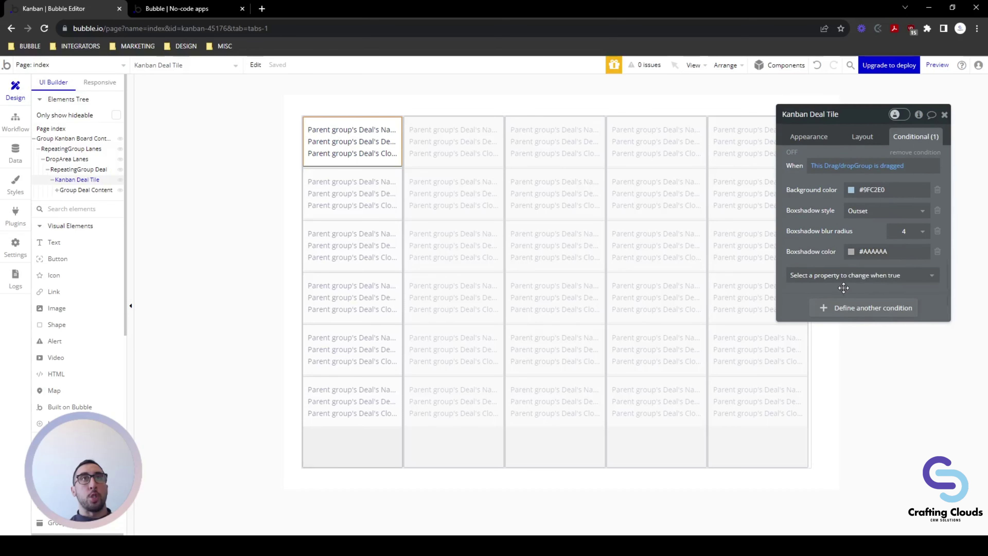
left_click(851, 251)
left_click_drag(845, 285, 842, 336)
left_click(794, 295)
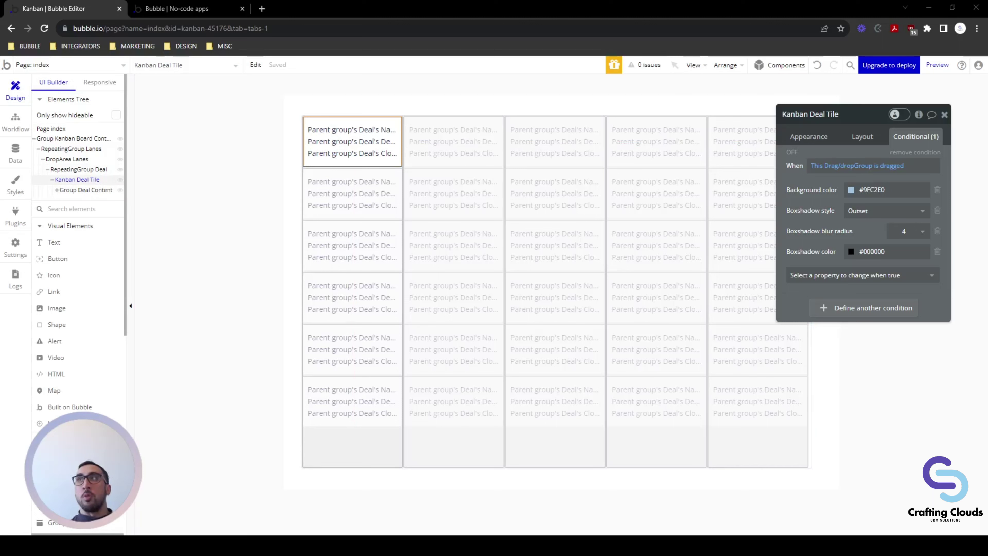
In the dragged-over condition of DropArea Lanes, set the border style of all borders to Dotted.
left_click(67, 158)
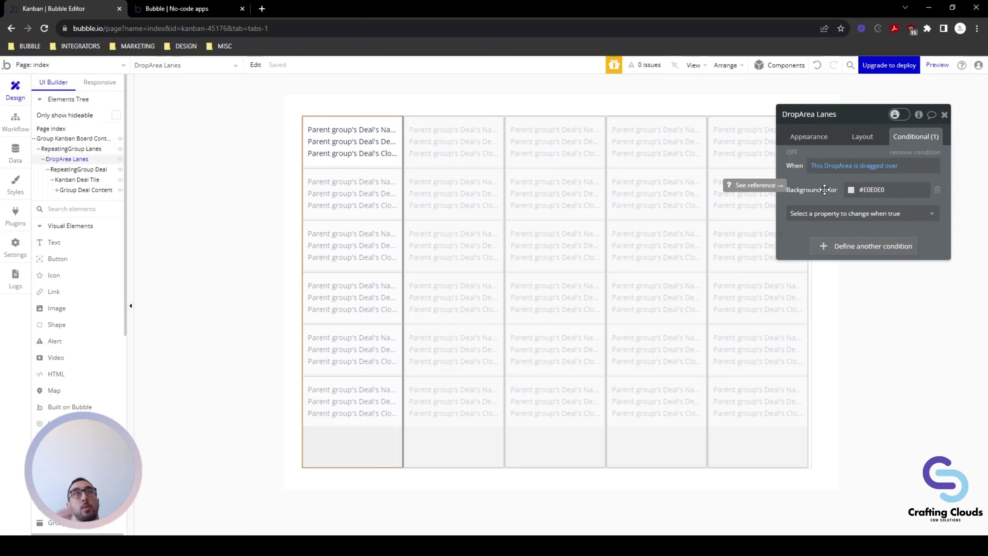
left_click(851, 214)
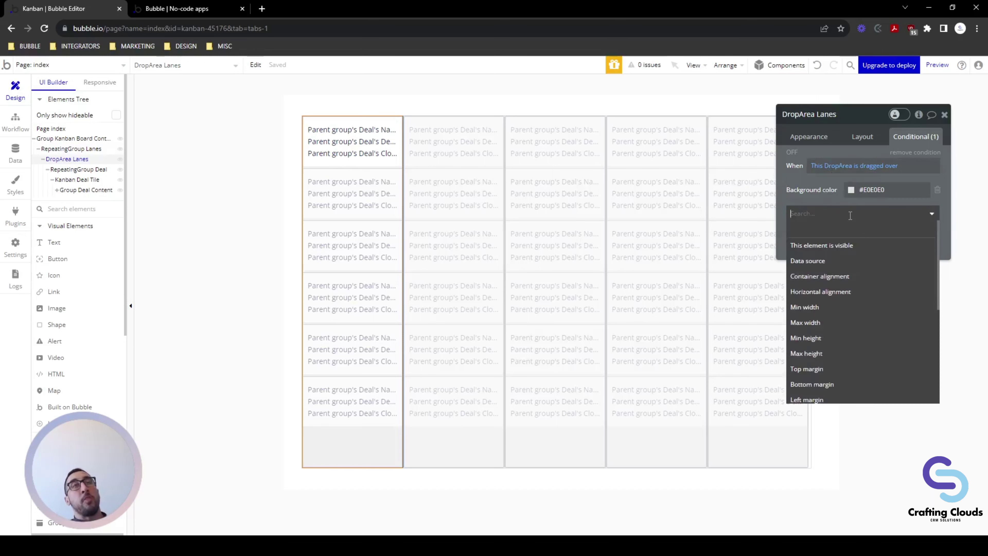
type("border")
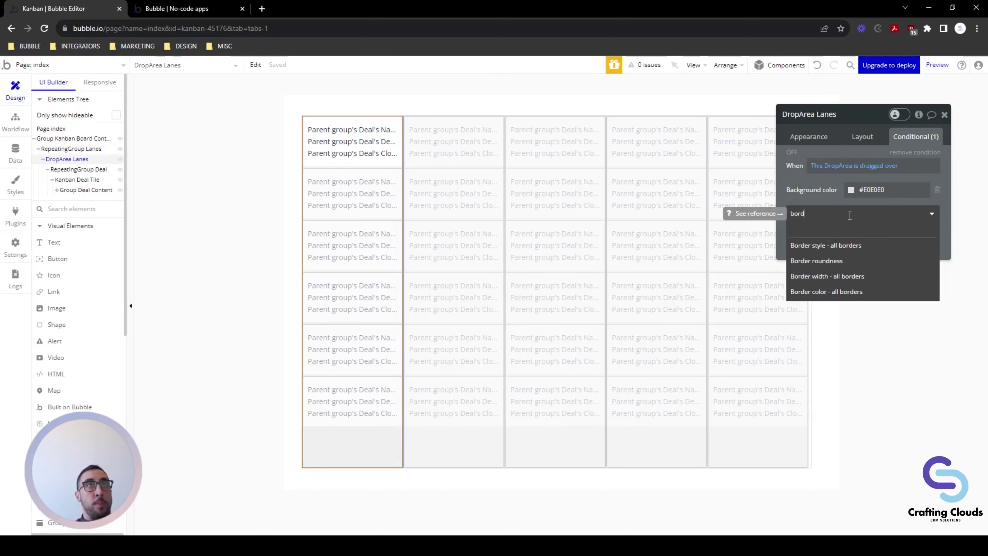
left_click(856, 245)
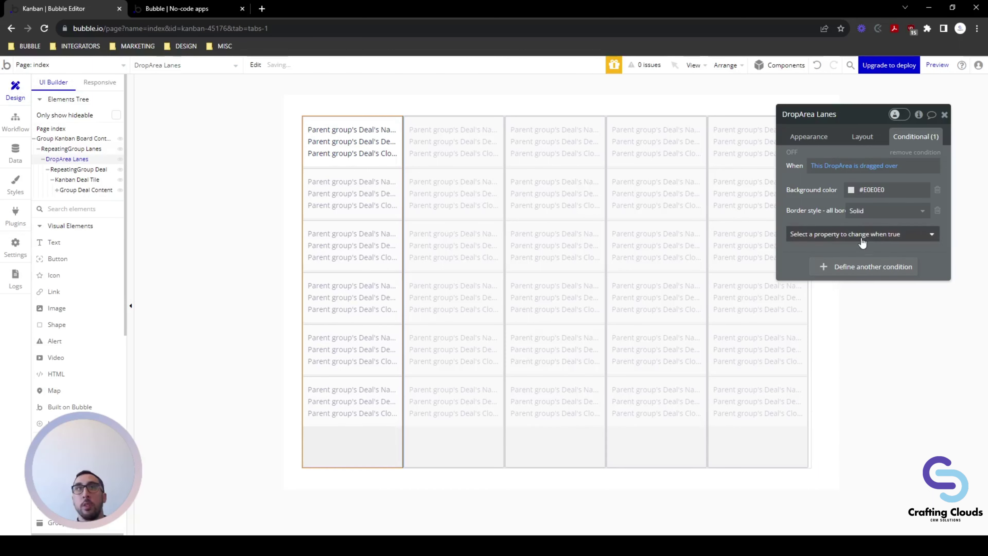
left_click(889, 211)
left_click(875, 258)
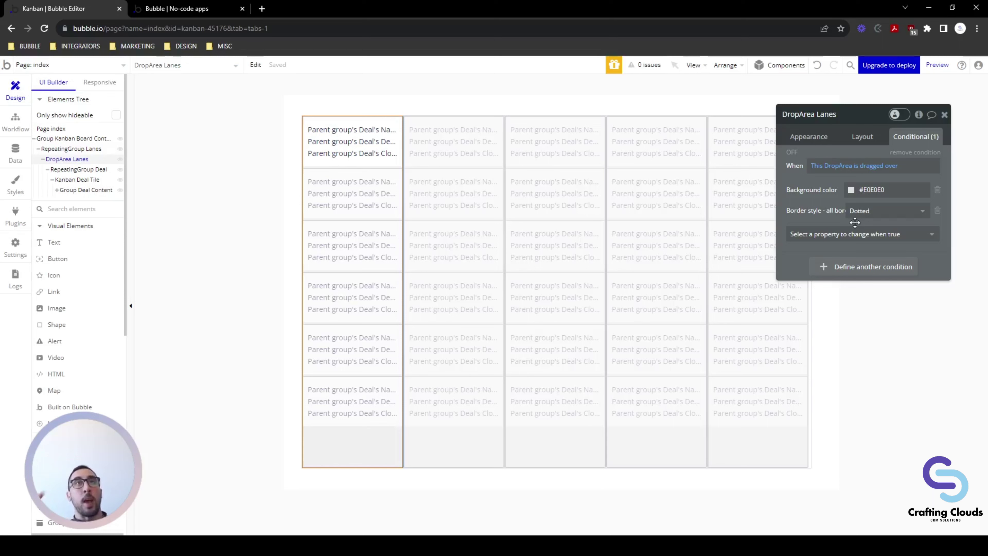
Add the Border roundness property to the dragged-over condition of DropArea Lanes and set it to 10.
left_click(854, 232)
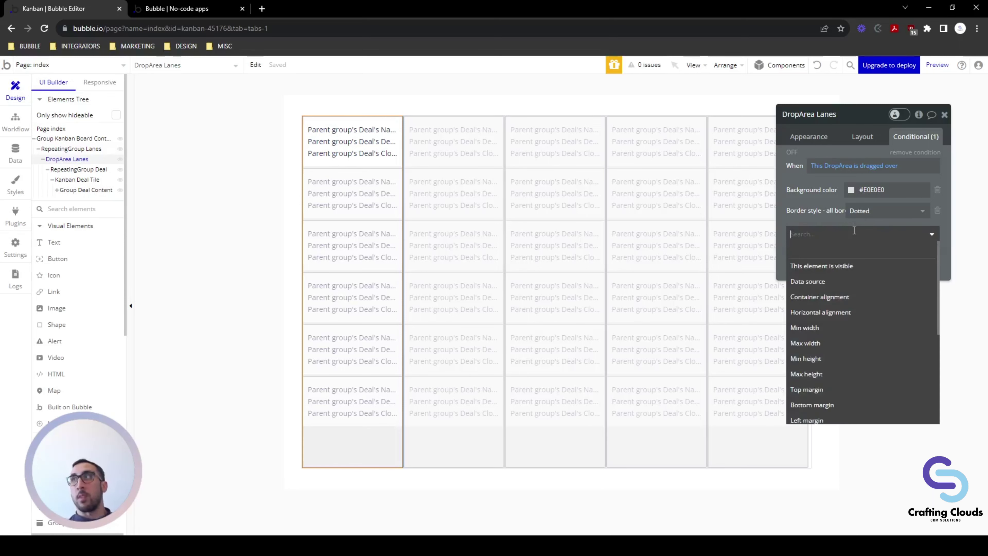
type("border")
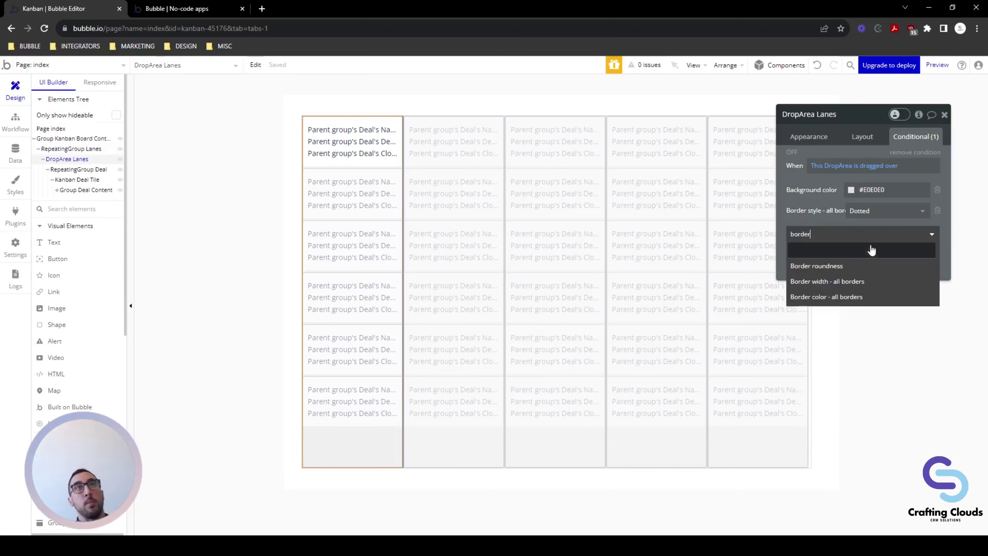
left_click(858, 266)
left_click(923, 231)
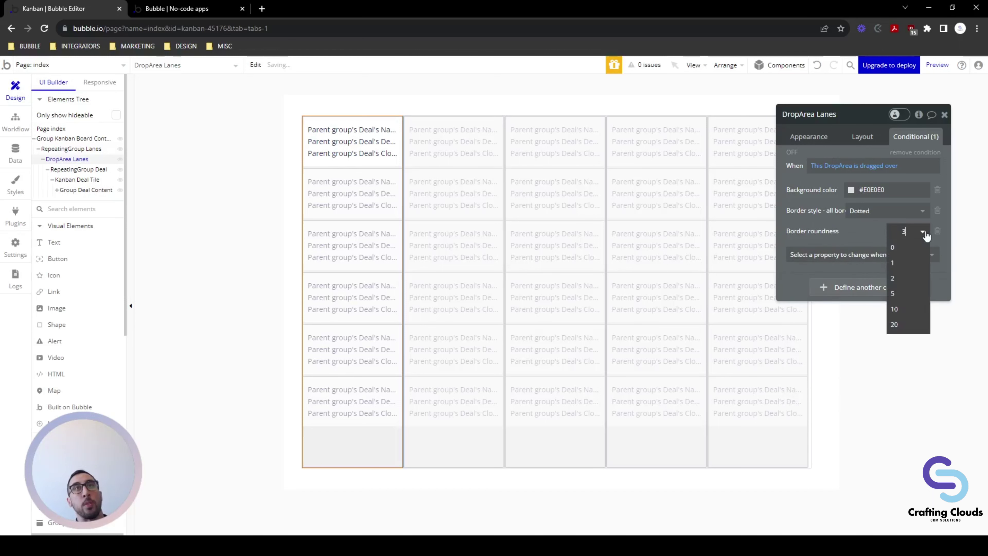
left_click(901, 310)
Add the border width property for all borders to the dragged-over condition and set it to 2.
left_click(828, 254)
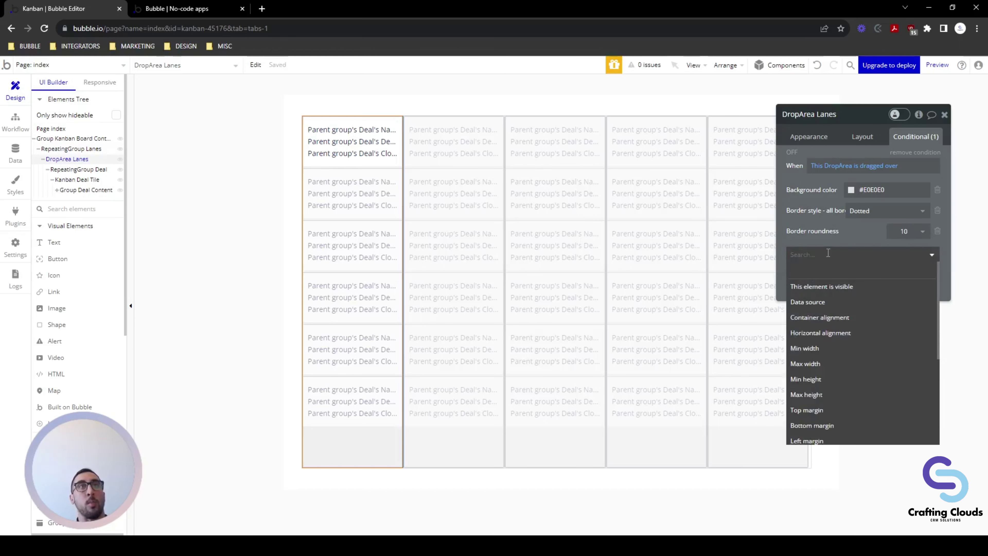
type("bor")
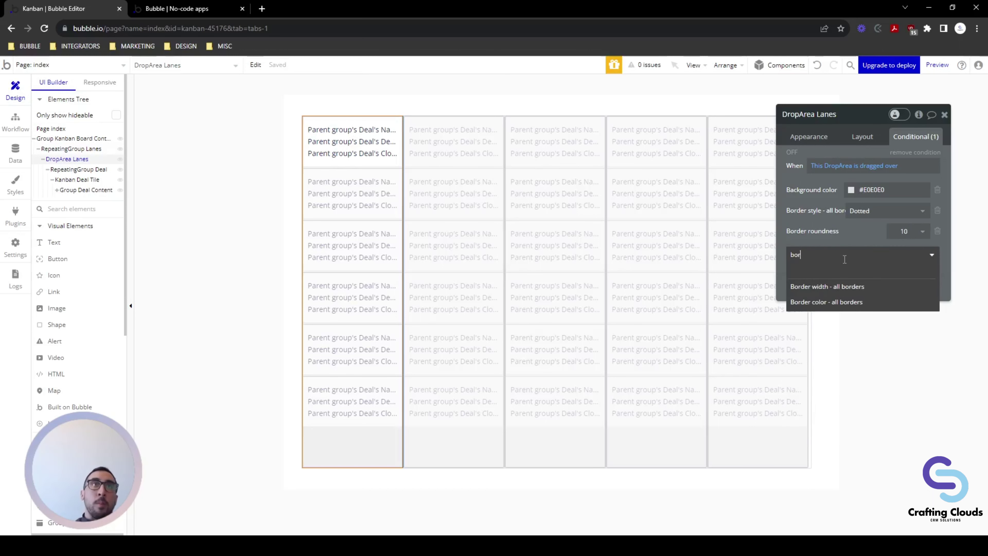
left_click(849, 287)
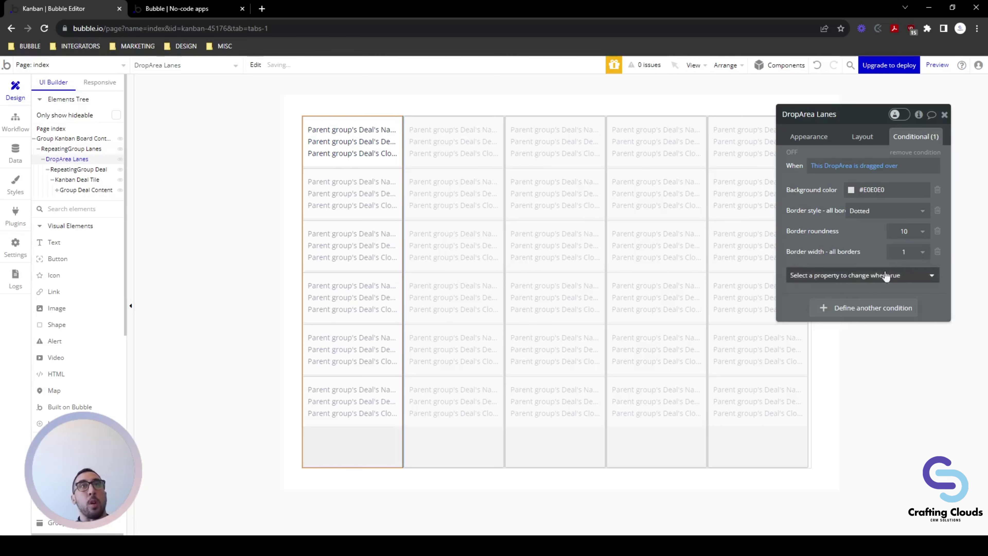
left_click(921, 253)
left_click(897, 284)
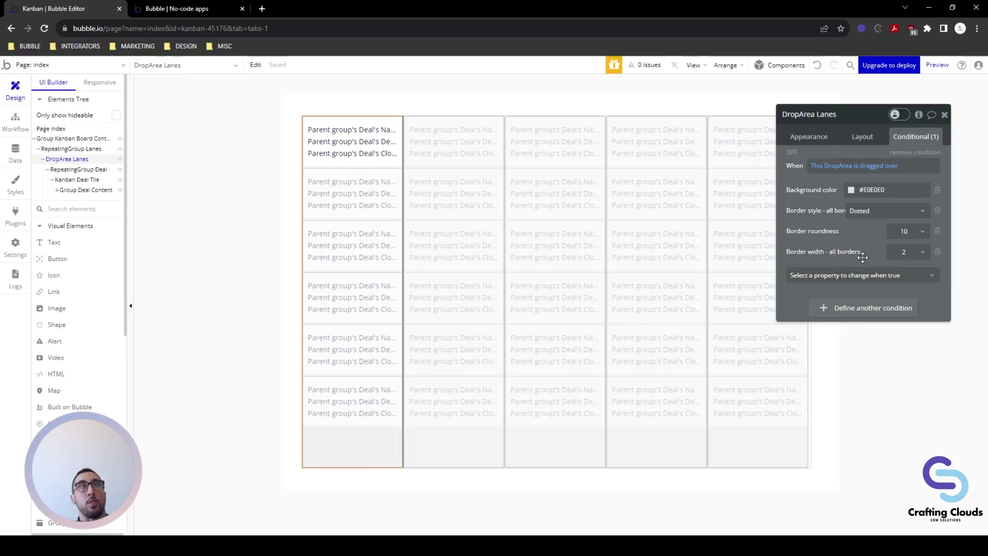
Reload the app preview and test the drag formatting by moving deals between lanes, finishing with Deal 4 in the In Progress lane.
left_click(173, 11)
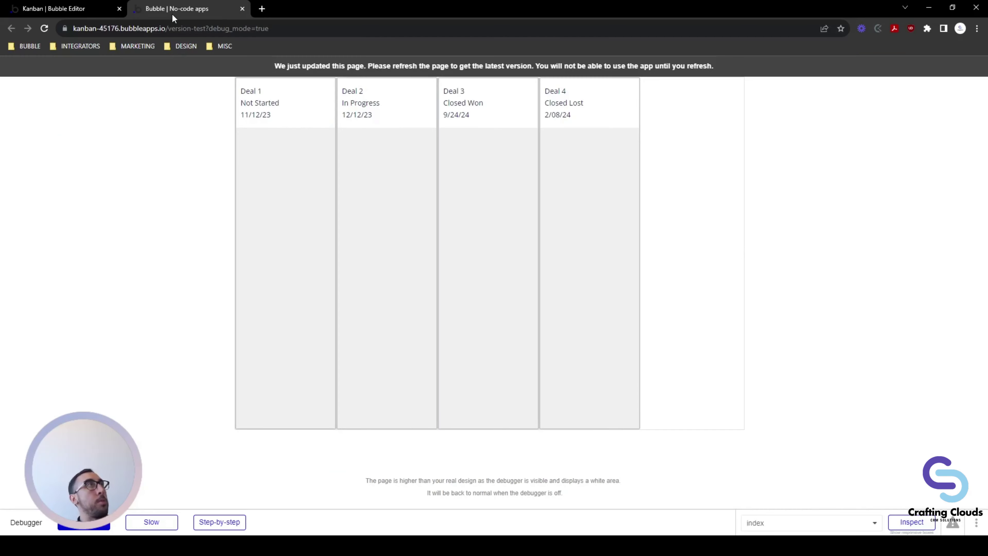
left_click(44, 28)
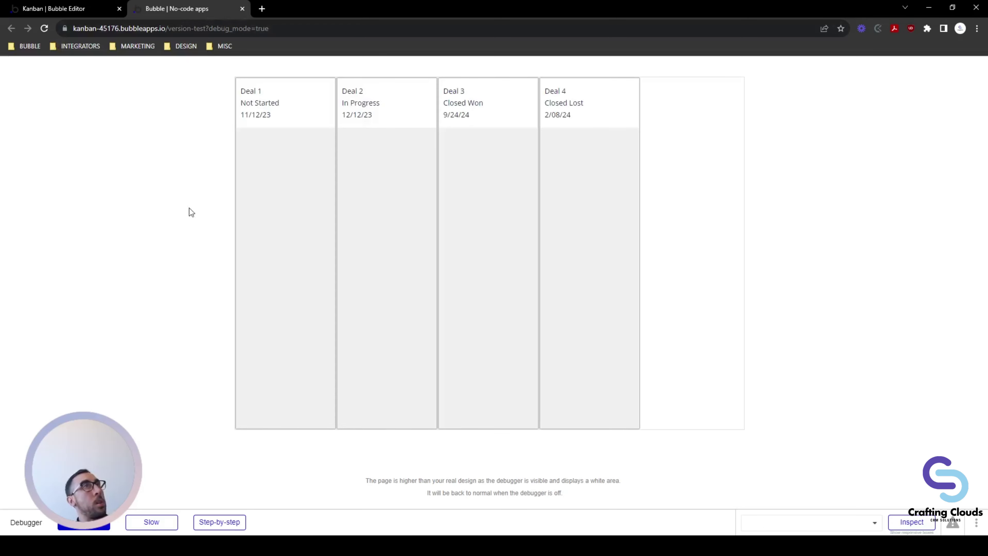
left_click_drag(278, 106, 290, 187)
left_click_drag(317, 153, 531, 197)
left_click_drag(518, 163, 318, 287)
left_click_drag(324, 153, 206, 257)
left_click_drag(295, 118, 424, 164)
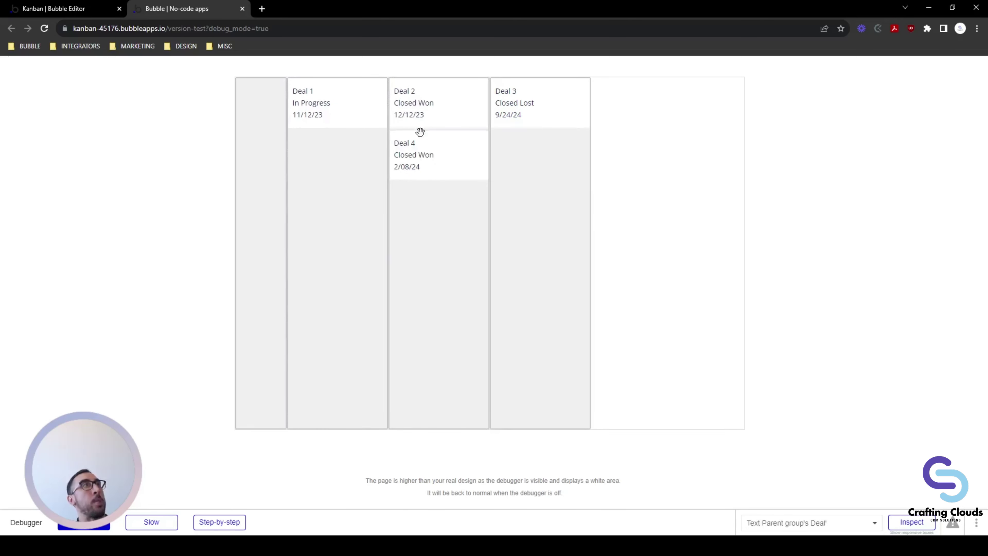
left_click_drag(412, 156, 264, 159)
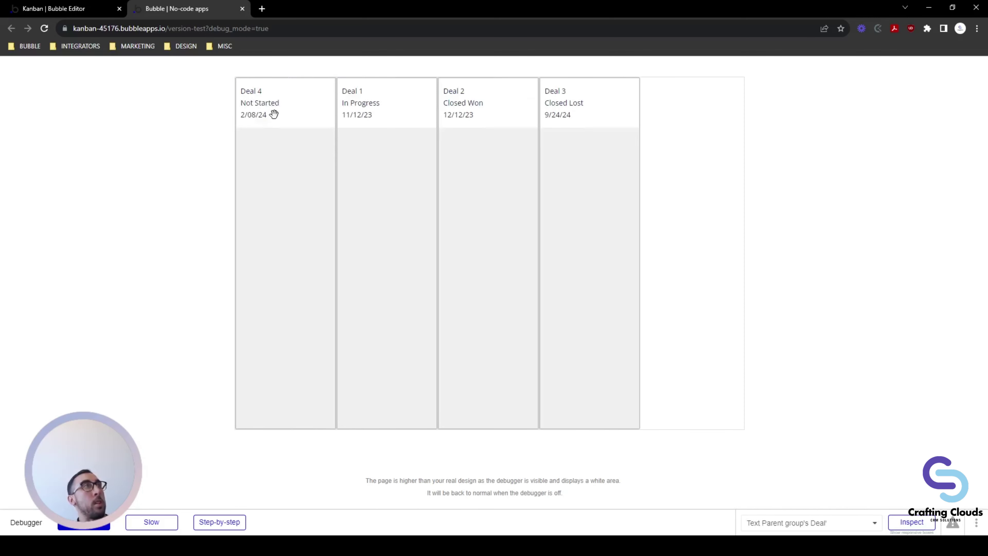
left_click_drag(296, 114, 366, 172)
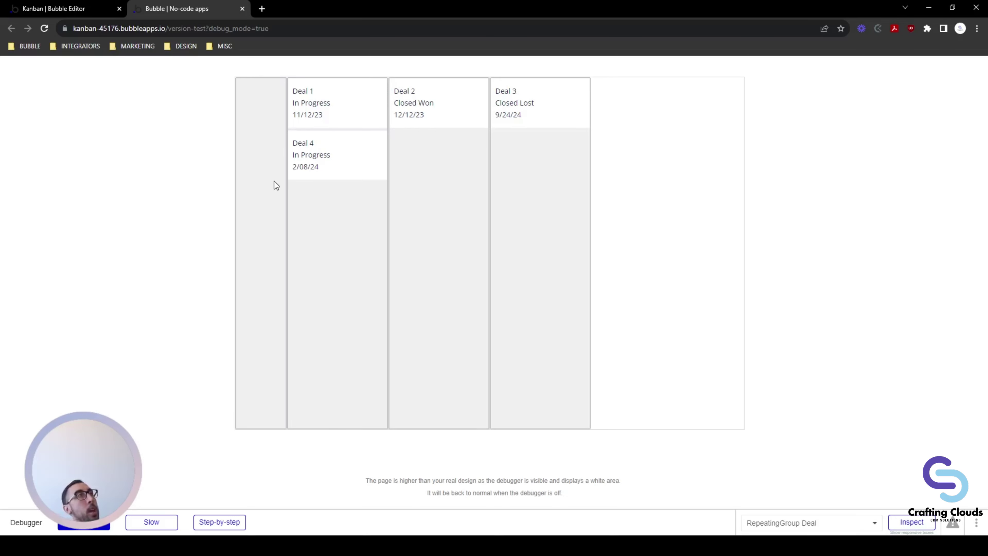
In the editor, set the minimum width of DropArea Lanes to 192 px in its layout settings.
left_click(91, 10)
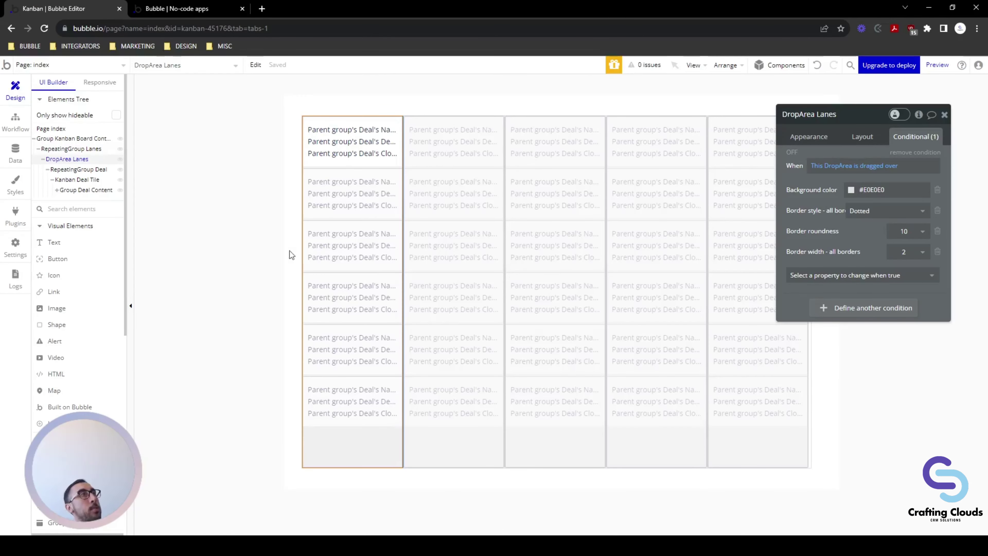
left_click(83, 160)
left_click(83, 160)
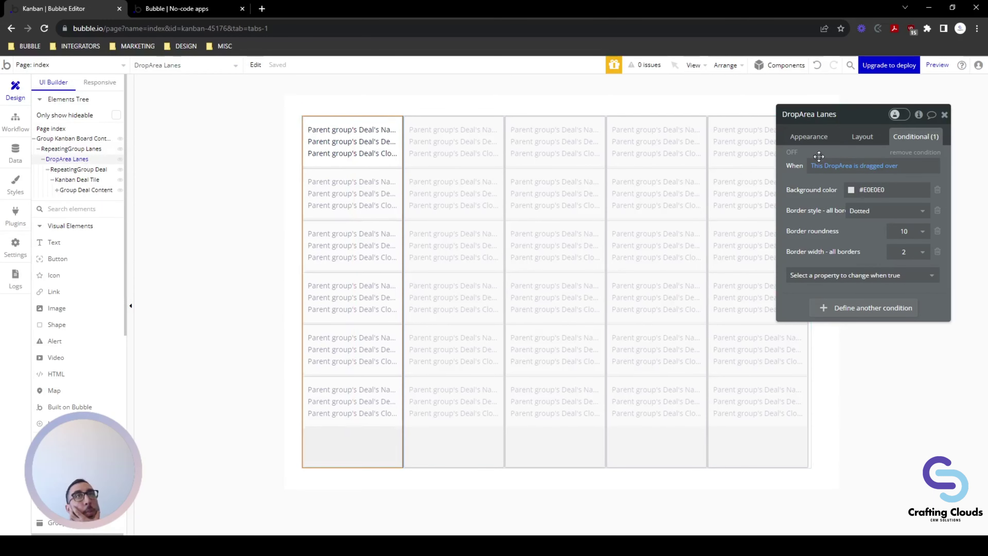
left_click(862, 136)
left_click_drag(856, 117, 823, 58)
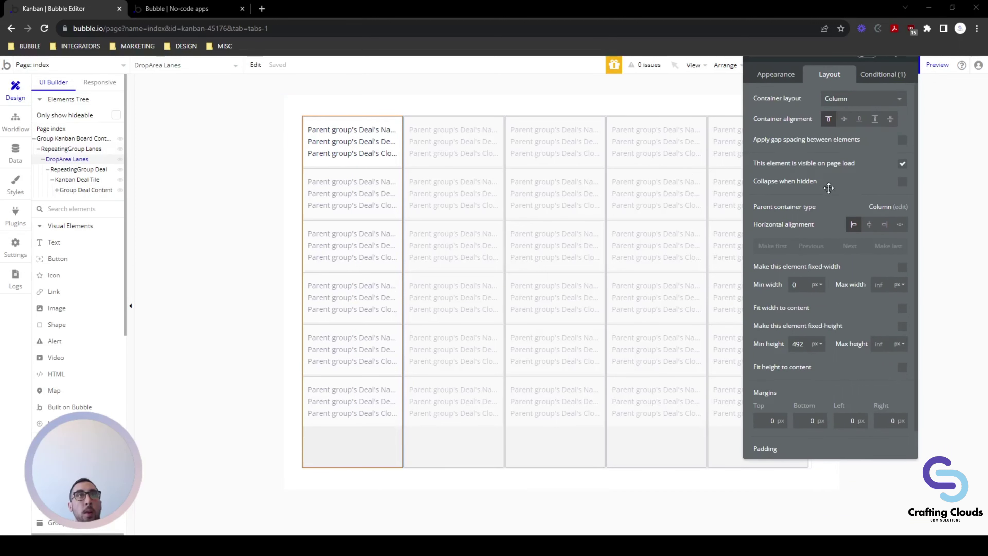
scroll(830, 189, "down", 1)
left_click(801, 254)
type("192")
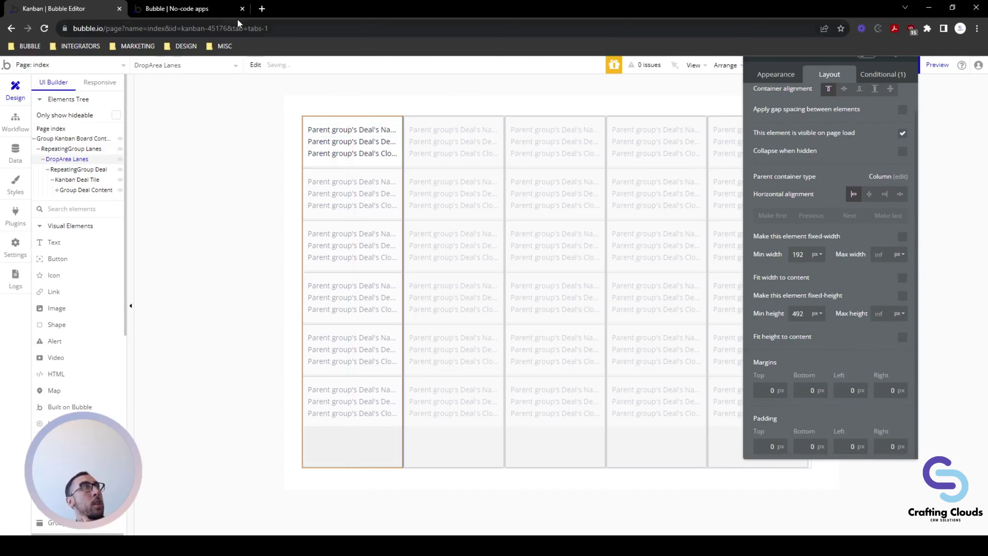
Reload the app preview and test the lane width by moving Deal 4 into the empty Not Started lane.
left_click(216, 14)
left_click(45, 29)
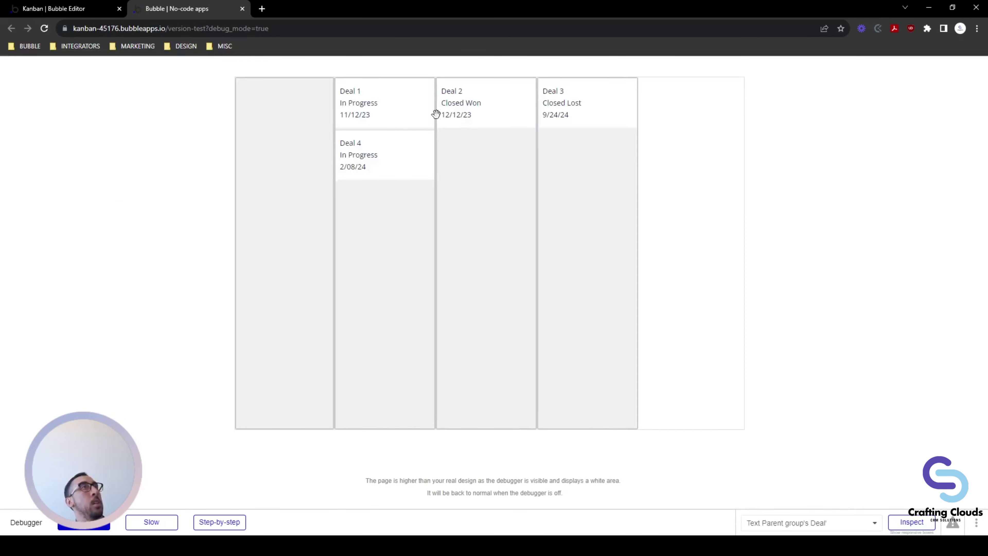
left_click_drag(375, 154, 333, 230)
mouse_move(293, 109)
left_mouse_down()
mouse_move(333, 157)
mouse_move(358, 135)
mouse_move(293, 115)
left_mouse_up()
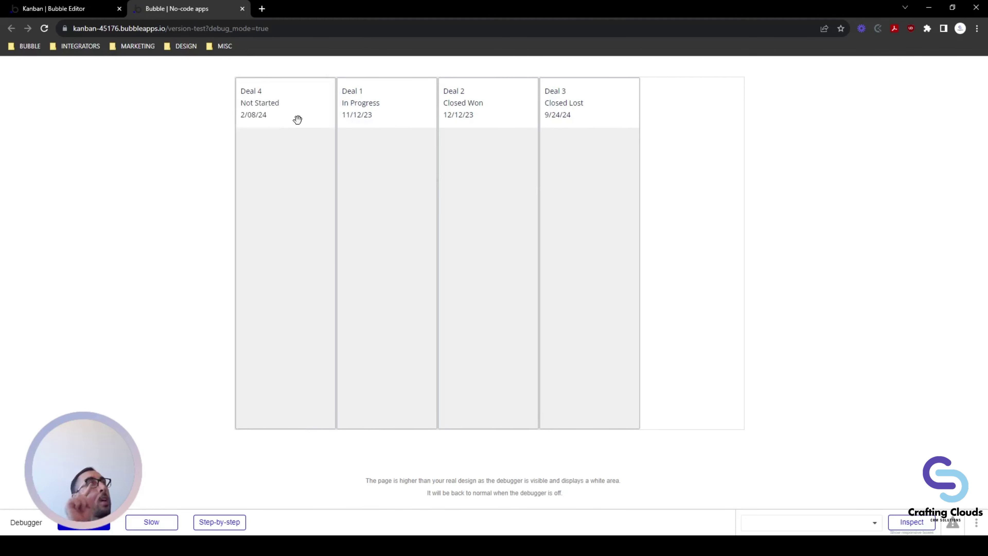